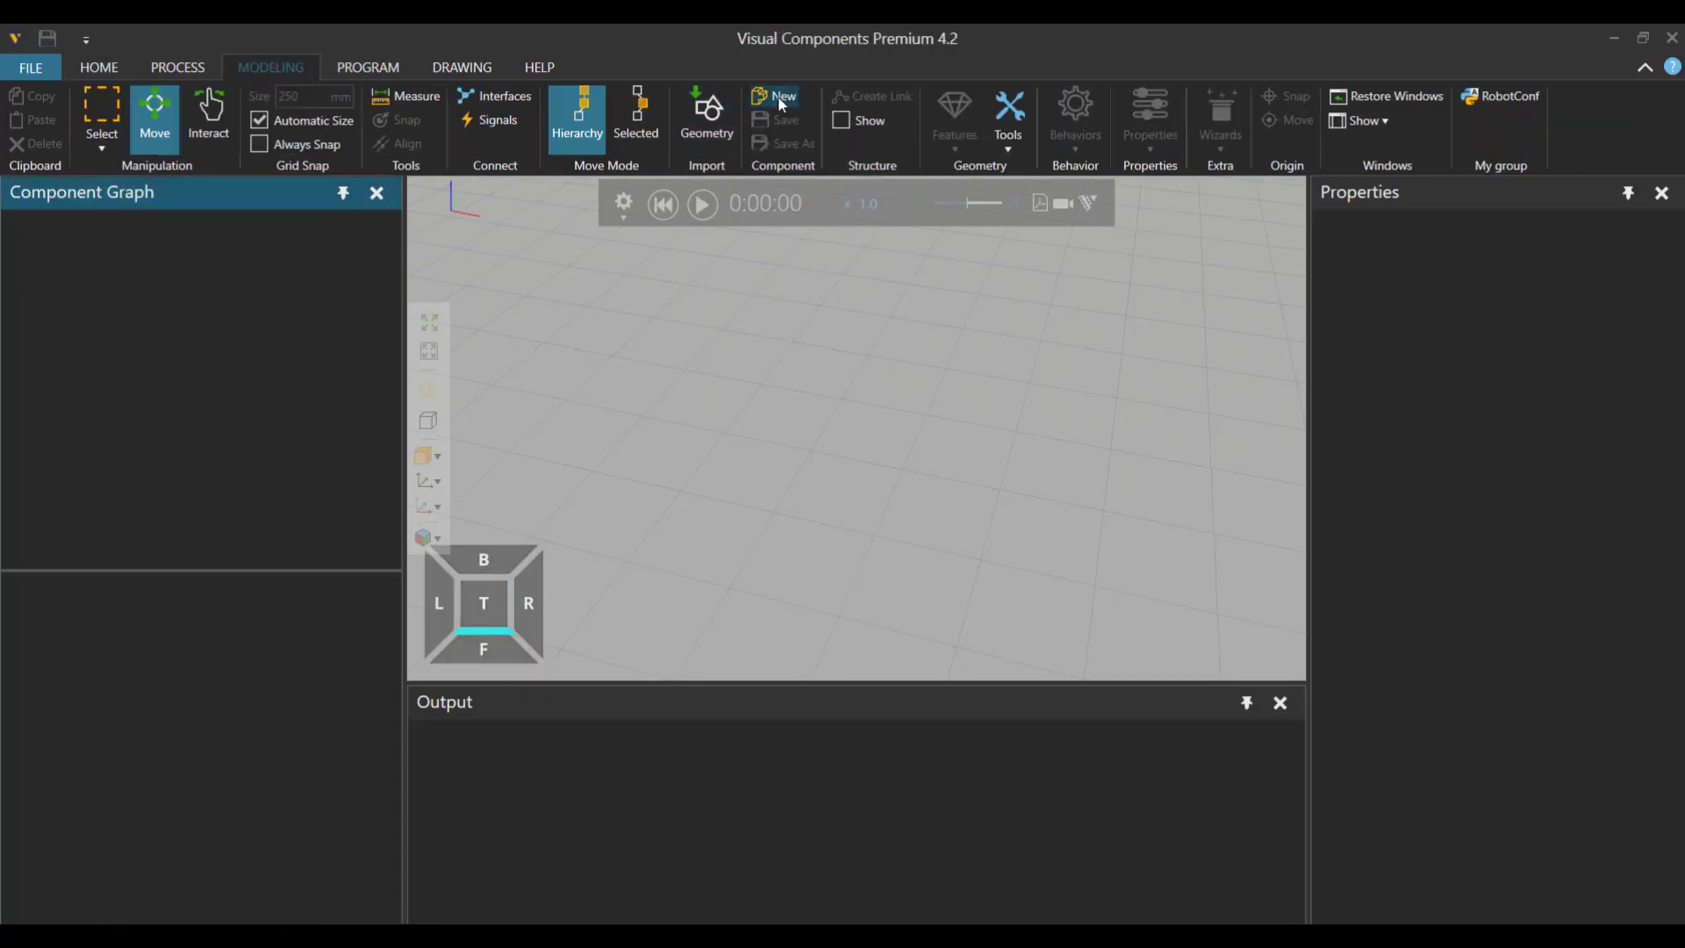
Create a new empty component and name it InlineProcess.
{"action": "left_click", "coordinate": [778, 96]}
{"action": "left_click_drag", "start_coordinate": [1586, 367], "coordinate": [1363, 361]}
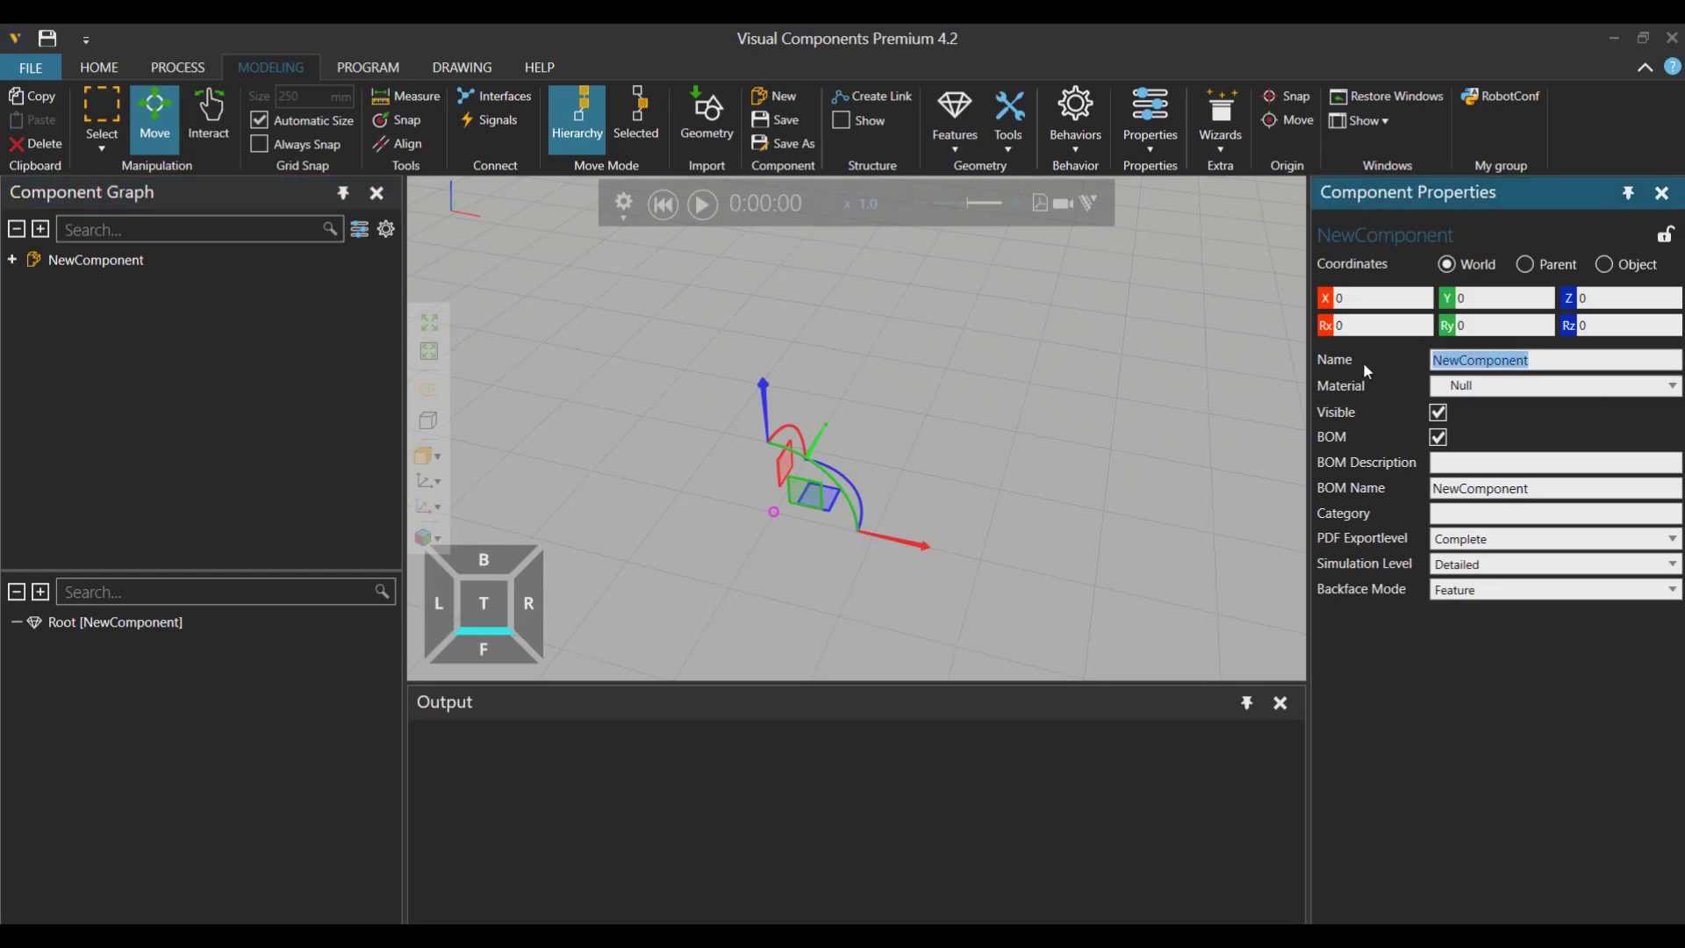
{"action": "type", "text": "InlineProcess"}
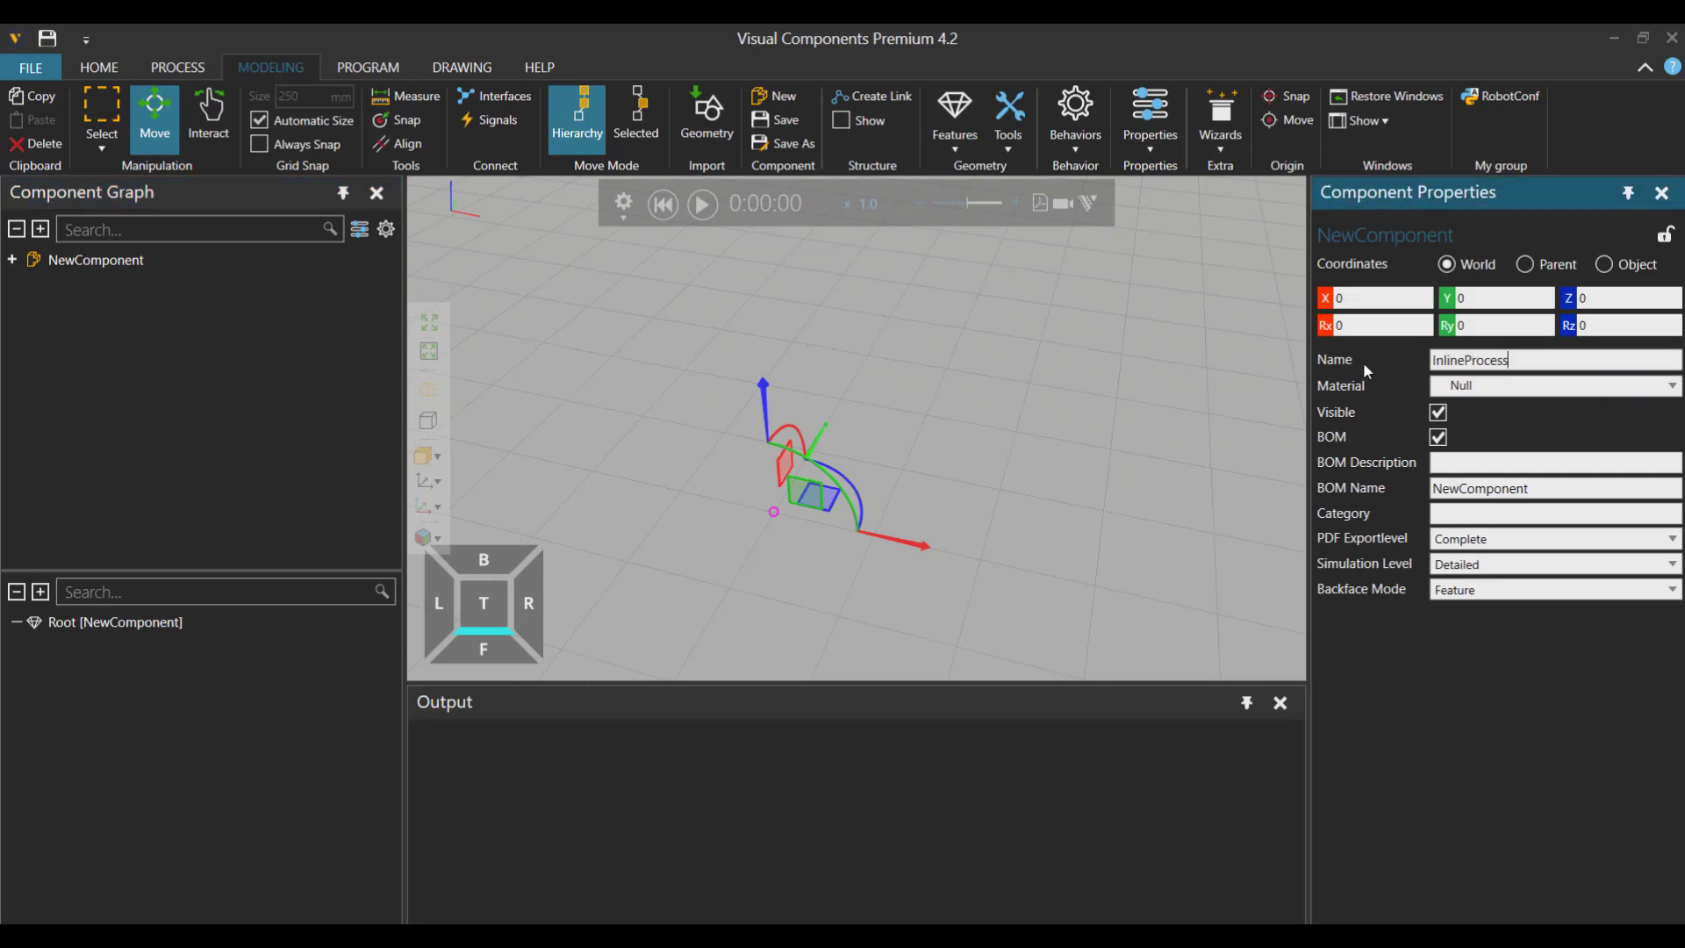
{"action": "key", "text": "Return"}
Add a Block feature with length 1500, width 700 and height 700.
{"action": "left_click", "coordinate": [955, 127]}
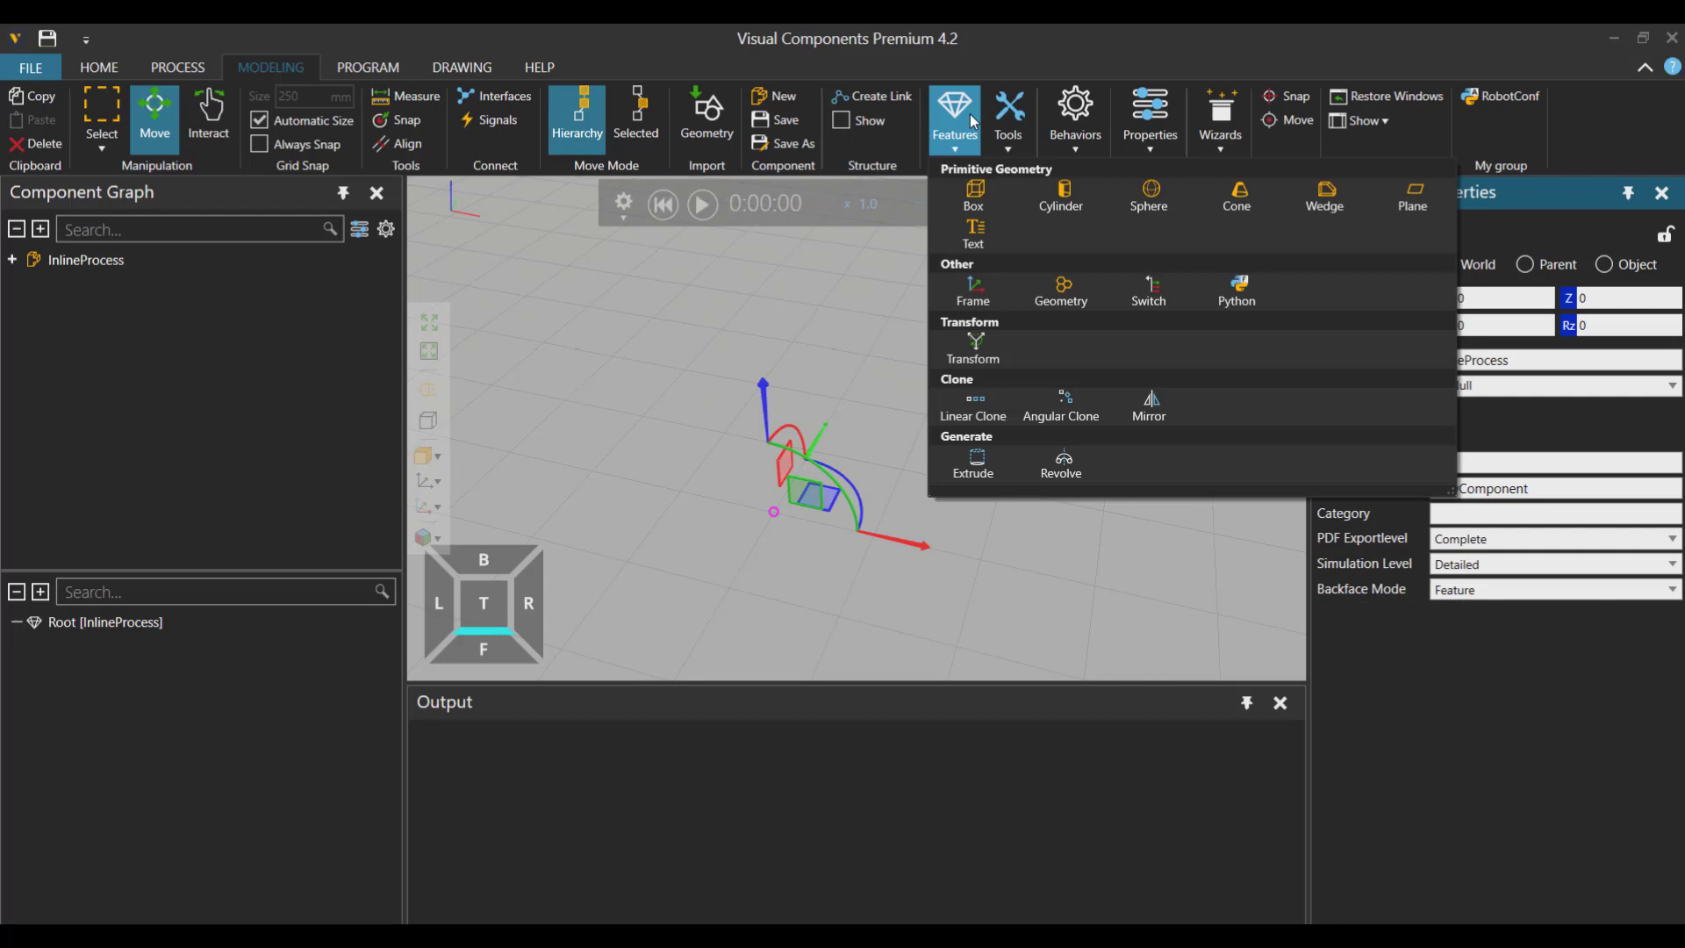
{"action": "left_click", "coordinate": [970, 200]}
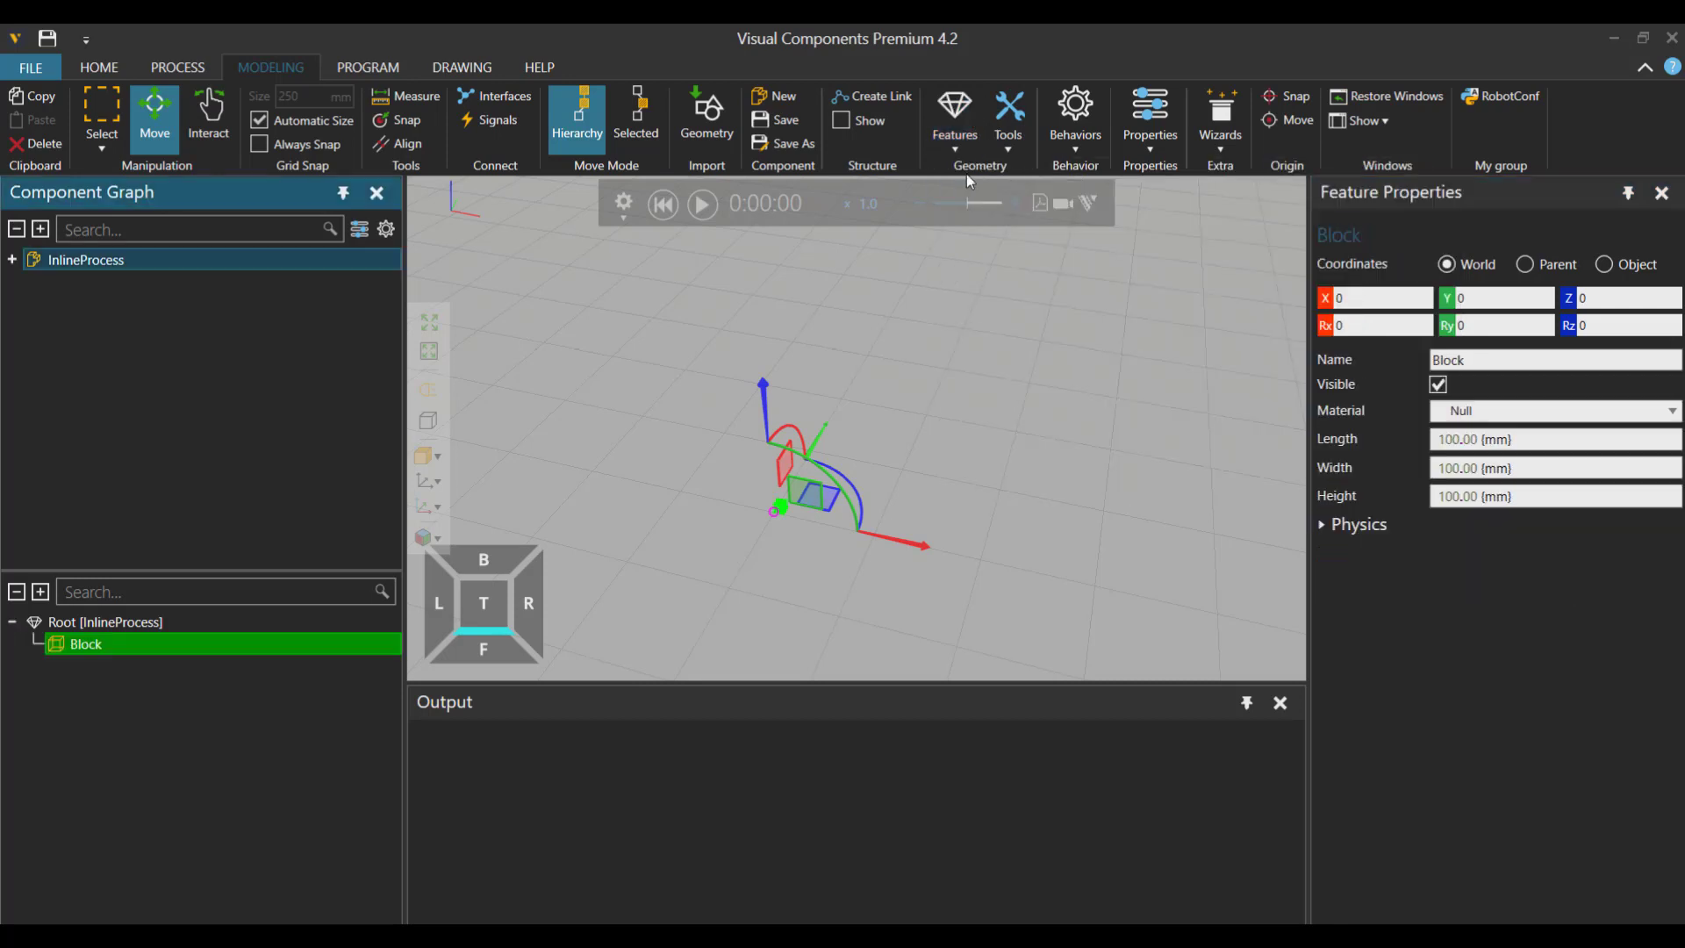
{"action": "left_click", "coordinate": [1396, 439]}
{"action": "type", "text": "1500"}
{"action": "key", "text": "Tab"}
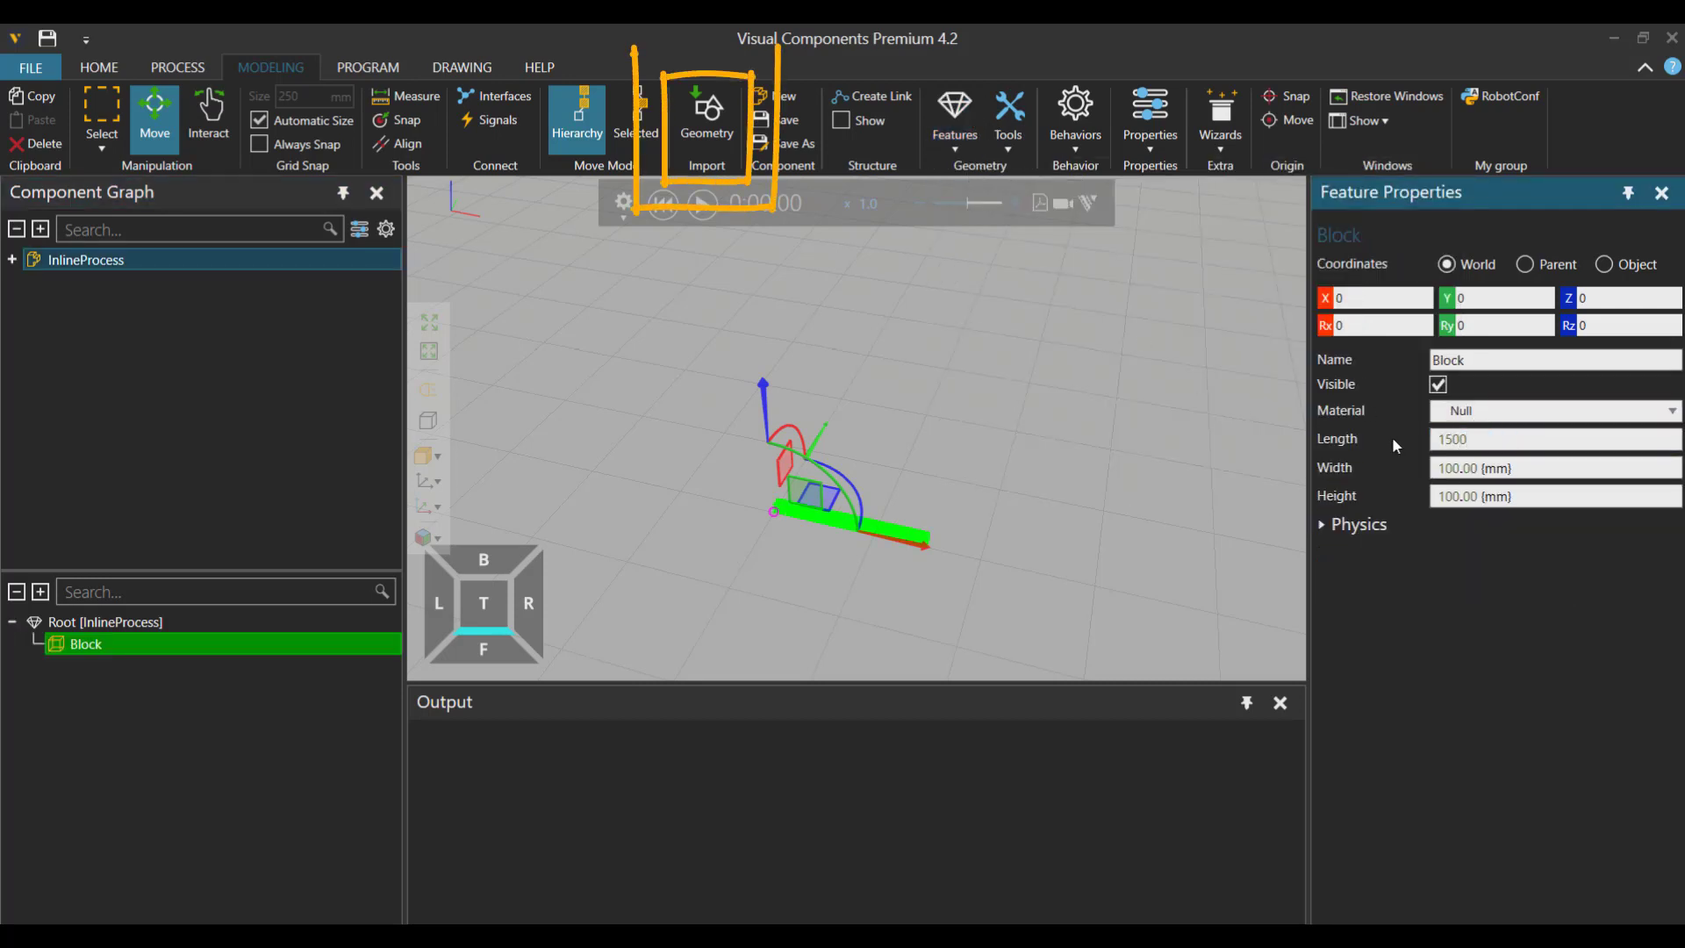
{"action": "type", "text": "700"}
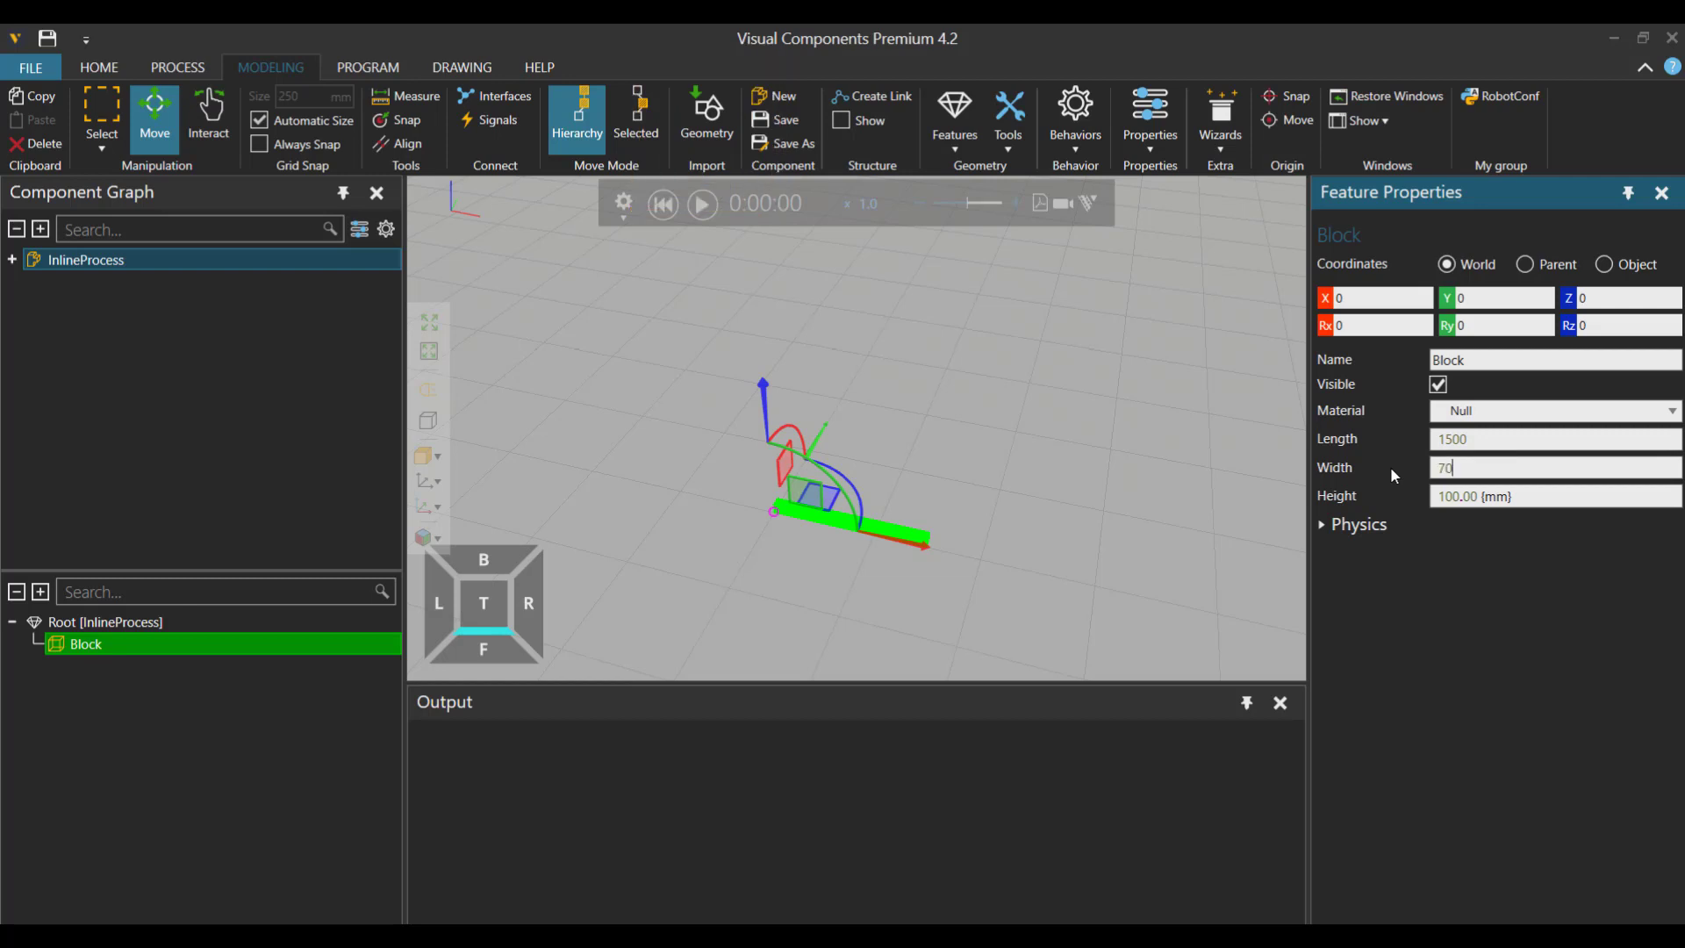
{"action": "key", "text": "Return"}
{"action": "left_click", "coordinate": [1512, 497]}
{"action": "triple_click", "coordinate": [1512, 497]}
{"action": "type", "text": "700"}
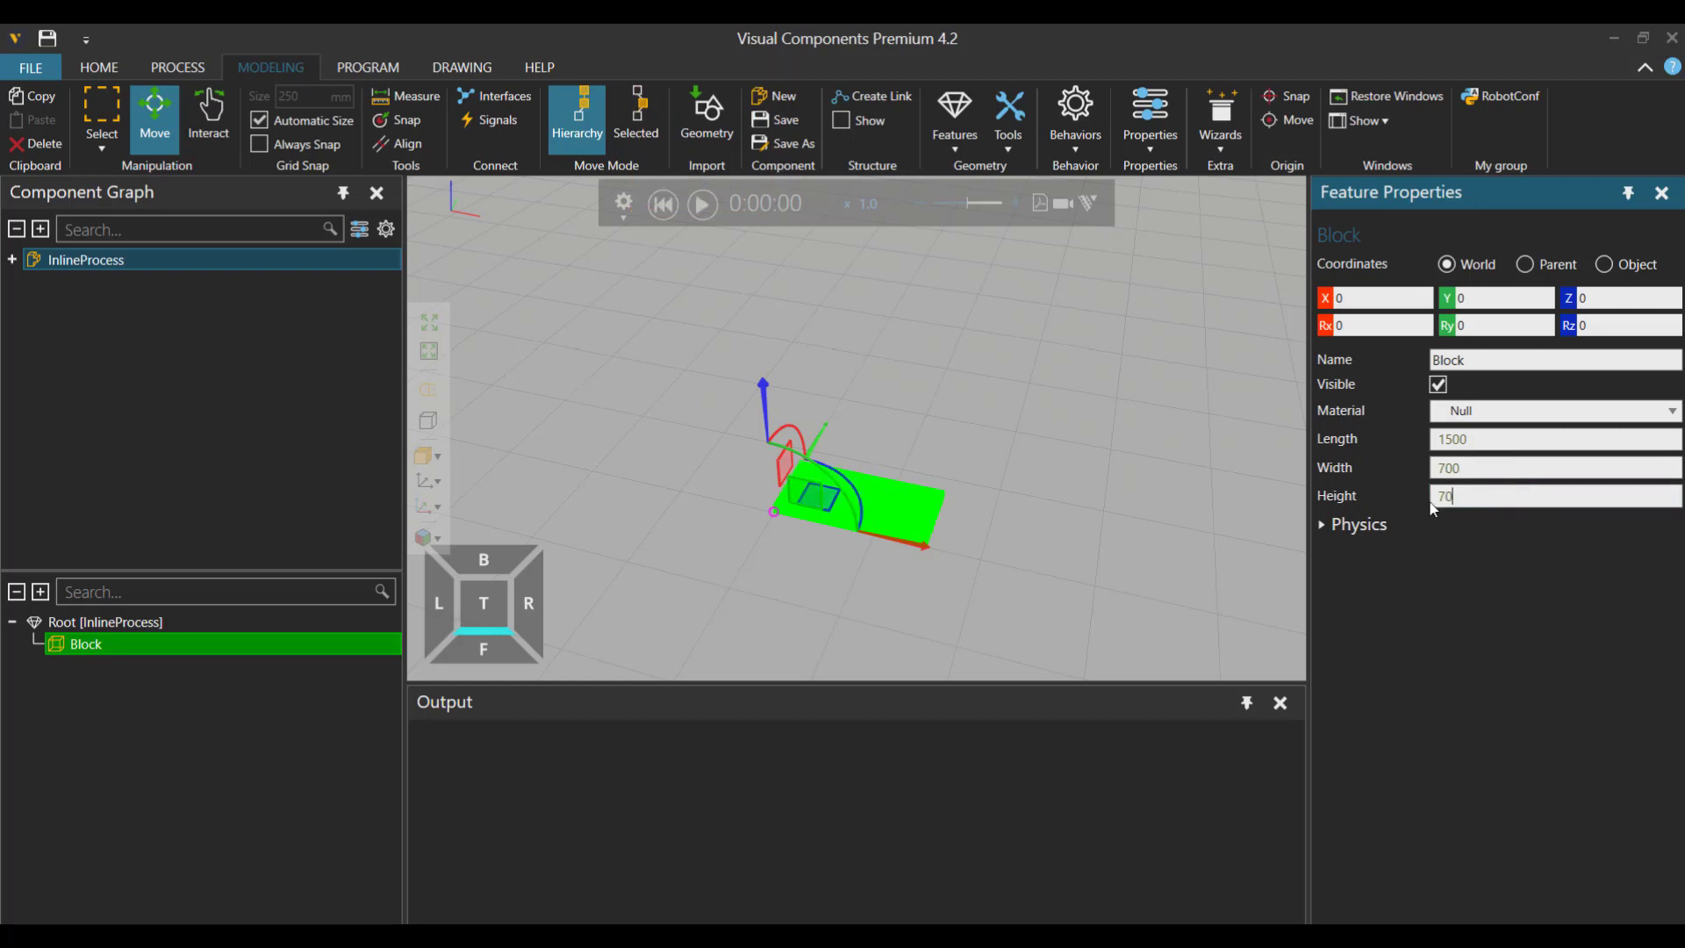
{"action": "key", "text": "Return"}
Add four Frame features to the component.
{"action": "left_click", "coordinate": [955, 123]}
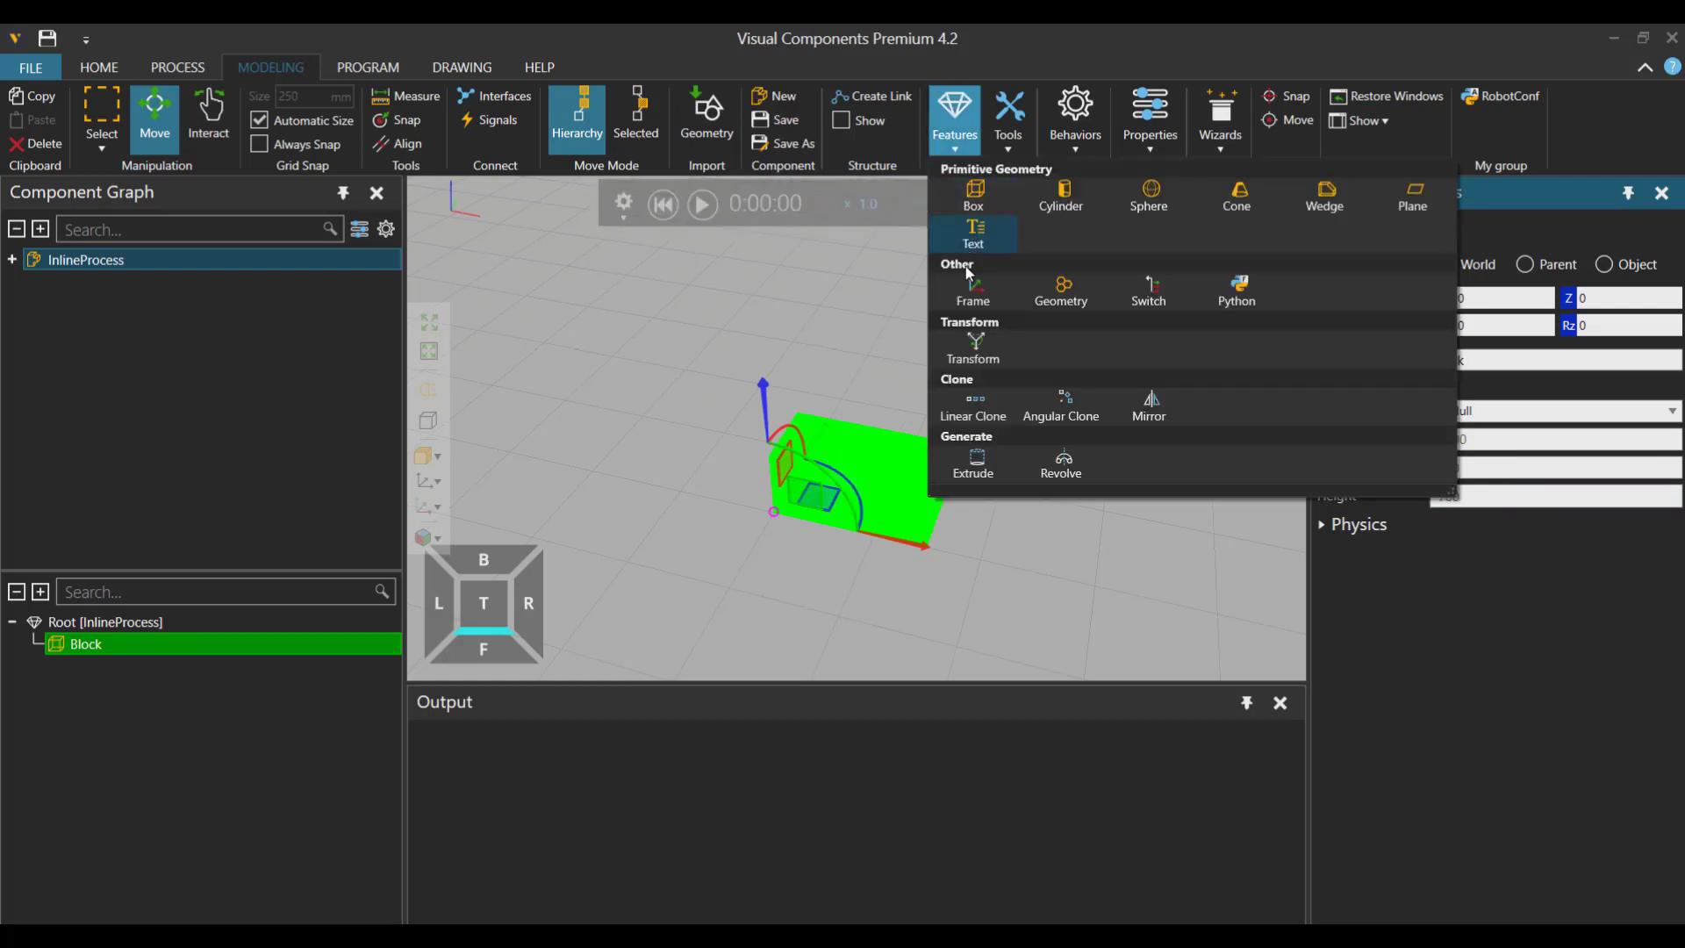
{"action": "left_click", "coordinate": [973, 290]}
{"action": "left_click", "coordinate": [973, 288]}
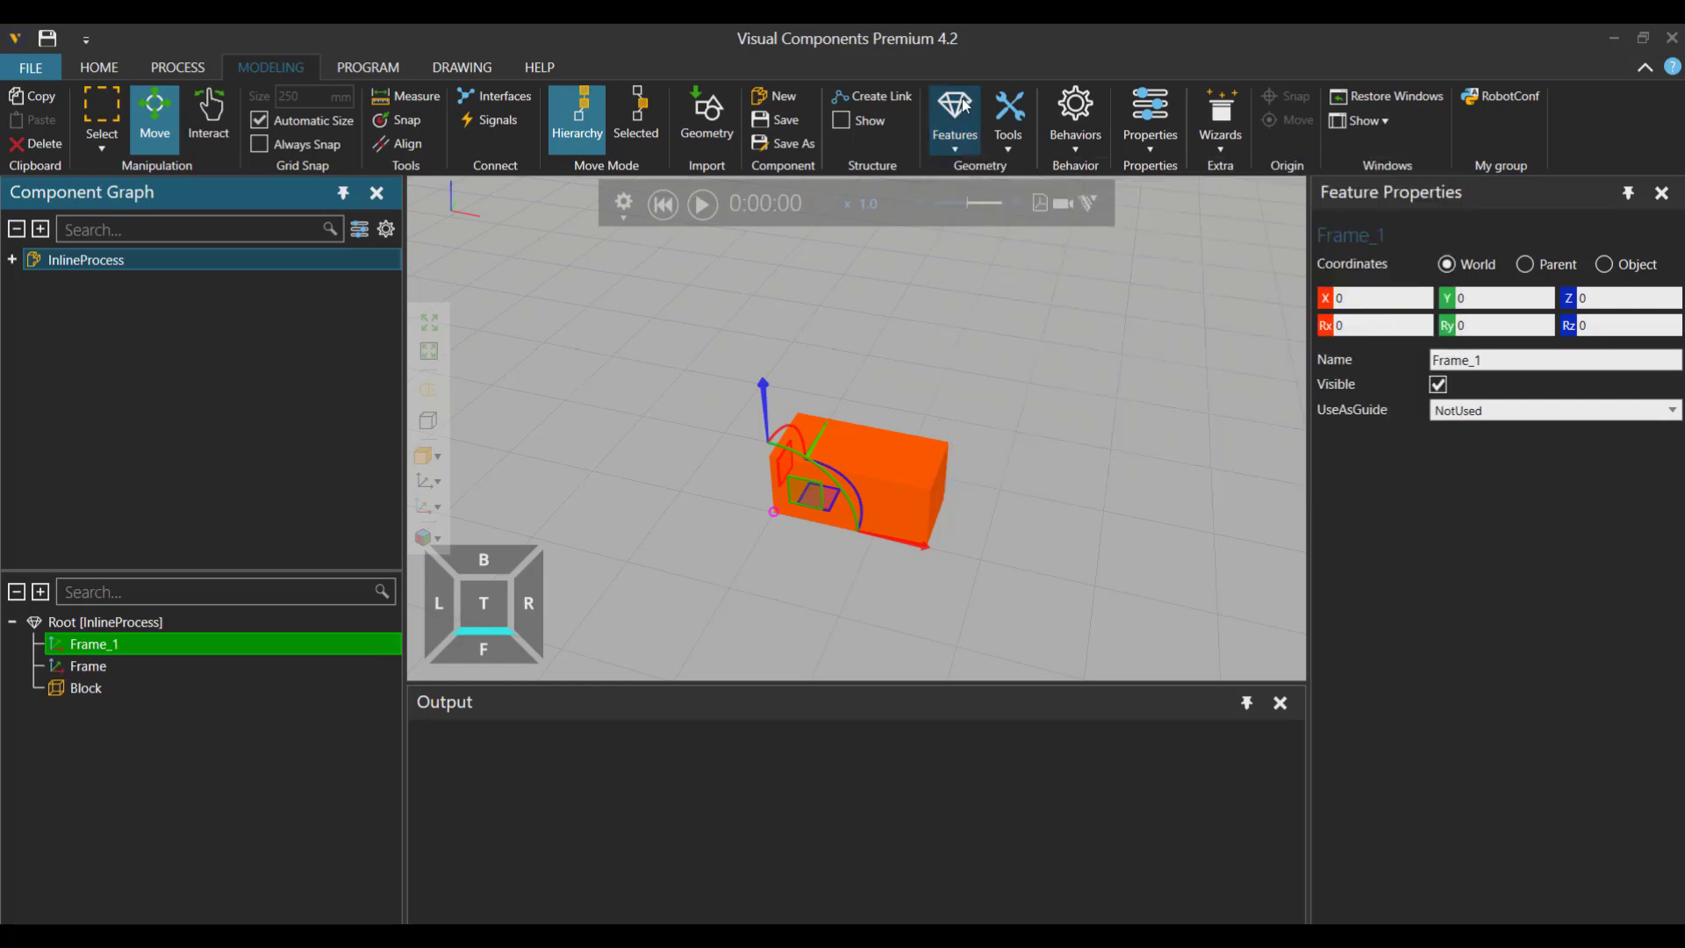
{"action": "left_click", "coordinate": [955, 123]}
{"action": "left_click", "coordinate": [973, 285]}
{"action": "left_click", "coordinate": [969, 134]}
{"action": "left_click", "coordinate": [973, 290]}
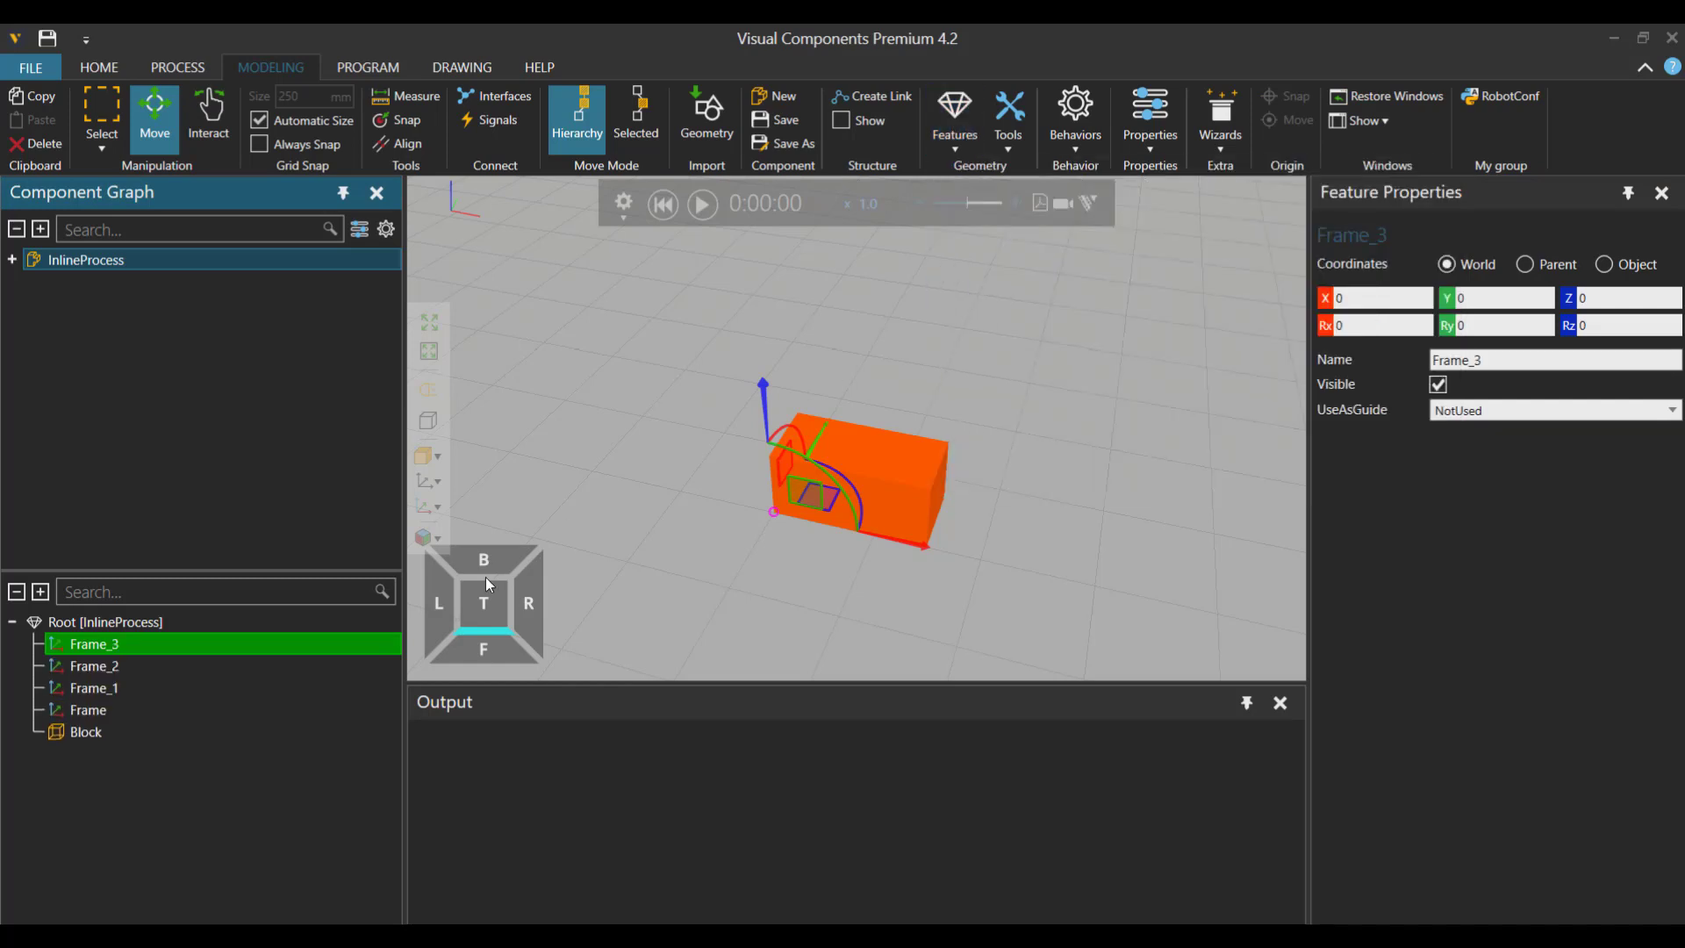
Show feature names, rename the first frame Start and move it to the block's top corner.
{"action": "left_click", "coordinate": [115, 711]}
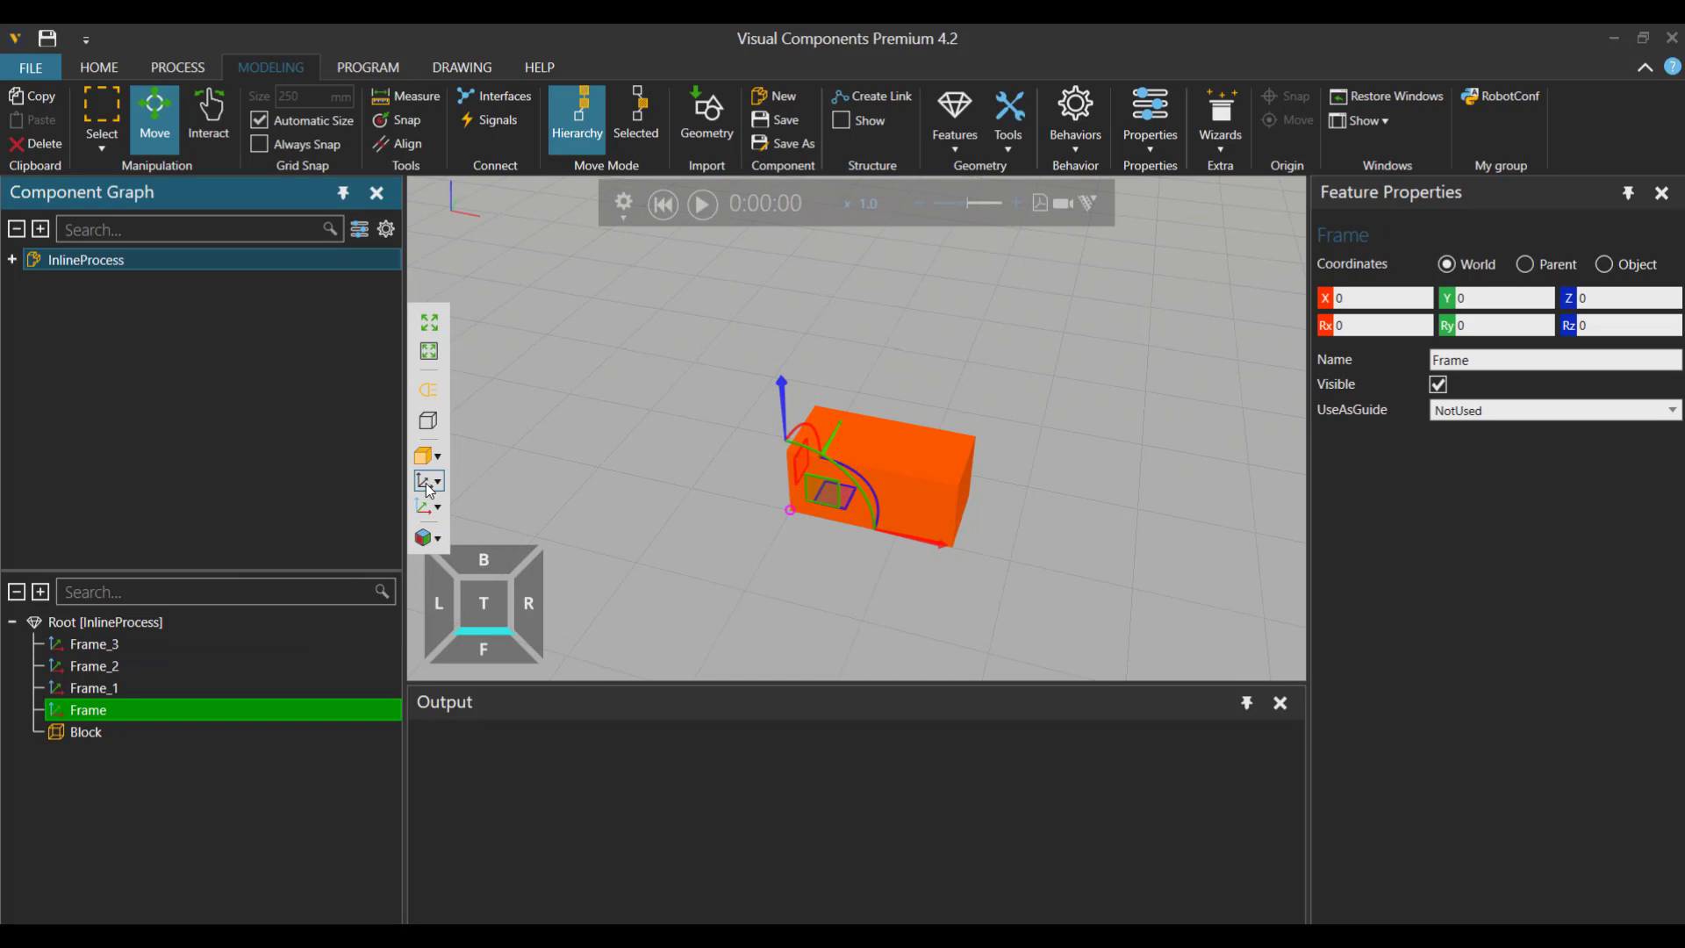
{"action": "left_click", "coordinate": [425, 482]}
{"action": "double_click", "coordinate": [1450, 360]}
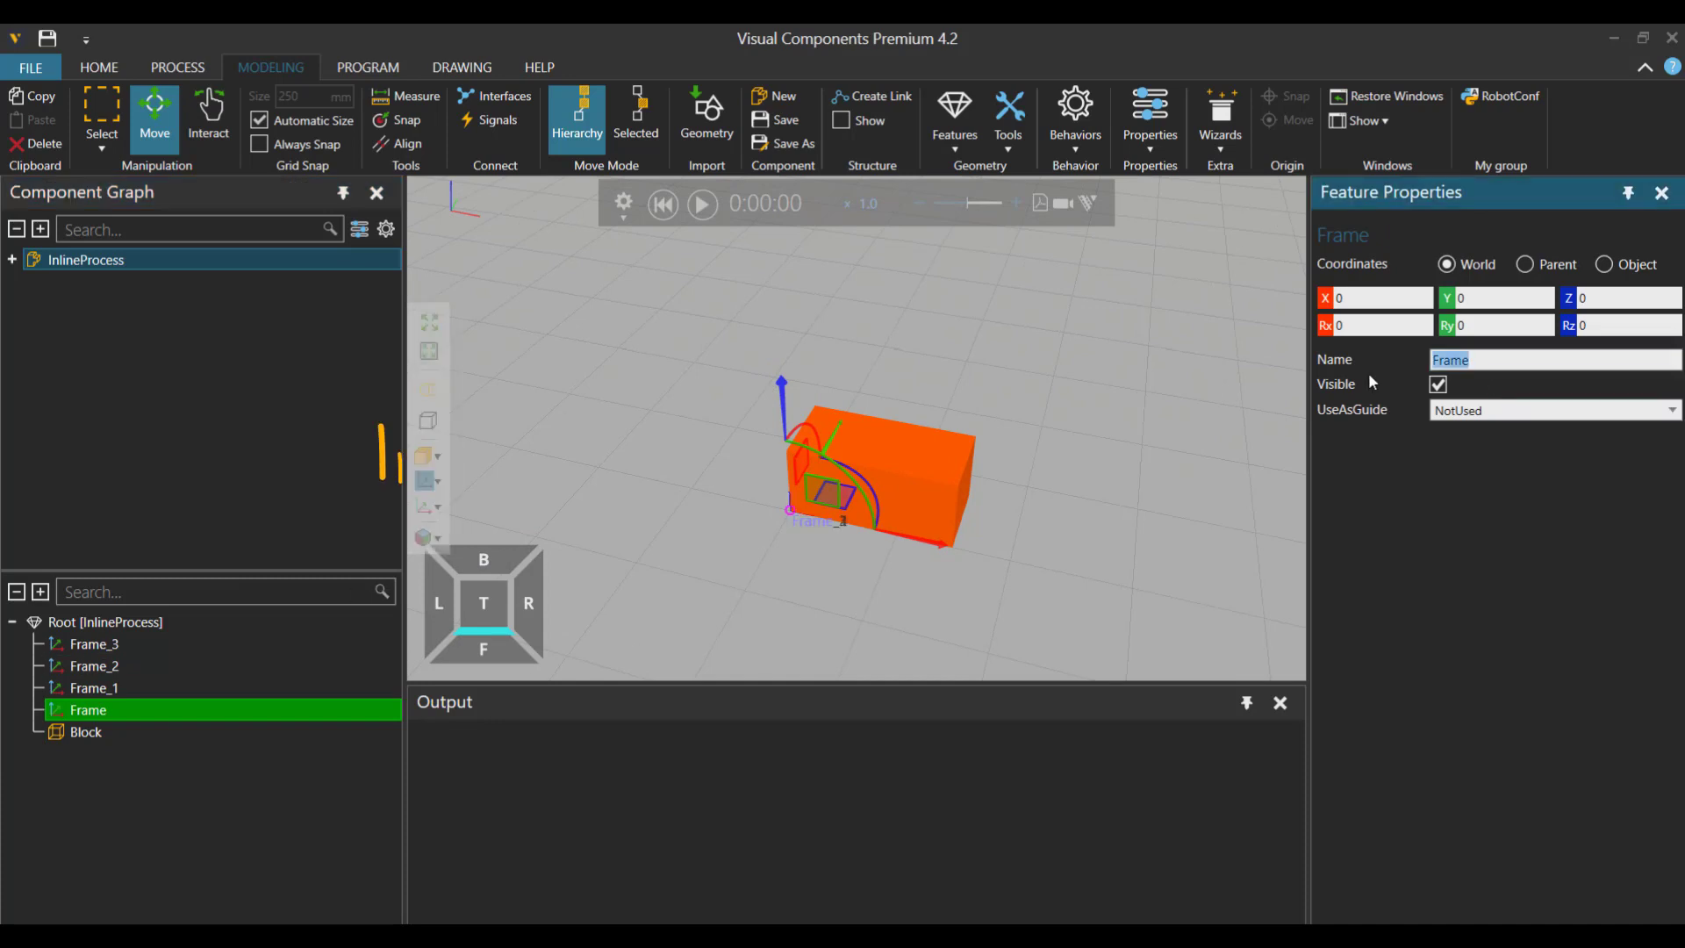
{"action": "type", "text": "Start"}
{"action": "key", "text": "Return"}
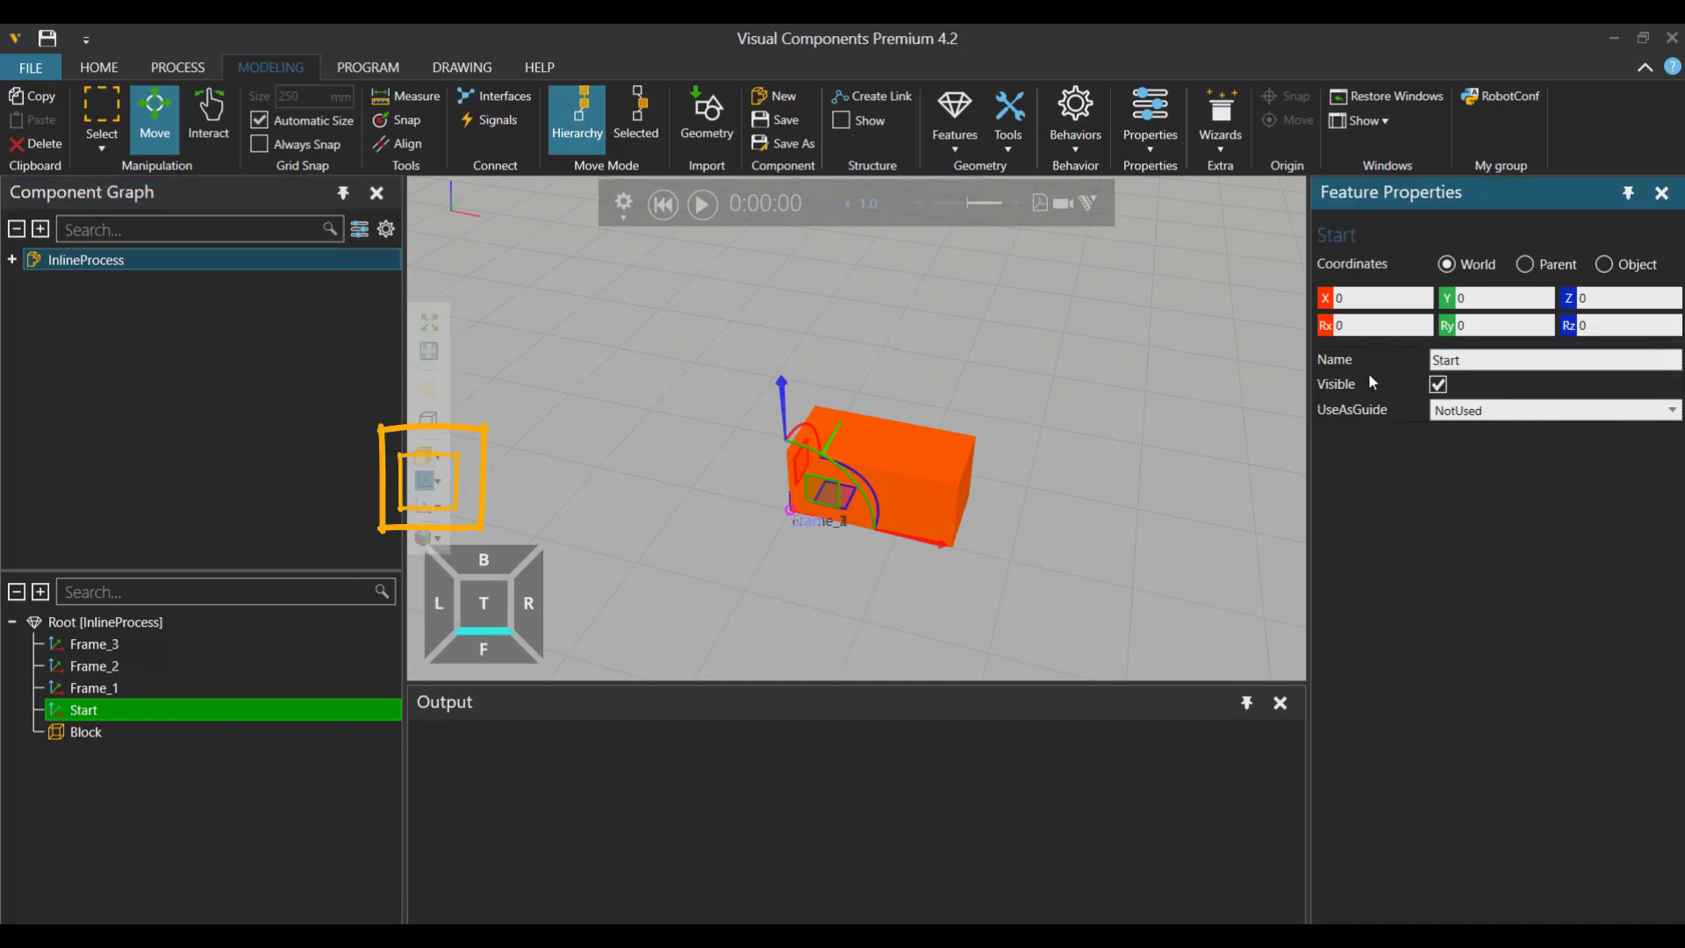
{"action": "left_click_drag", "start_coordinate": [820, 503], "coordinate": [804, 421]}
Rename Frame_1 to Center and snap it to the middle of the block's top.
{"action": "left_click", "coordinate": [118, 689]}
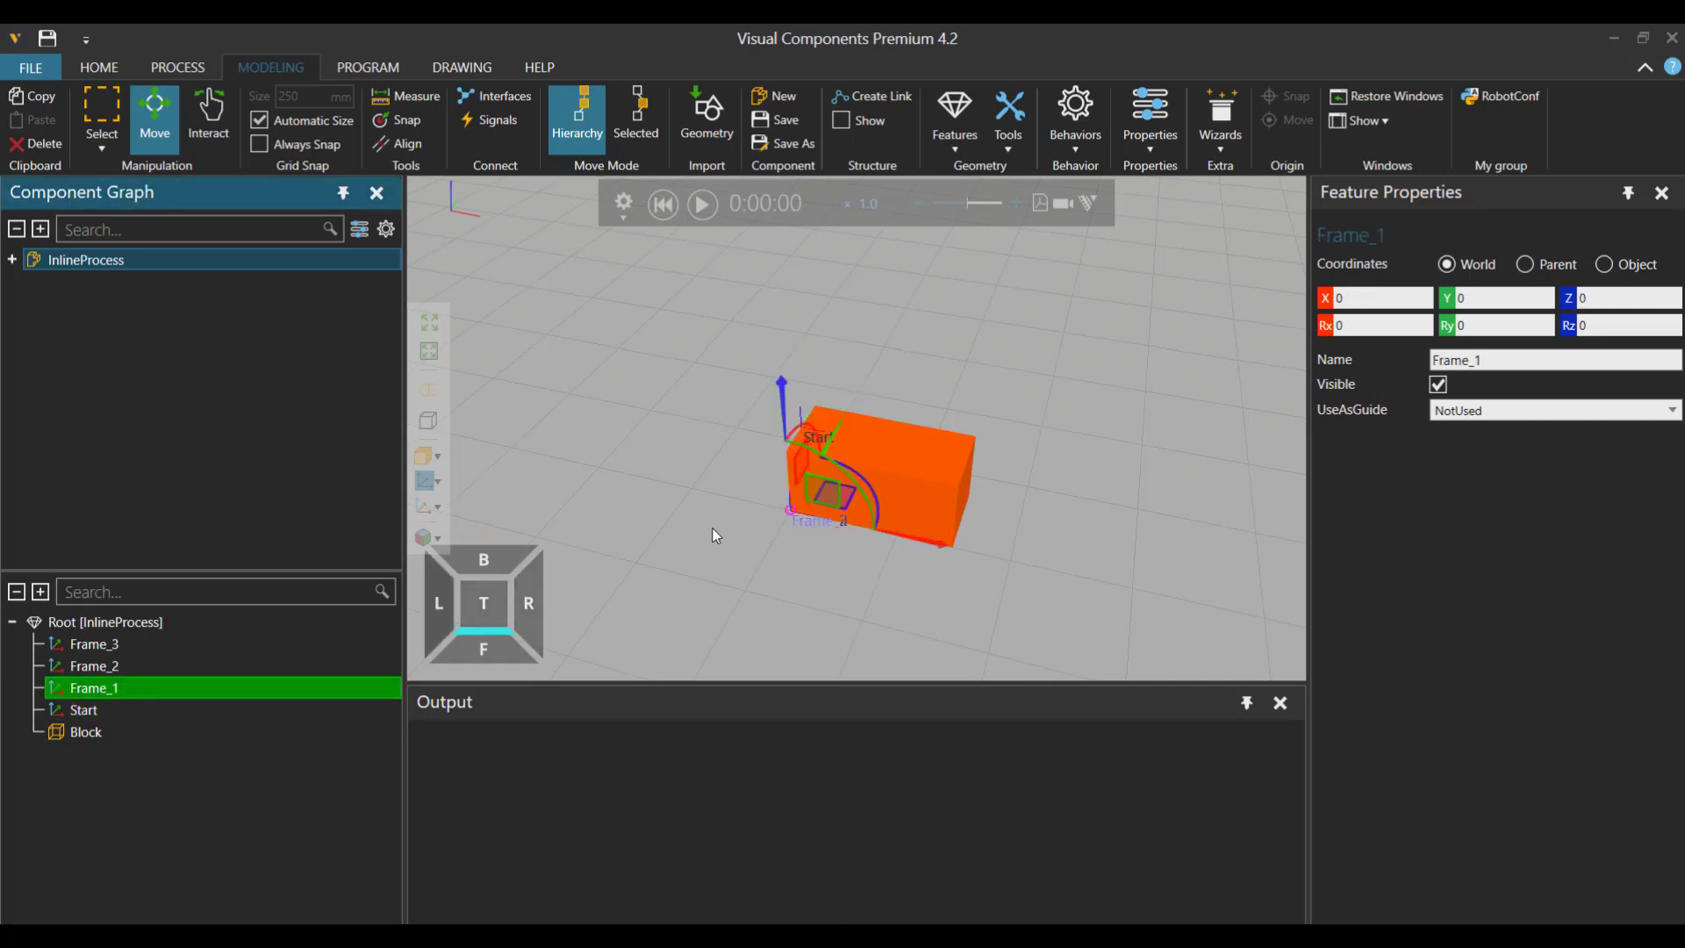
{"action": "left_click_drag", "start_coordinate": [1489, 363], "coordinate": [1401, 366]}
{"action": "type", "text": "C"}
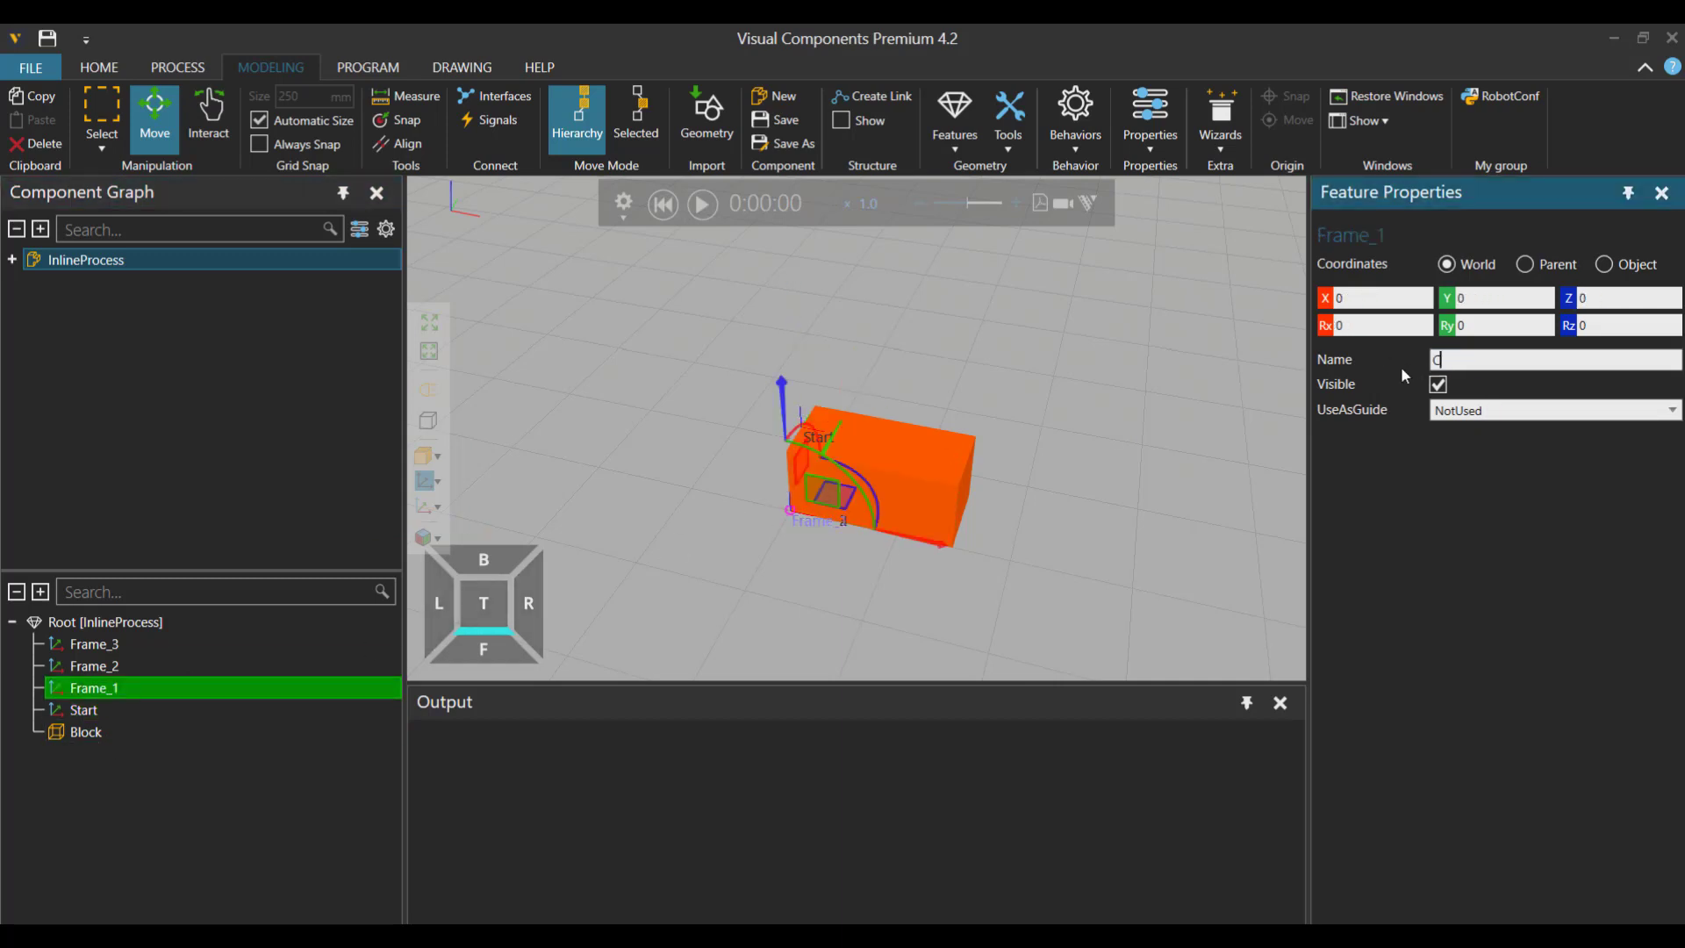
{"action": "type", "text": "enter"}
{"action": "key", "text": "Return"}
{"action": "left_click", "coordinate": [888, 449]}
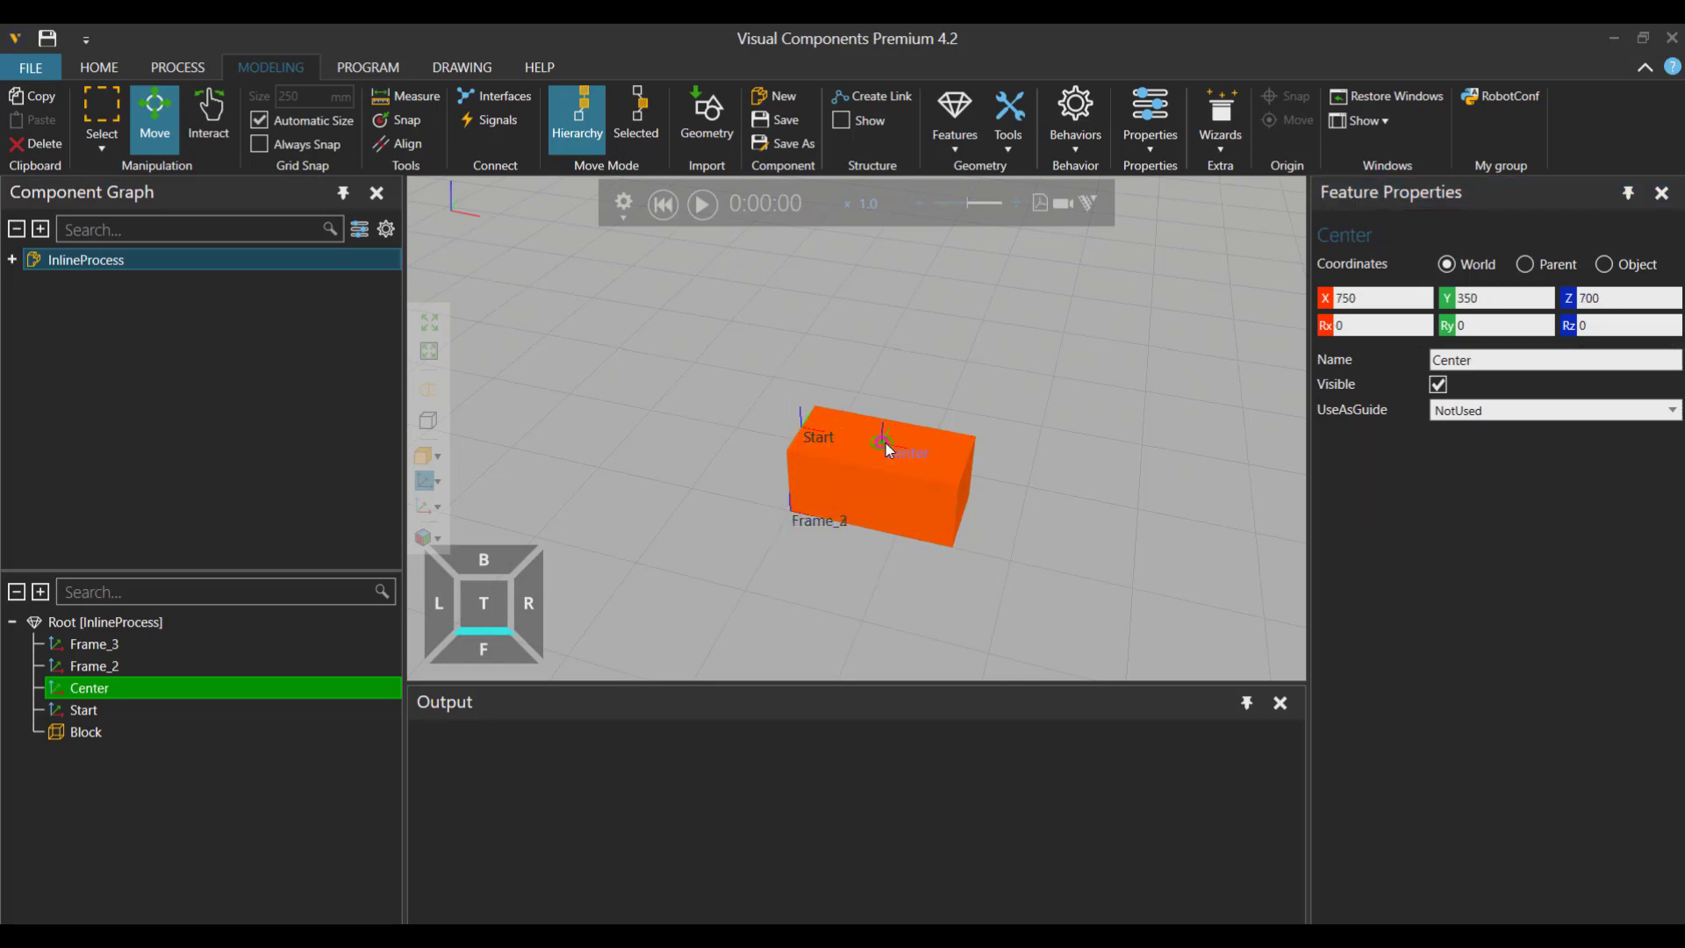
Rename Frame_2 to End and snap it to the midpoint of the block's far top edge.
{"action": "left_click", "coordinate": [94, 666]}
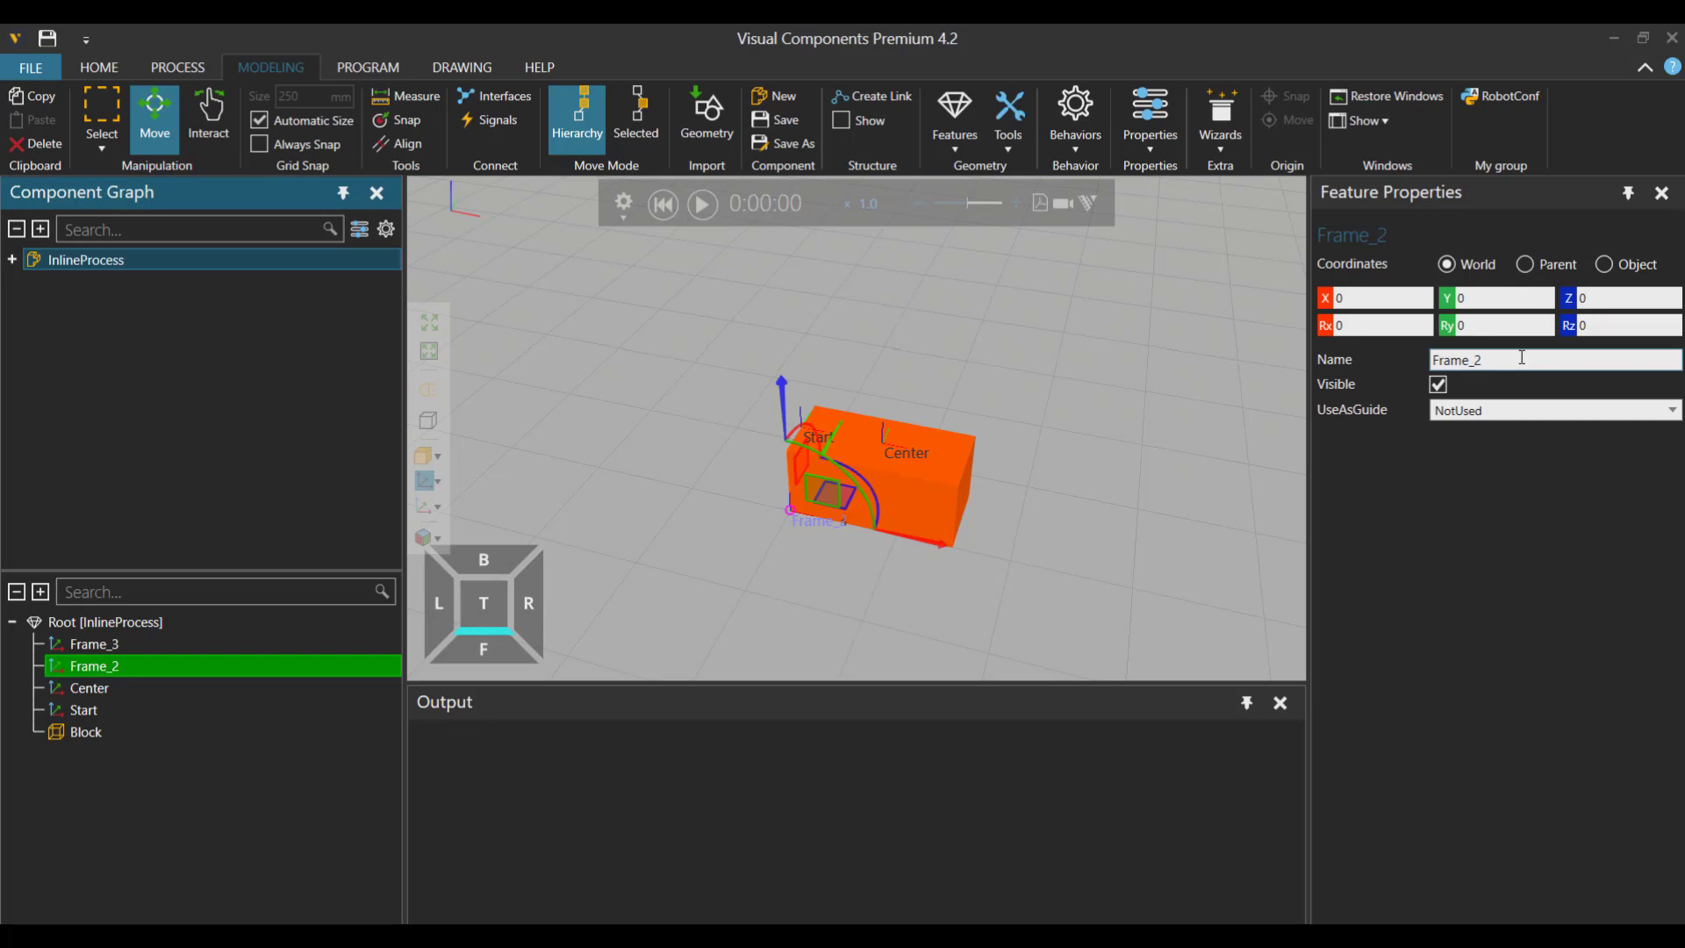
{"action": "left_click_drag", "start_coordinate": [1528, 360], "coordinate": [1385, 367]}
{"action": "type", "text": "End"}
{"action": "key", "text": "Return"}
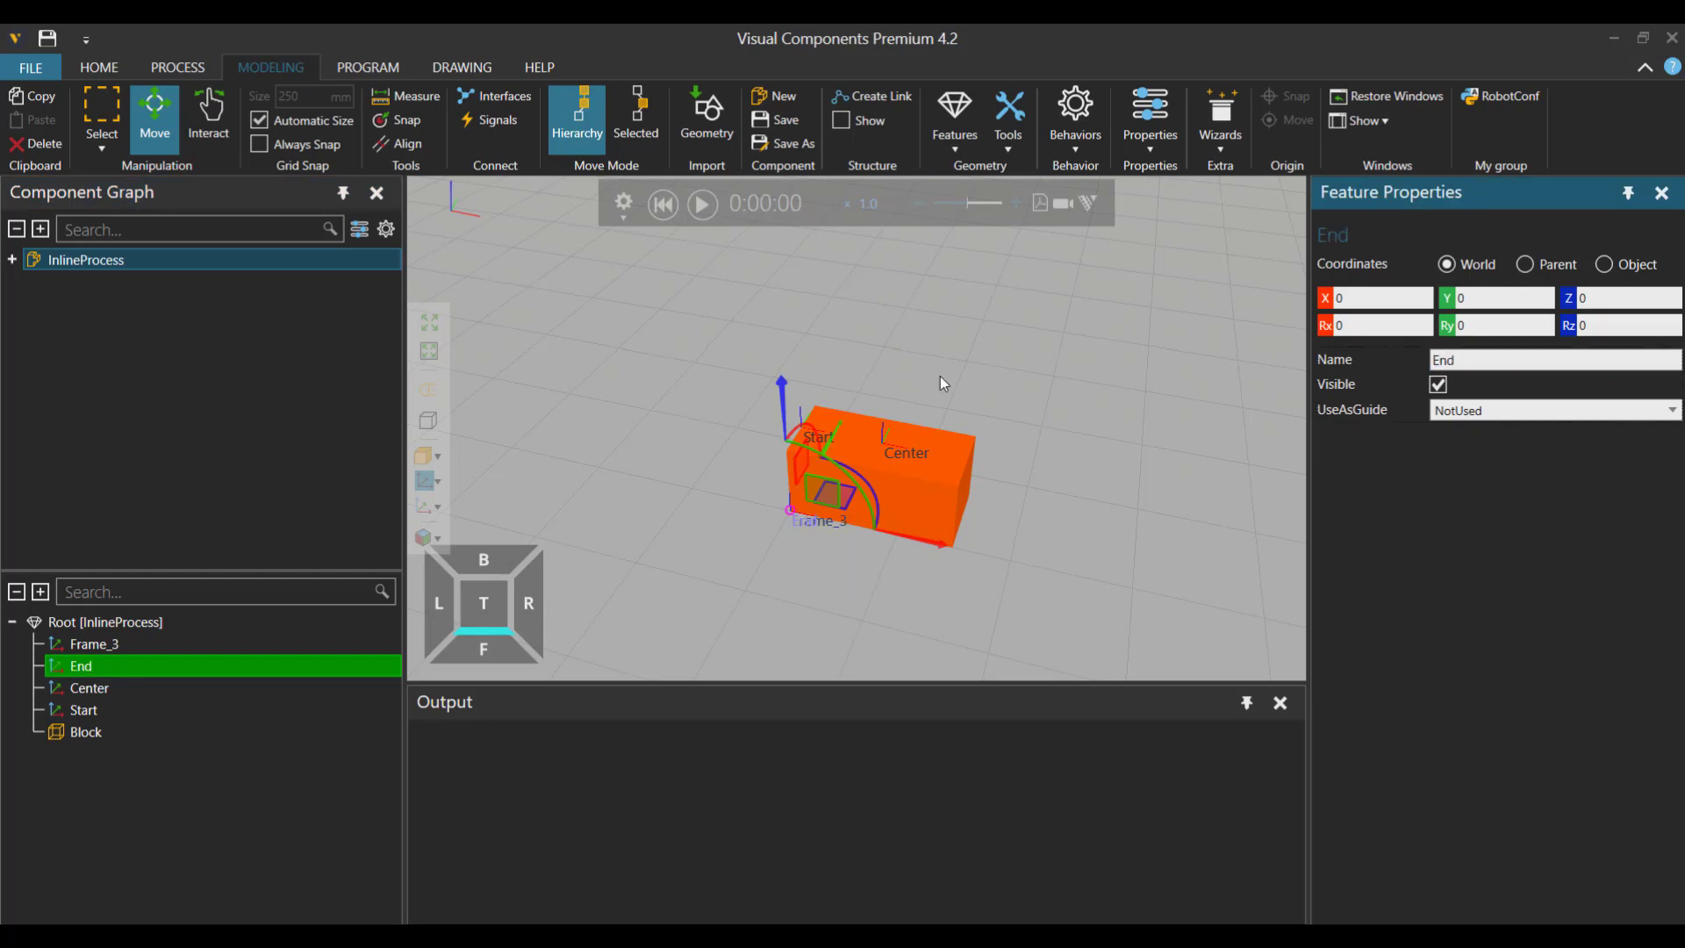
{"action": "left_click", "coordinate": [1007, 466]}
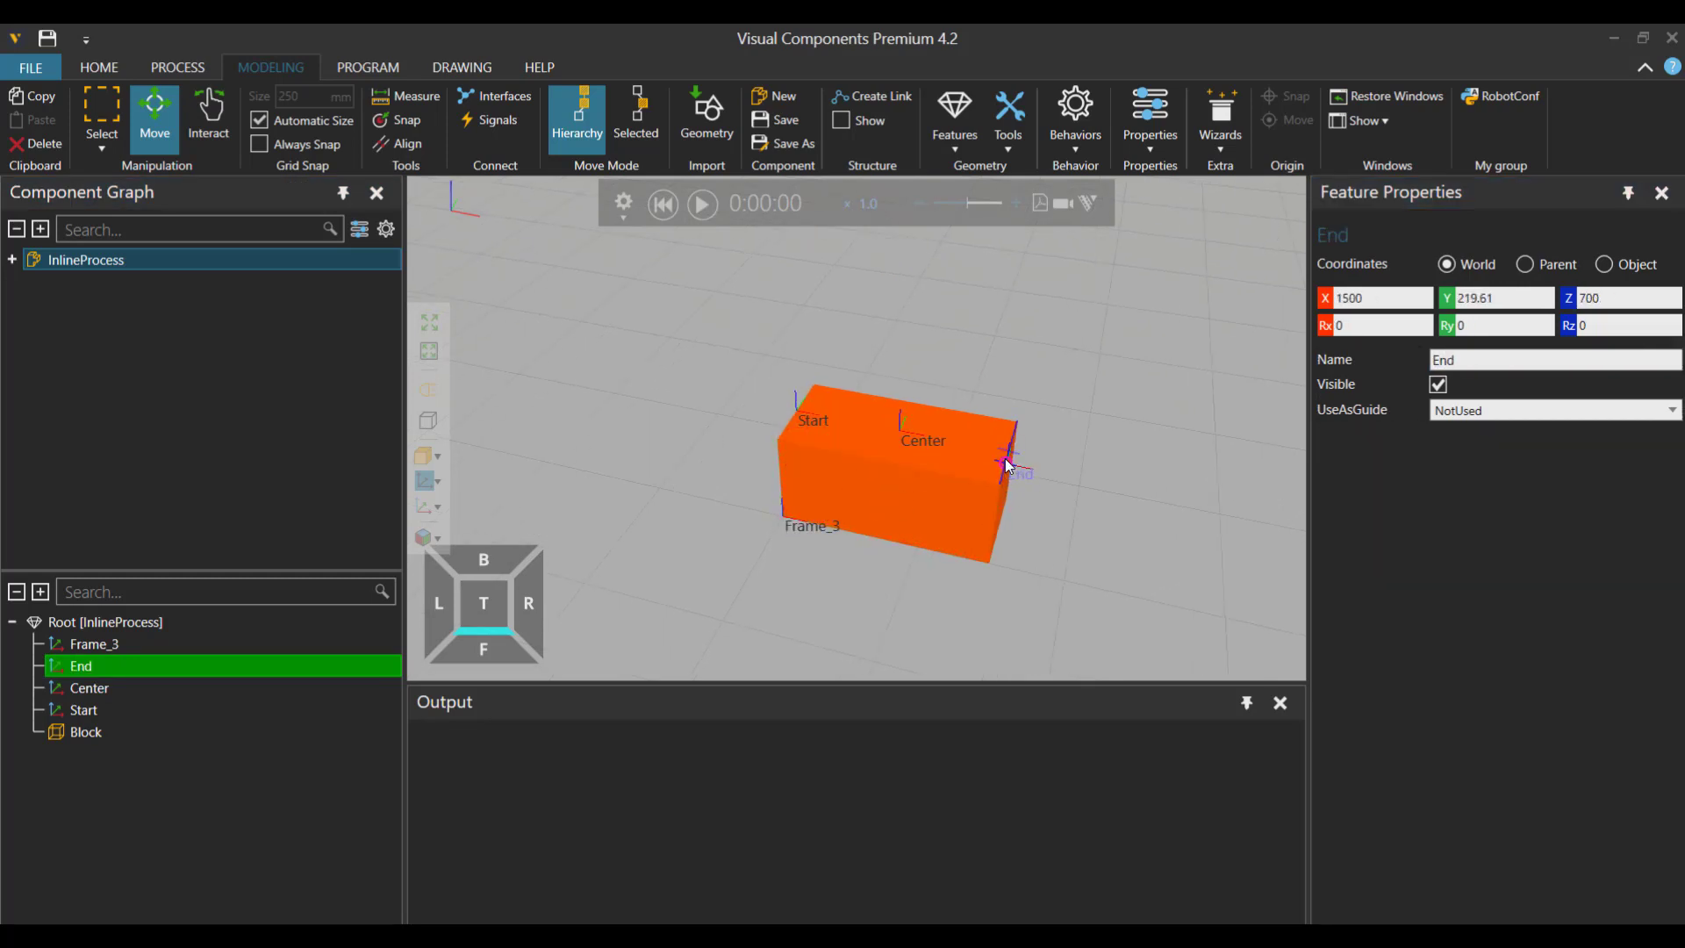
{"action": "left_click", "coordinate": [1006, 450]}
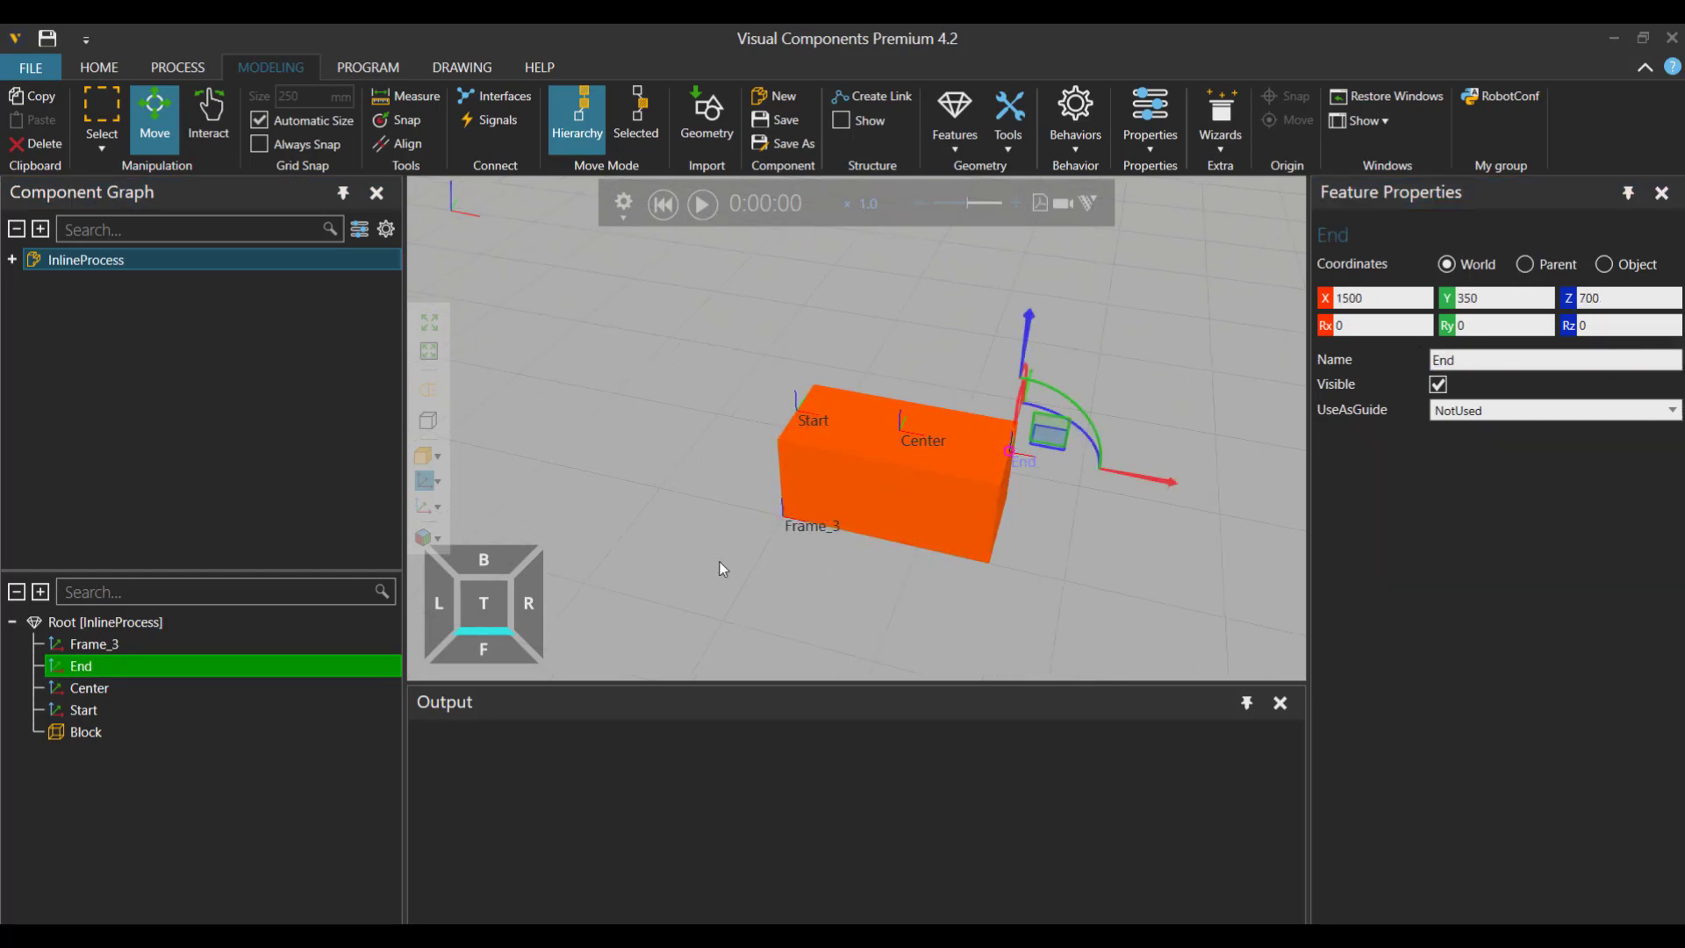
Rename Frame_3 to ResourceLocation, place it at the Center frame, and set its Z to 0.
{"action": "left_click", "coordinate": [140, 644]}
{"action": "double_click", "coordinate": [1475, 360]}
{"action": "type", "text": "R"}
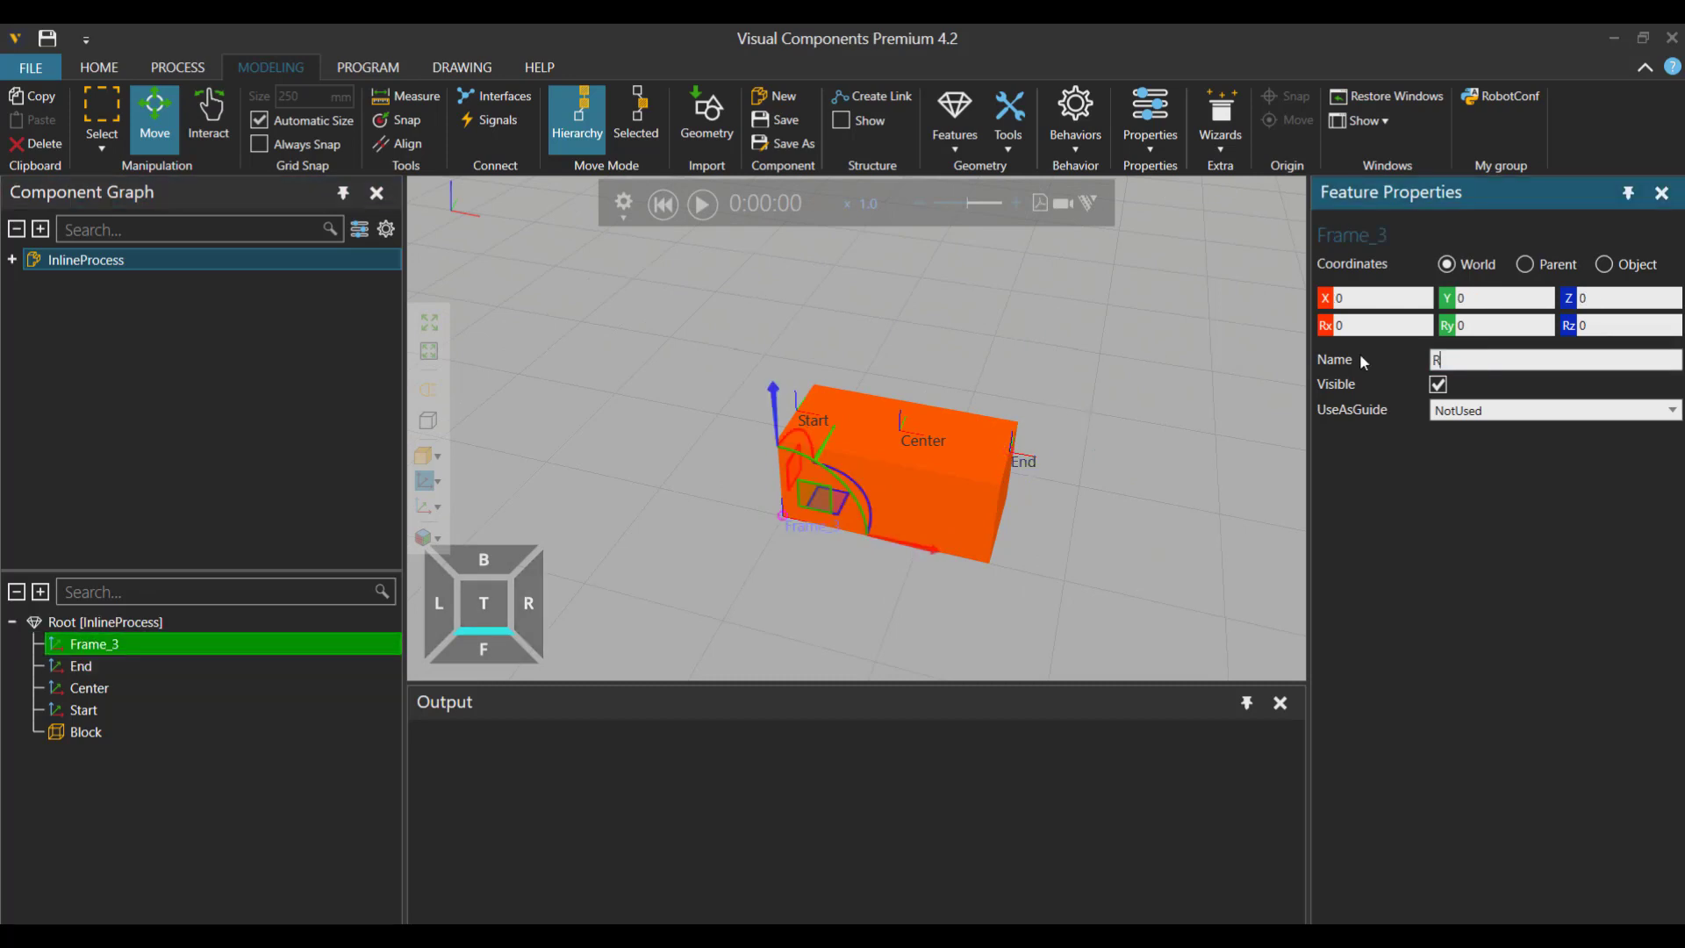
{"action": "type", "text": "esourceLocation"}
{"action": "key", "text": "Return"}
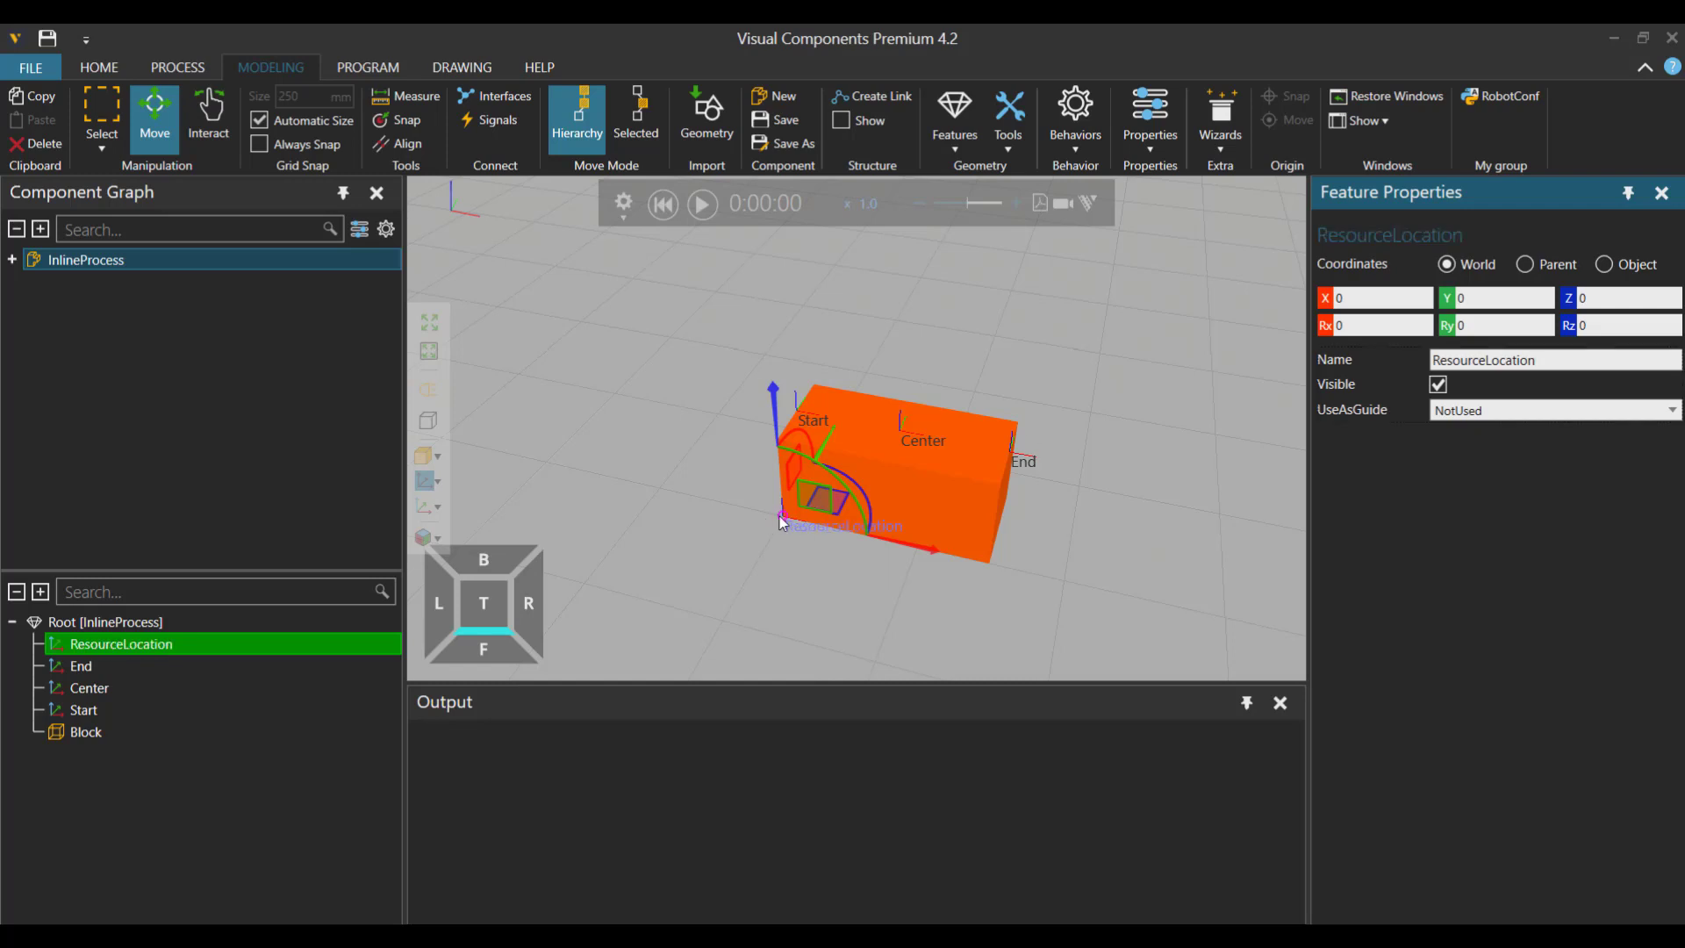
{"action": "left_click_drag", "start_coordinate": [784, 524], "coordinate": [925, 491]}
{"action": "double_click", "coordinate": [1563, 304]}
{"action": "type", "text": "0"}
{"action": "key", "text": "Return"}
Add two one-to-one interfaces, a one-to-many interface and two one-way path behaviors.
{"action": "left_click", "coordinate": [12, 260]}
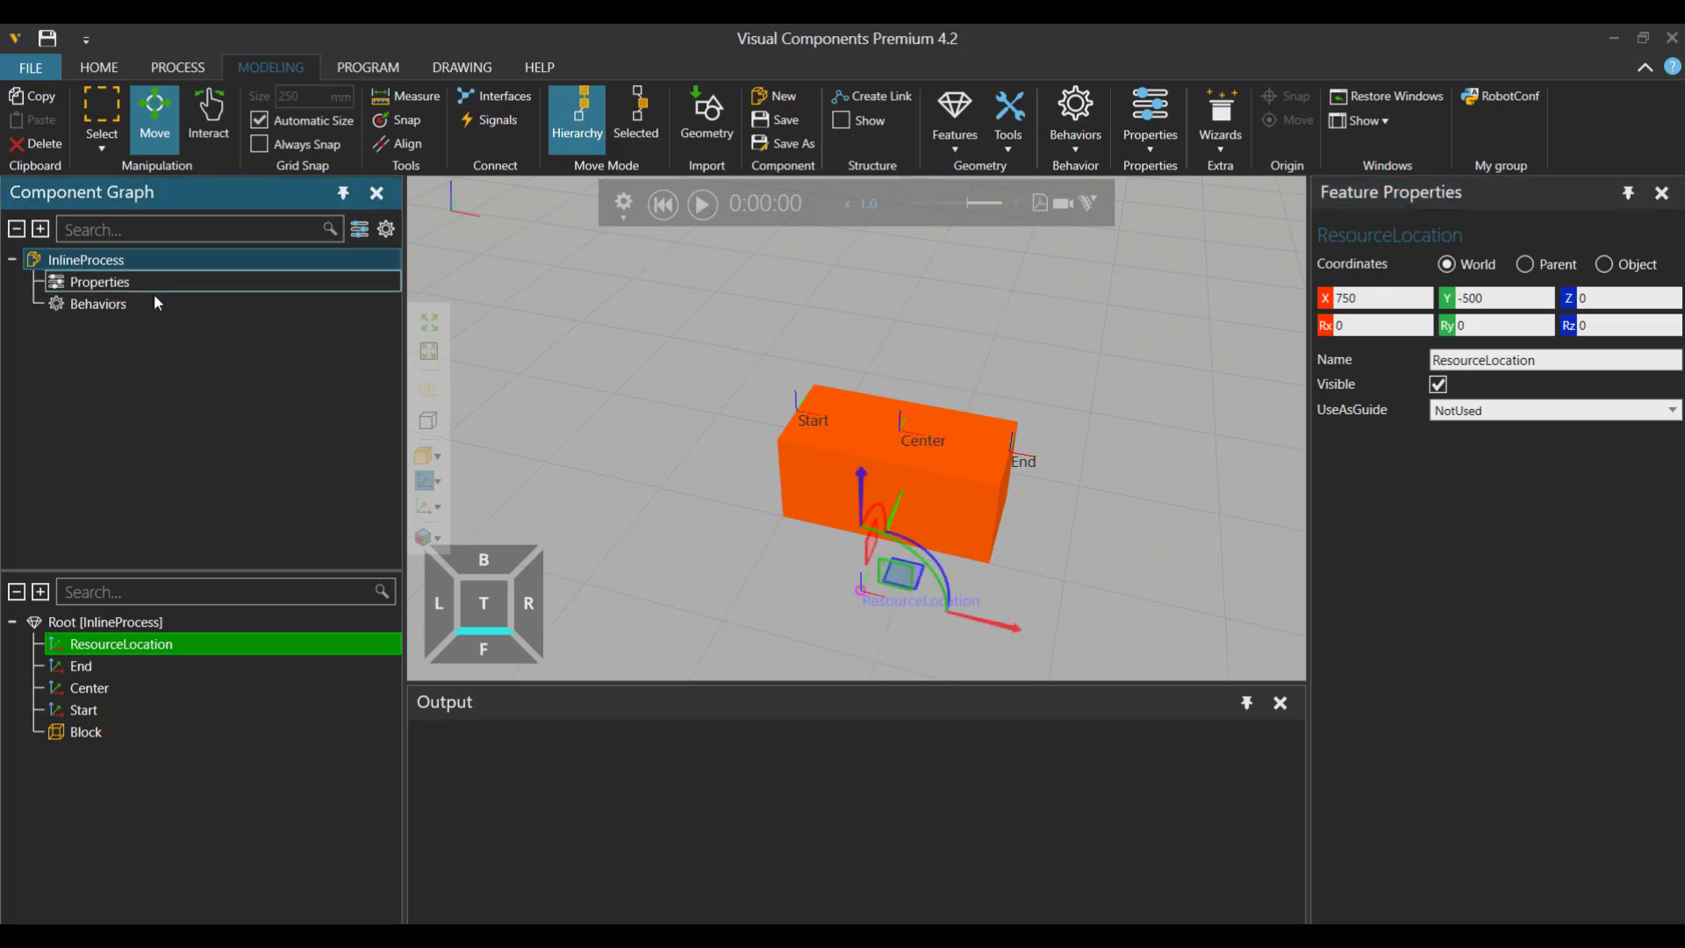
{"action": "left_click", "coordinate": [1077, 131]}
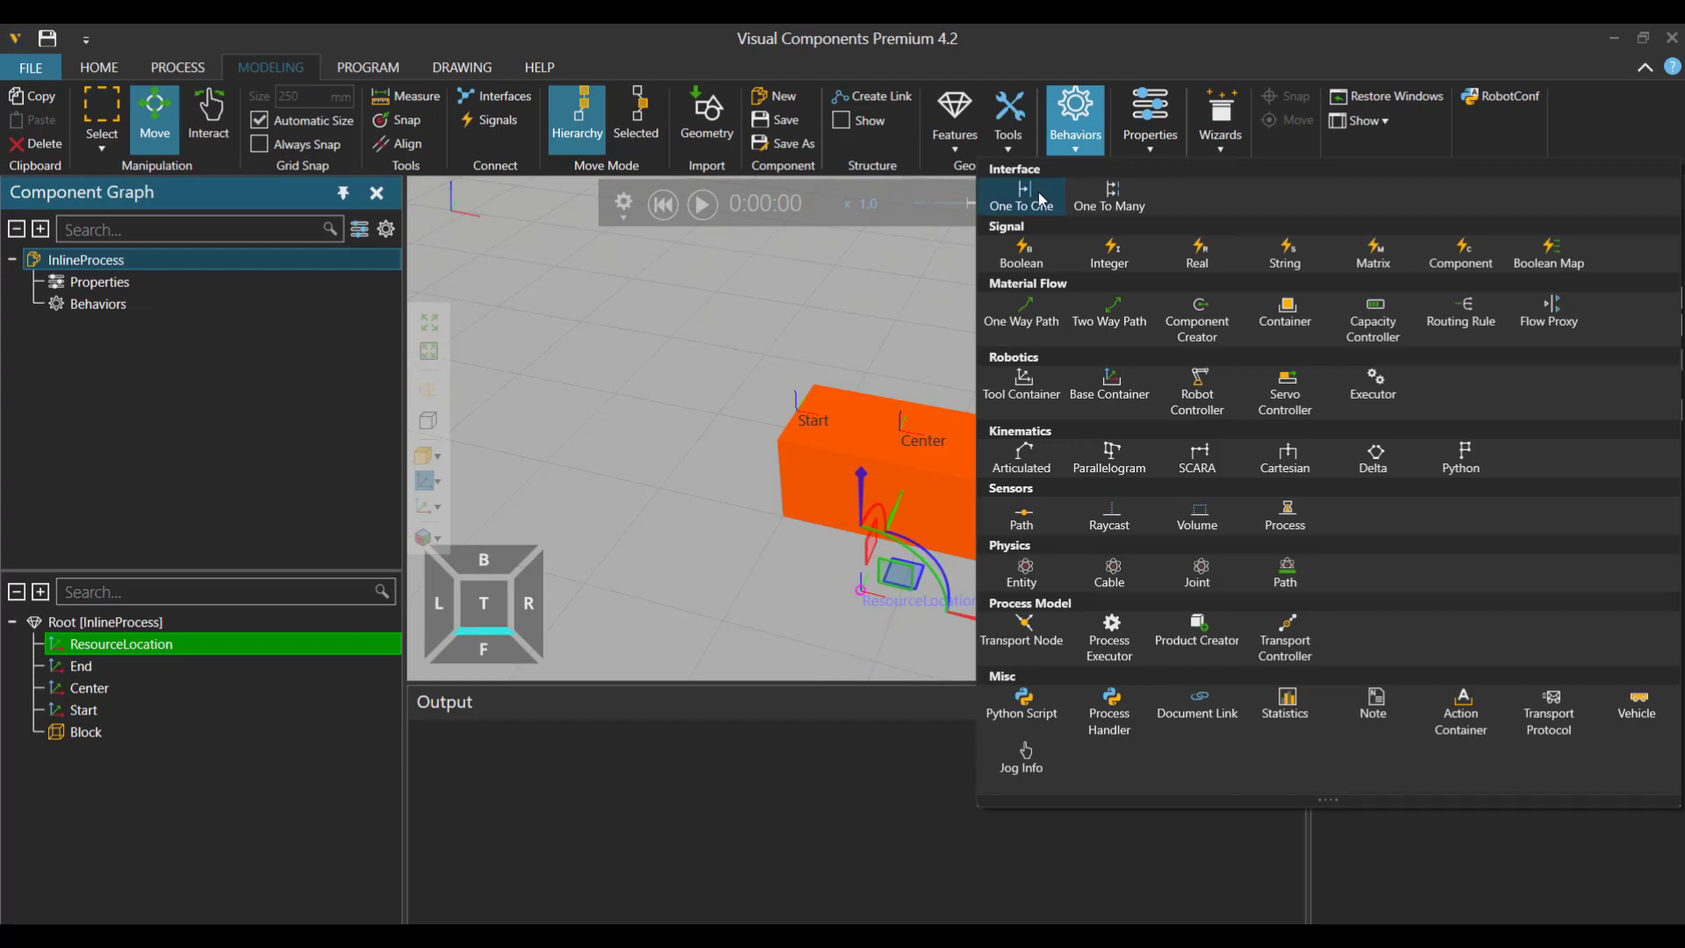
{"action": "left_click", "coordinate": [1023, 198]}
{"action": "left_click", "coordinate": [1036, 202]}
{"action": "left_click", "coordinate": [1103, 190]}
{"action": "left_click", "coordinate": [1062, 145]}
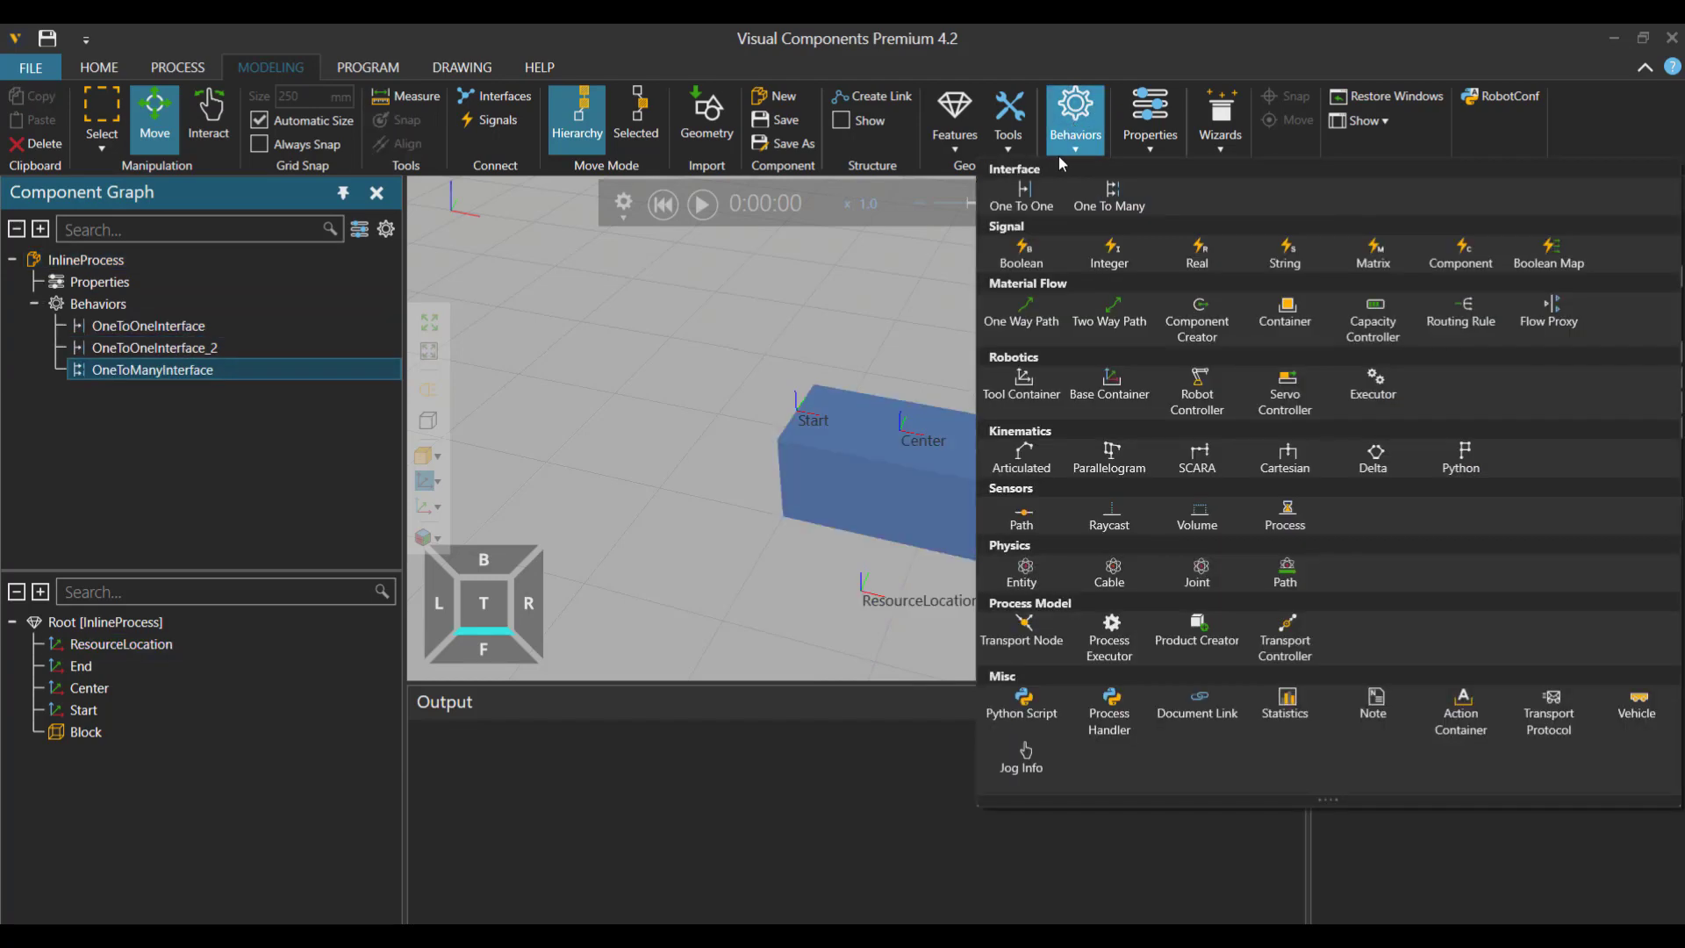
{"action": "left_click", "coordinate": [1022, 299]}
{"action": "left_click", "coordinate": [1065, 142]}
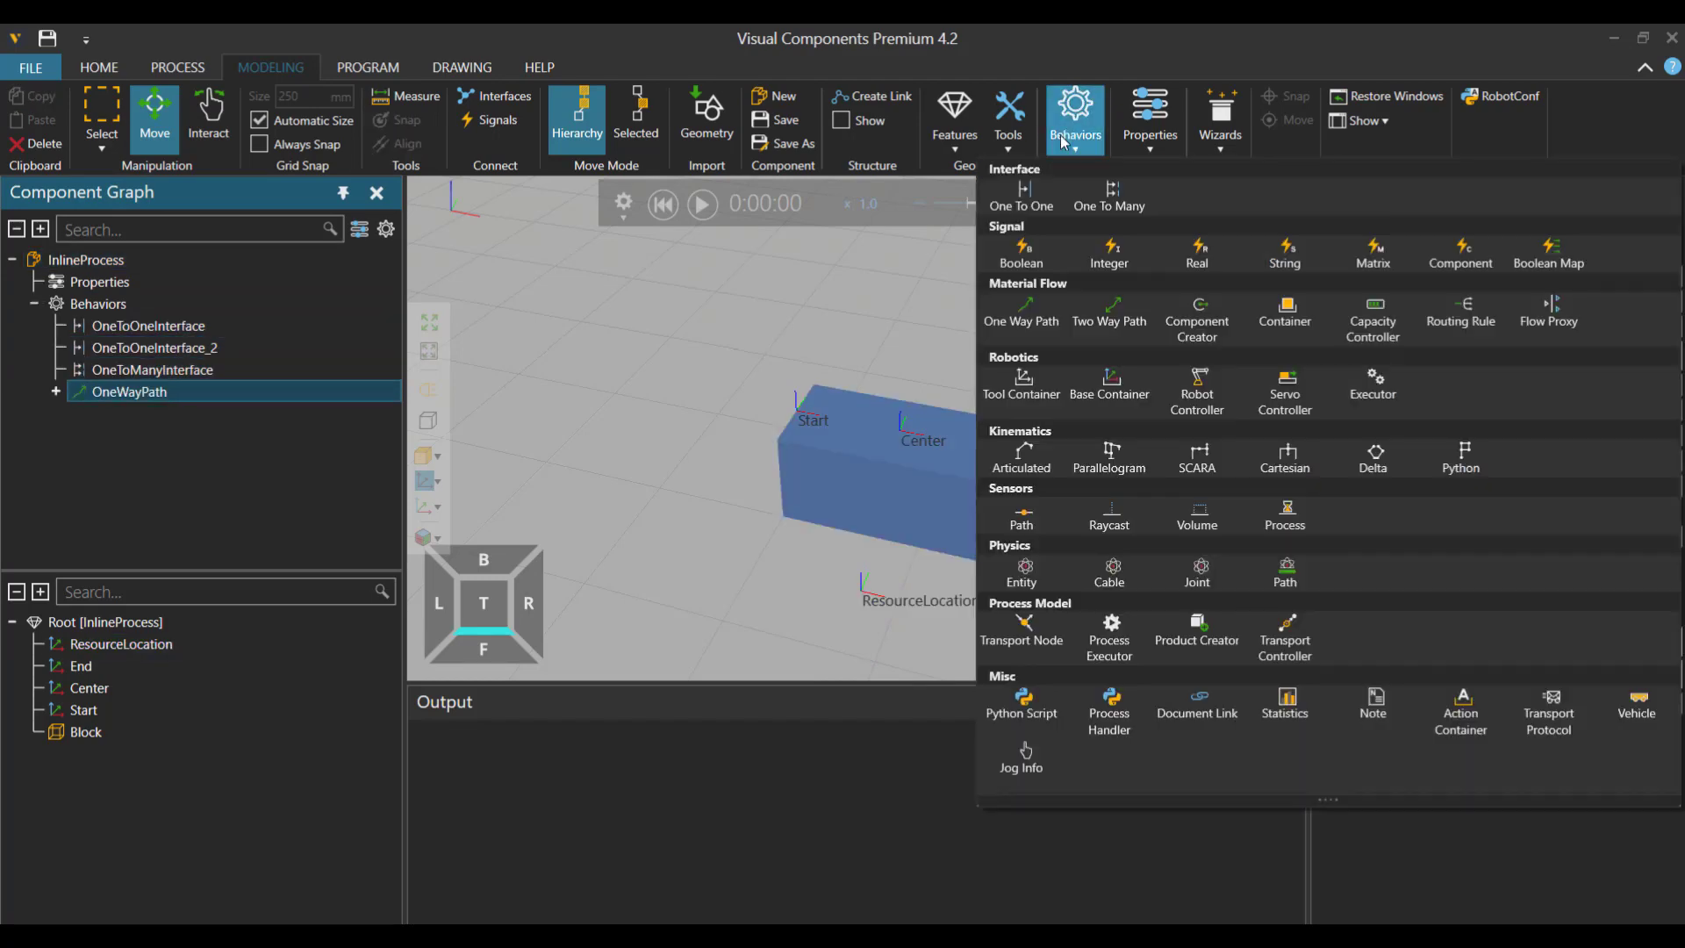
{"action": "left_click", "coordinate": [1021, 303]}
Rename the interfaces InInterface, OutInterface and SensorInterface.
{"action": "left_click", "coordinate": [136, 326]}
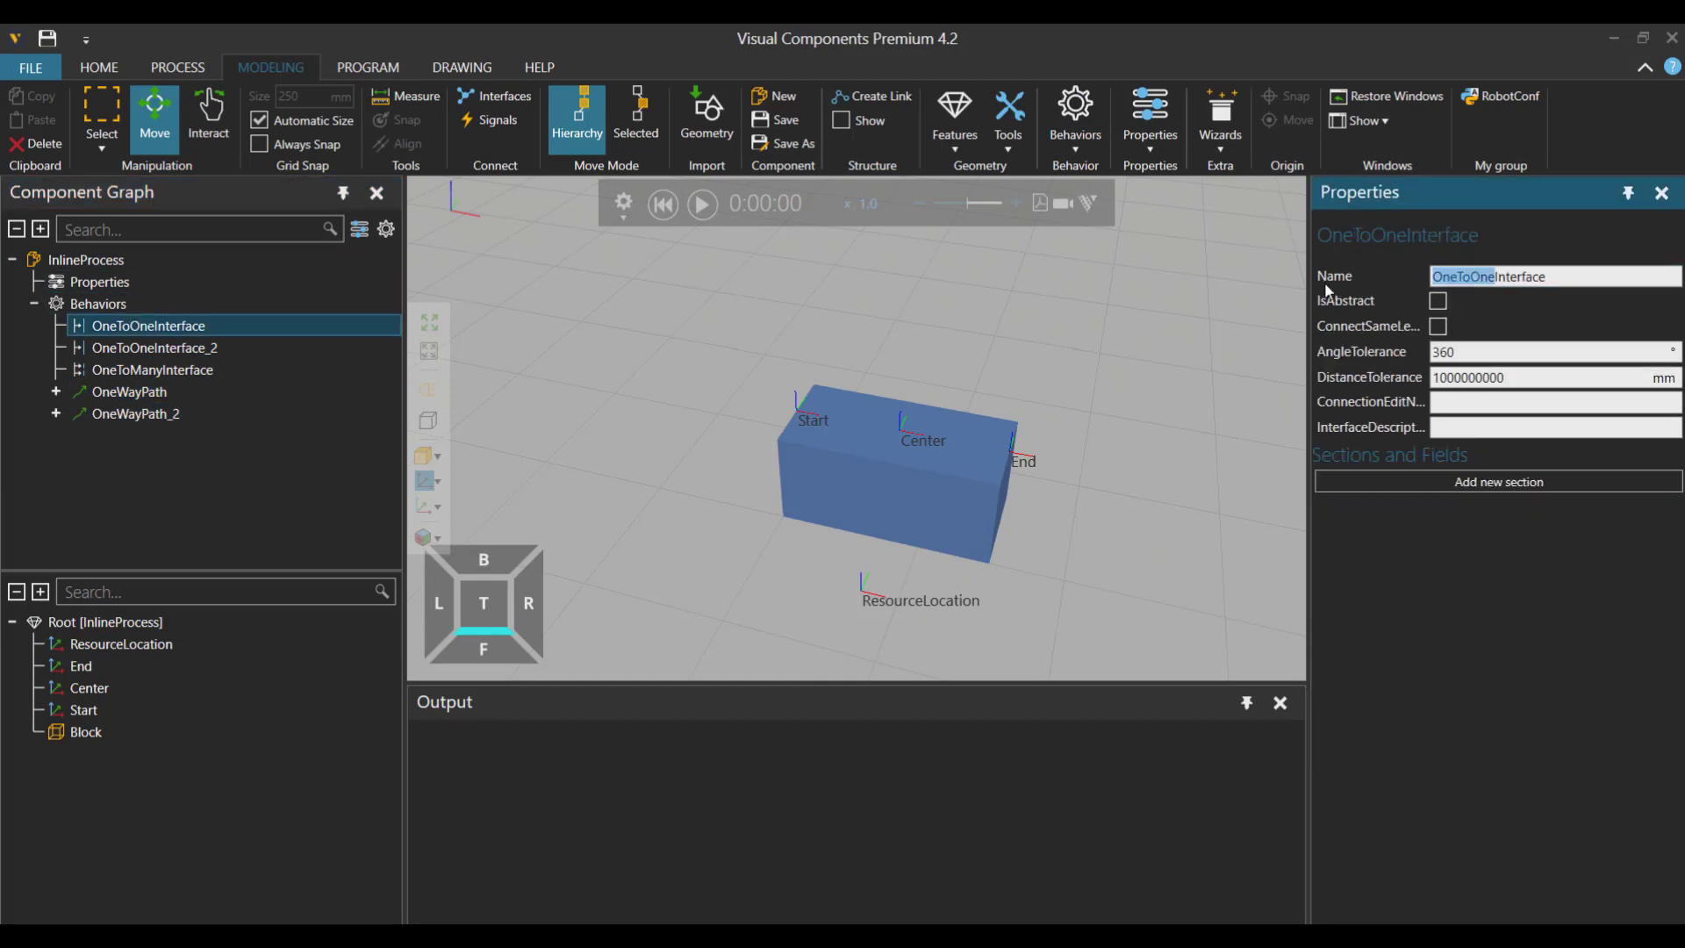
{"action": "type", "text": "In"}
{"action": "left_click", "coordinate": [299, 347]}
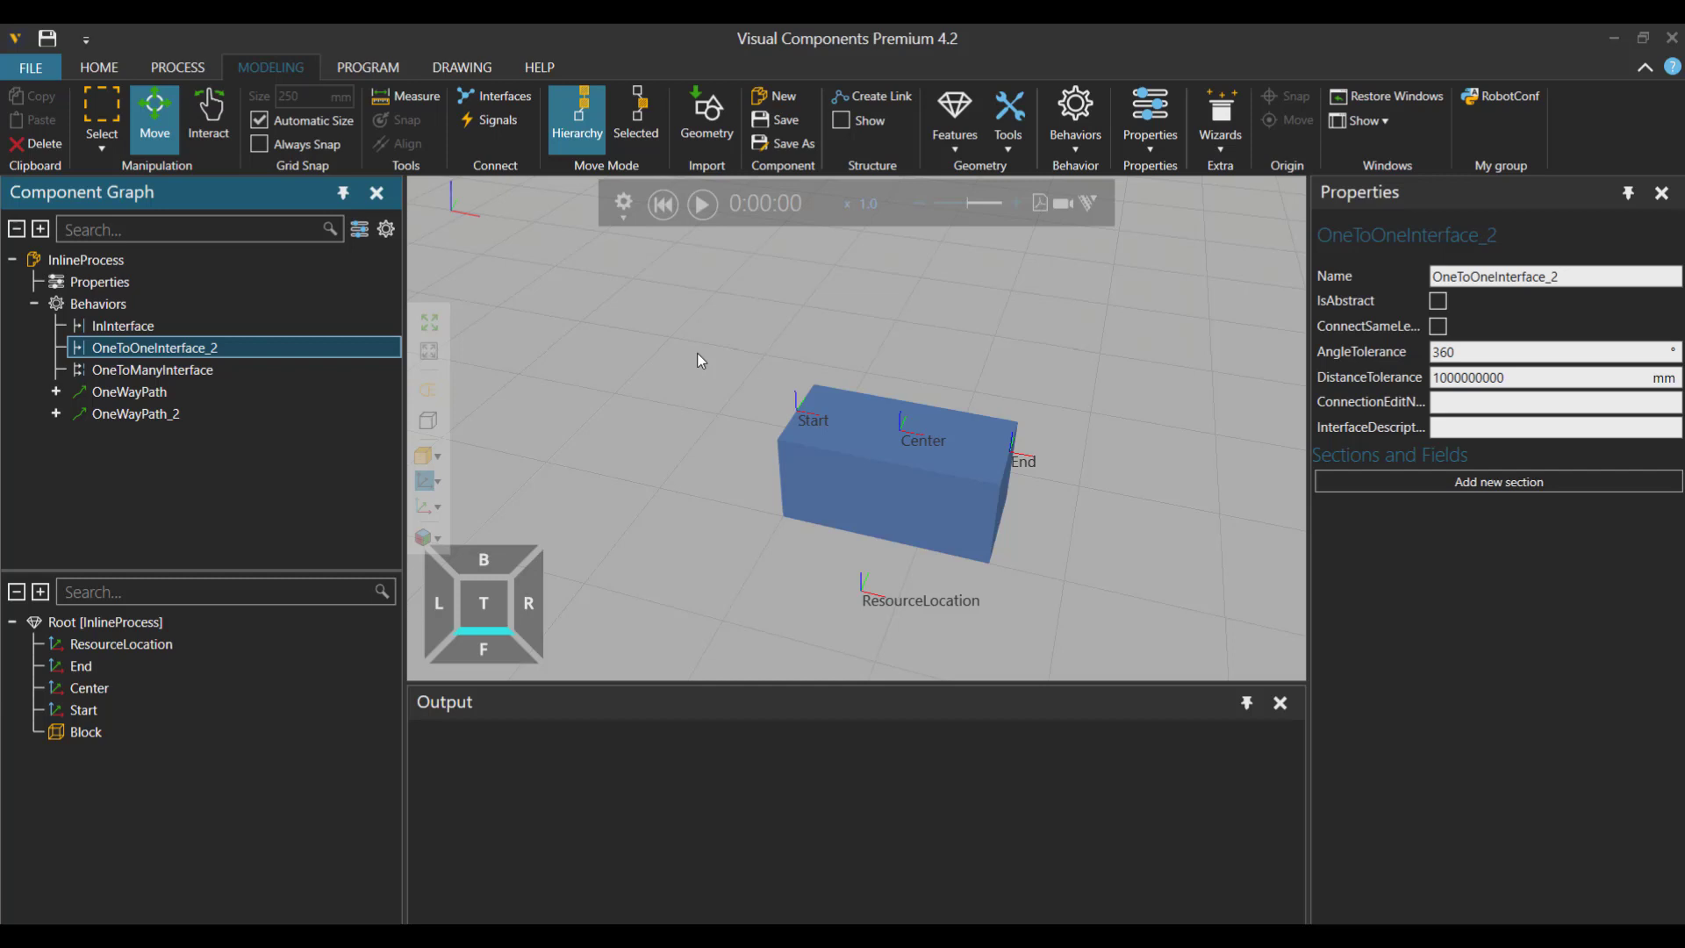
{"action": "left_click_drag", "start_coordinate": [1495, 280], "coordinate": [1452, 279]}
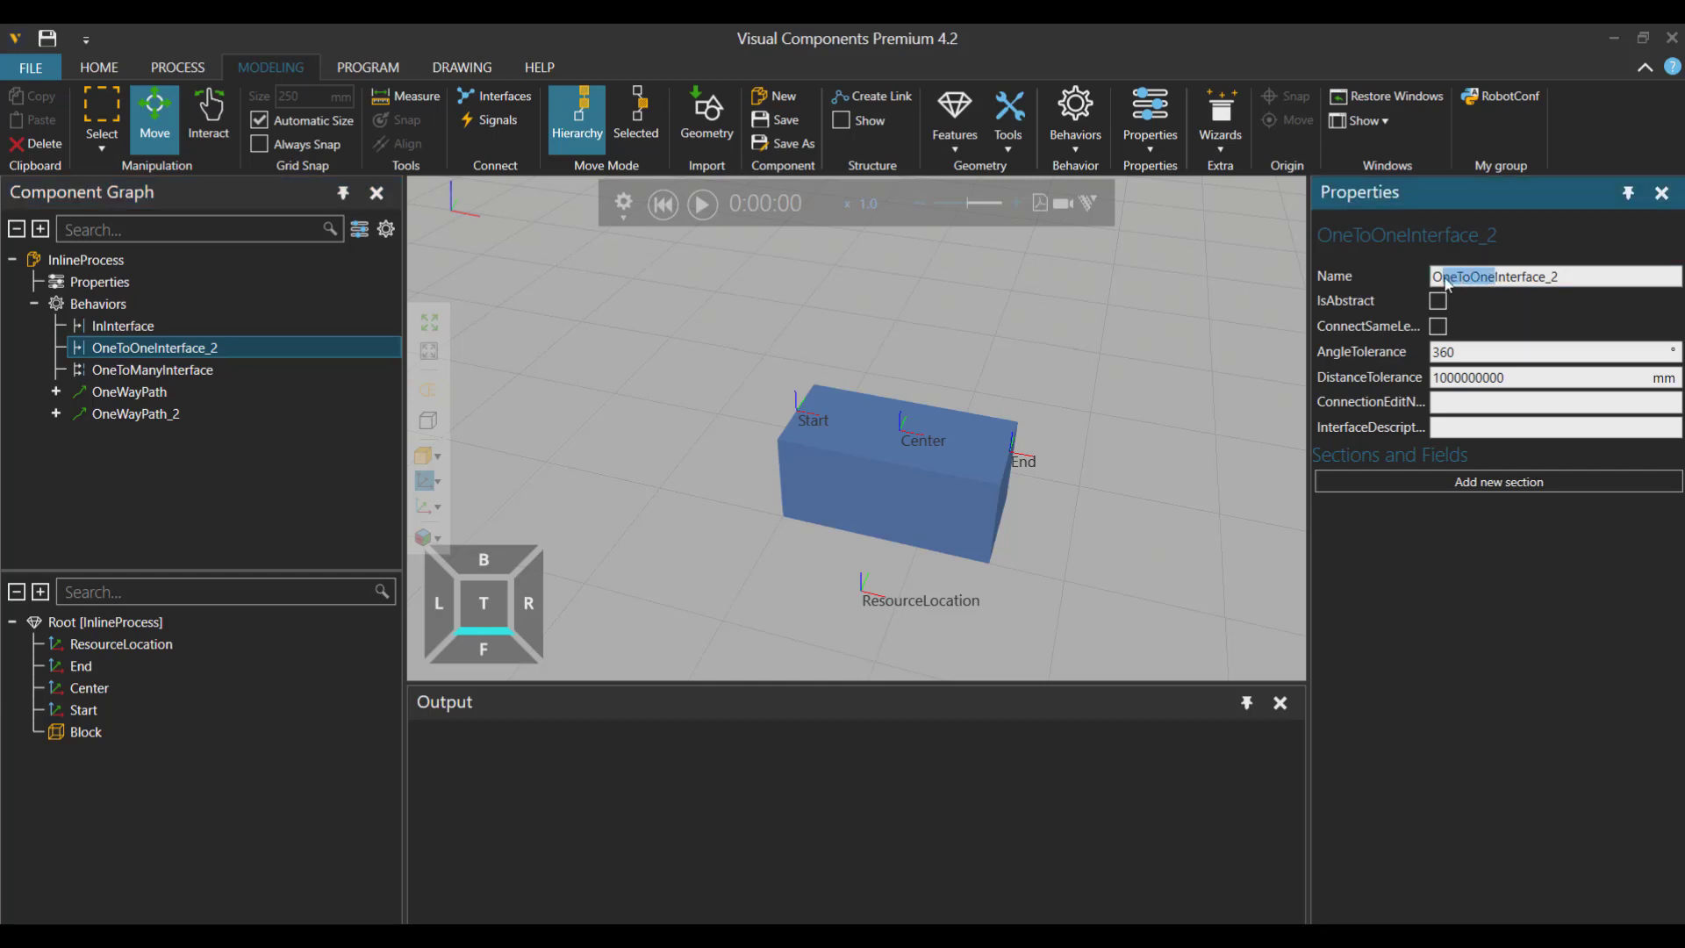
{"action": "type", "text": "ut"}
{"action": "left_click_drag", "start_coordinate": [1516, 275], "coordinate": [1502, 279]}
{"action": "key", "text": "BackSpace"}
{"action": "left_click", "coordinate": [307, 370]}
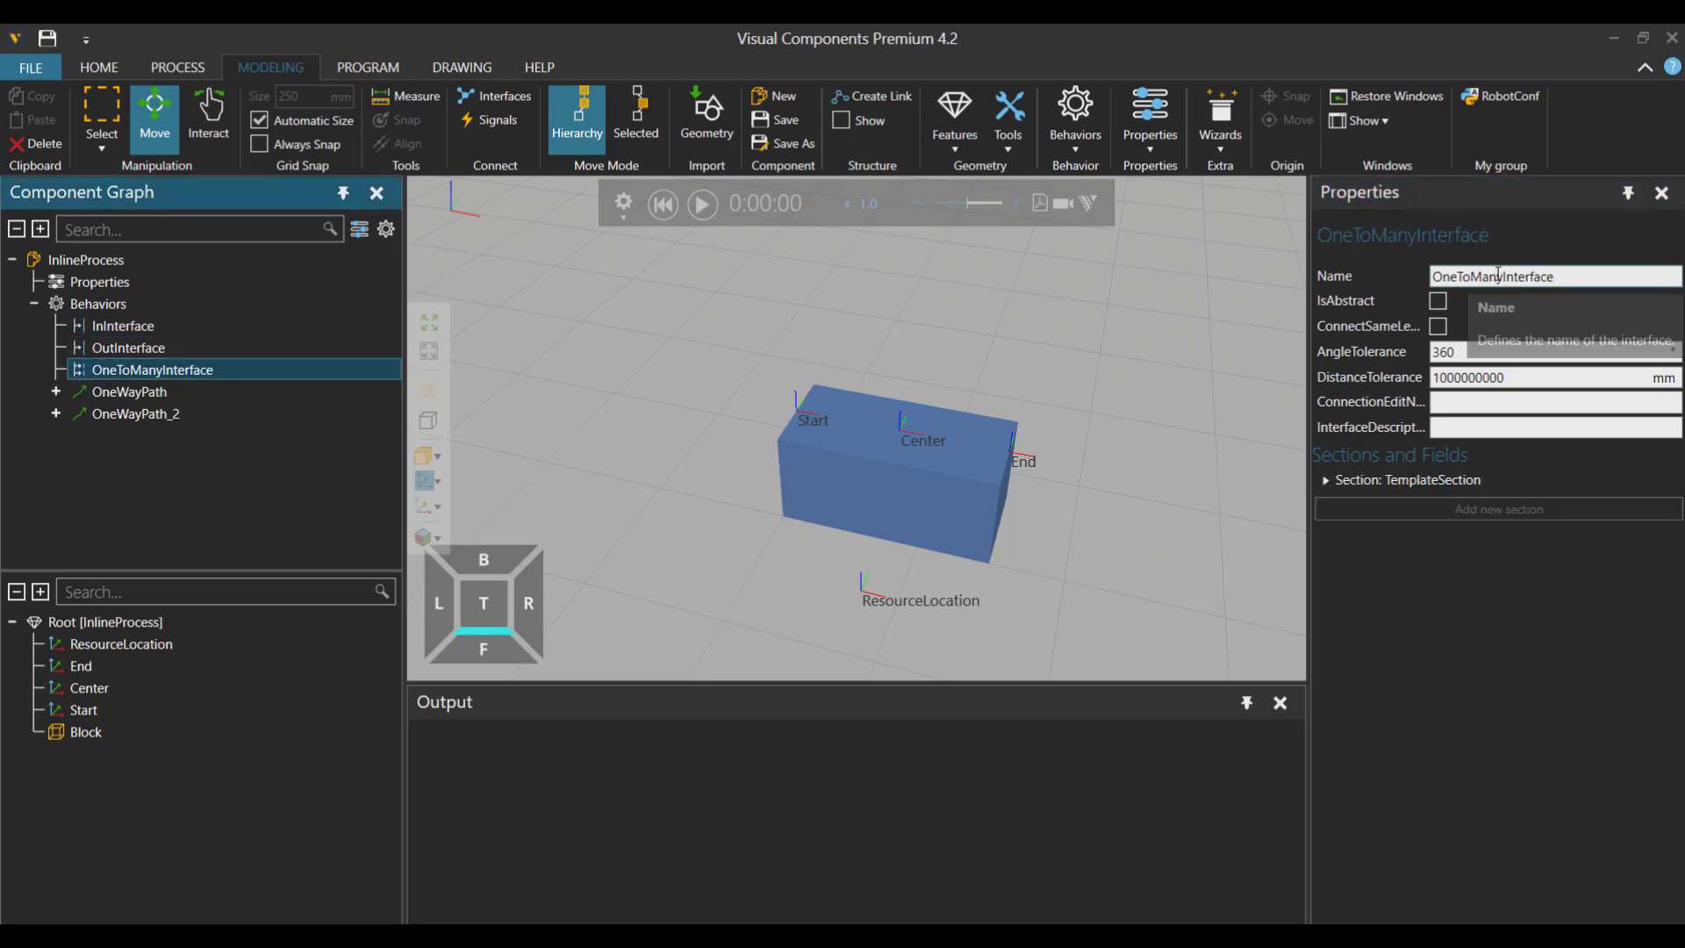
{"action": "left_click_drag", "start_coordinate": [1499, 273], "coordinate": [1362, 274]}
{"action": "type", "text": "Sensor"}
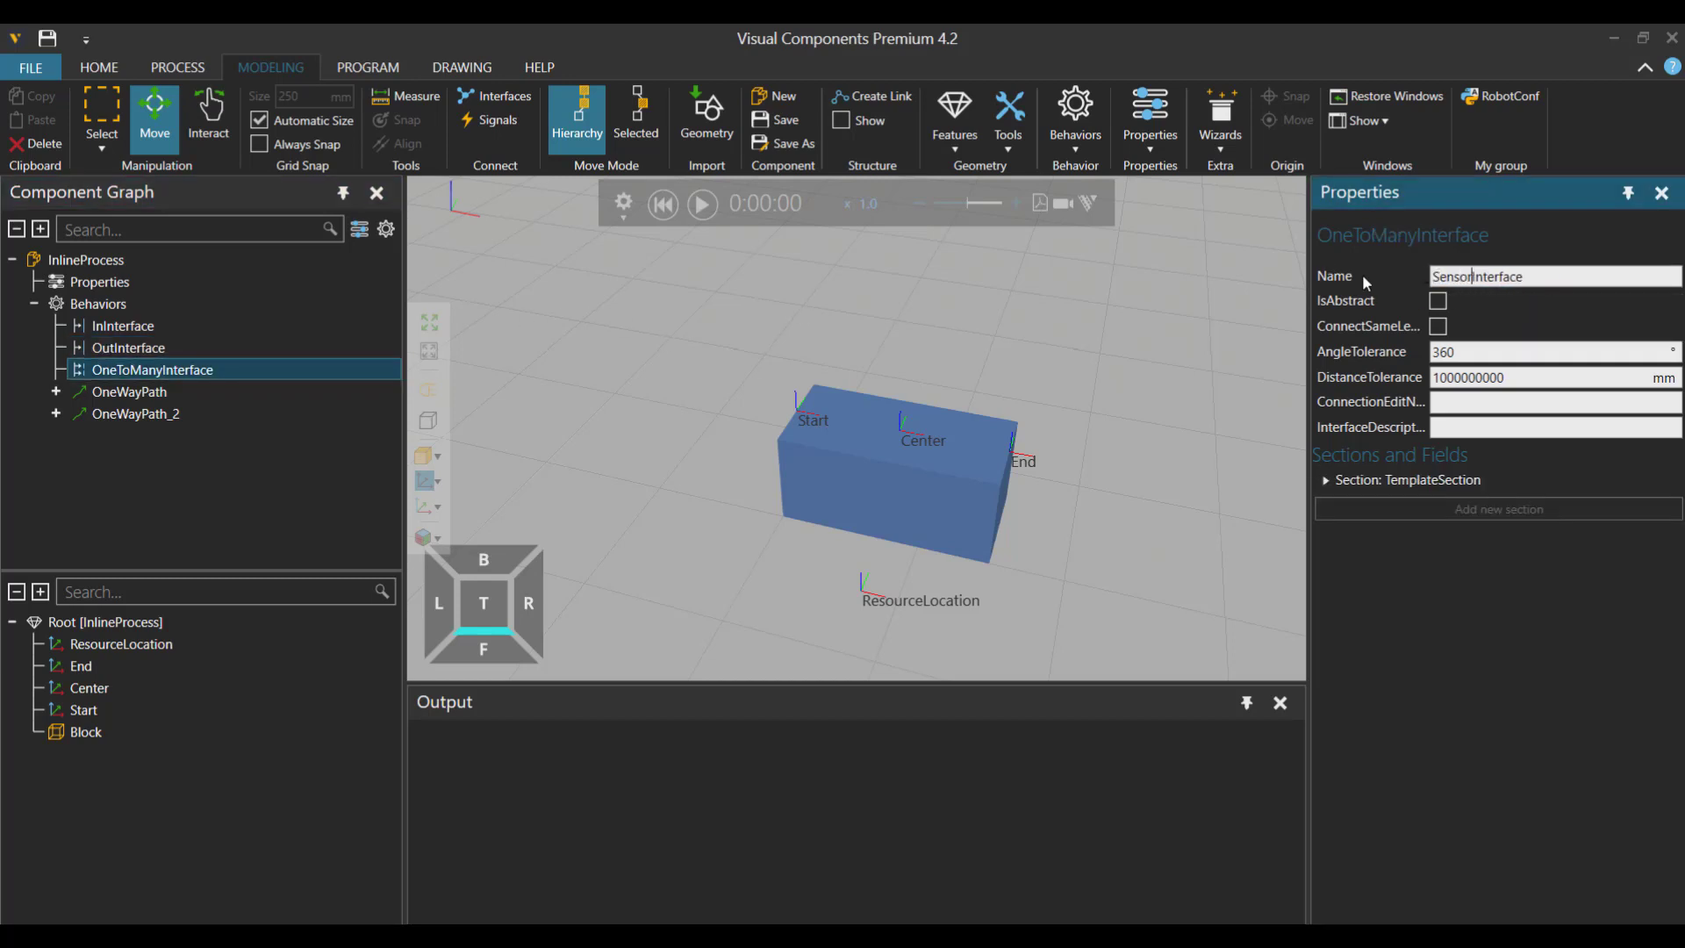
Rename OneWayPath to PathIn__HIDE__ and copy the __HIDE__ suffix.
{"action": "left_click", "coordinate": [132, 392]}
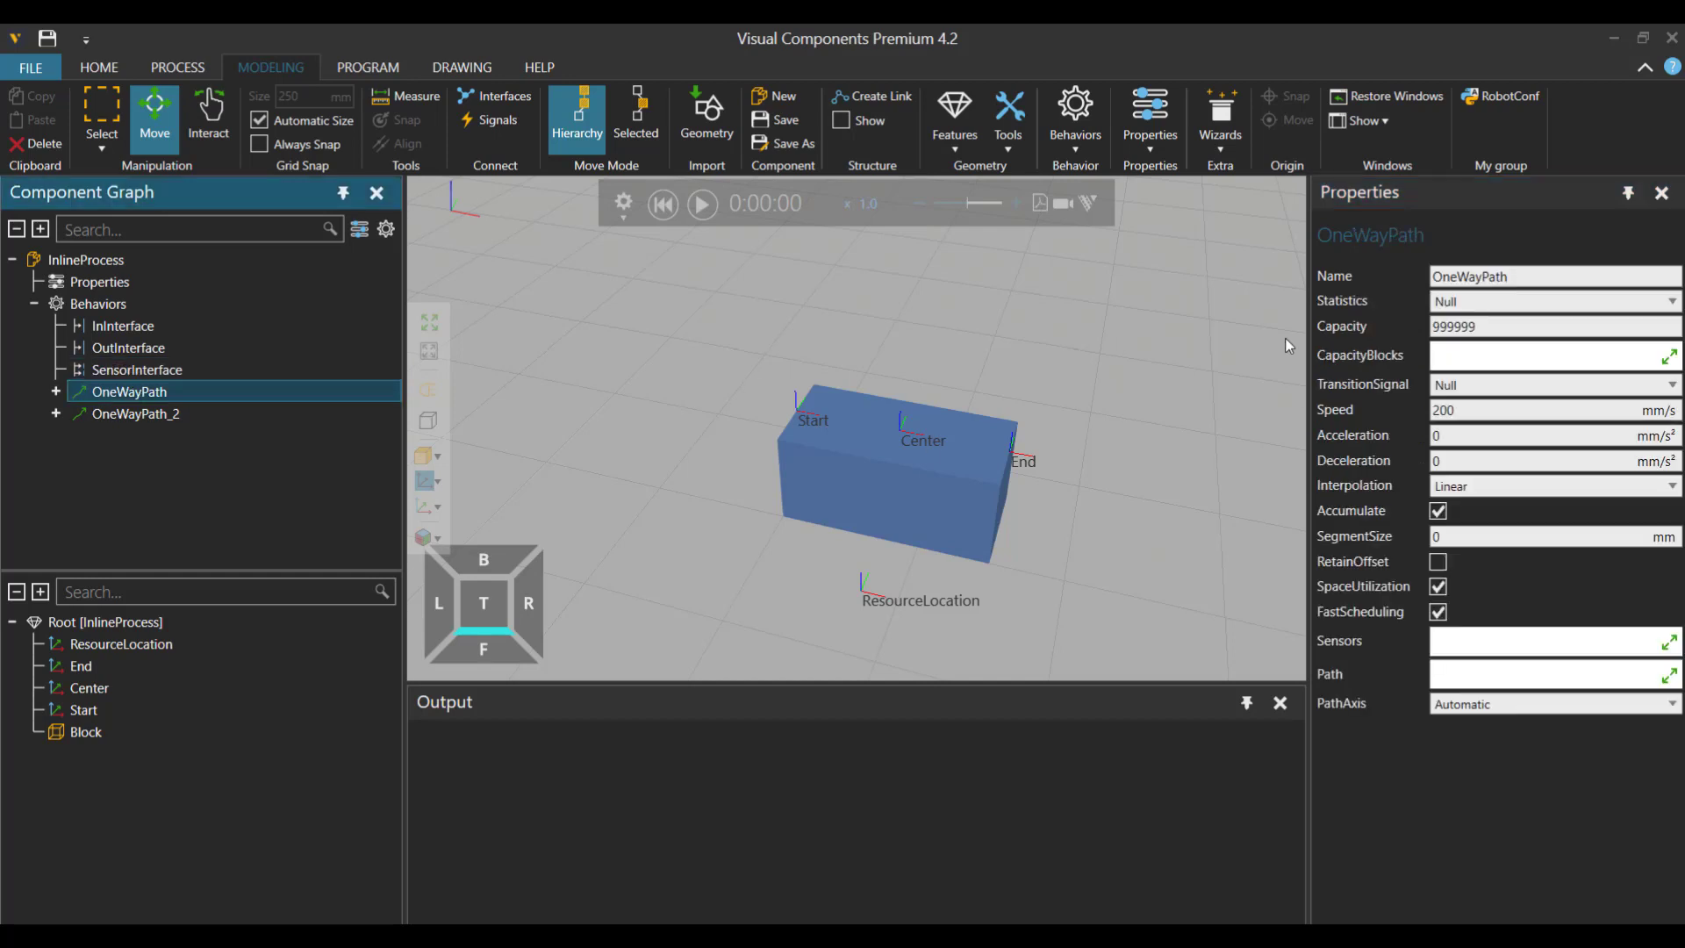
{"action": "left_click_drag", "start_coordinate": [1478, 276], "coordinate": [1350, 275]}
{"action": "key", "text": "BackSpace"}
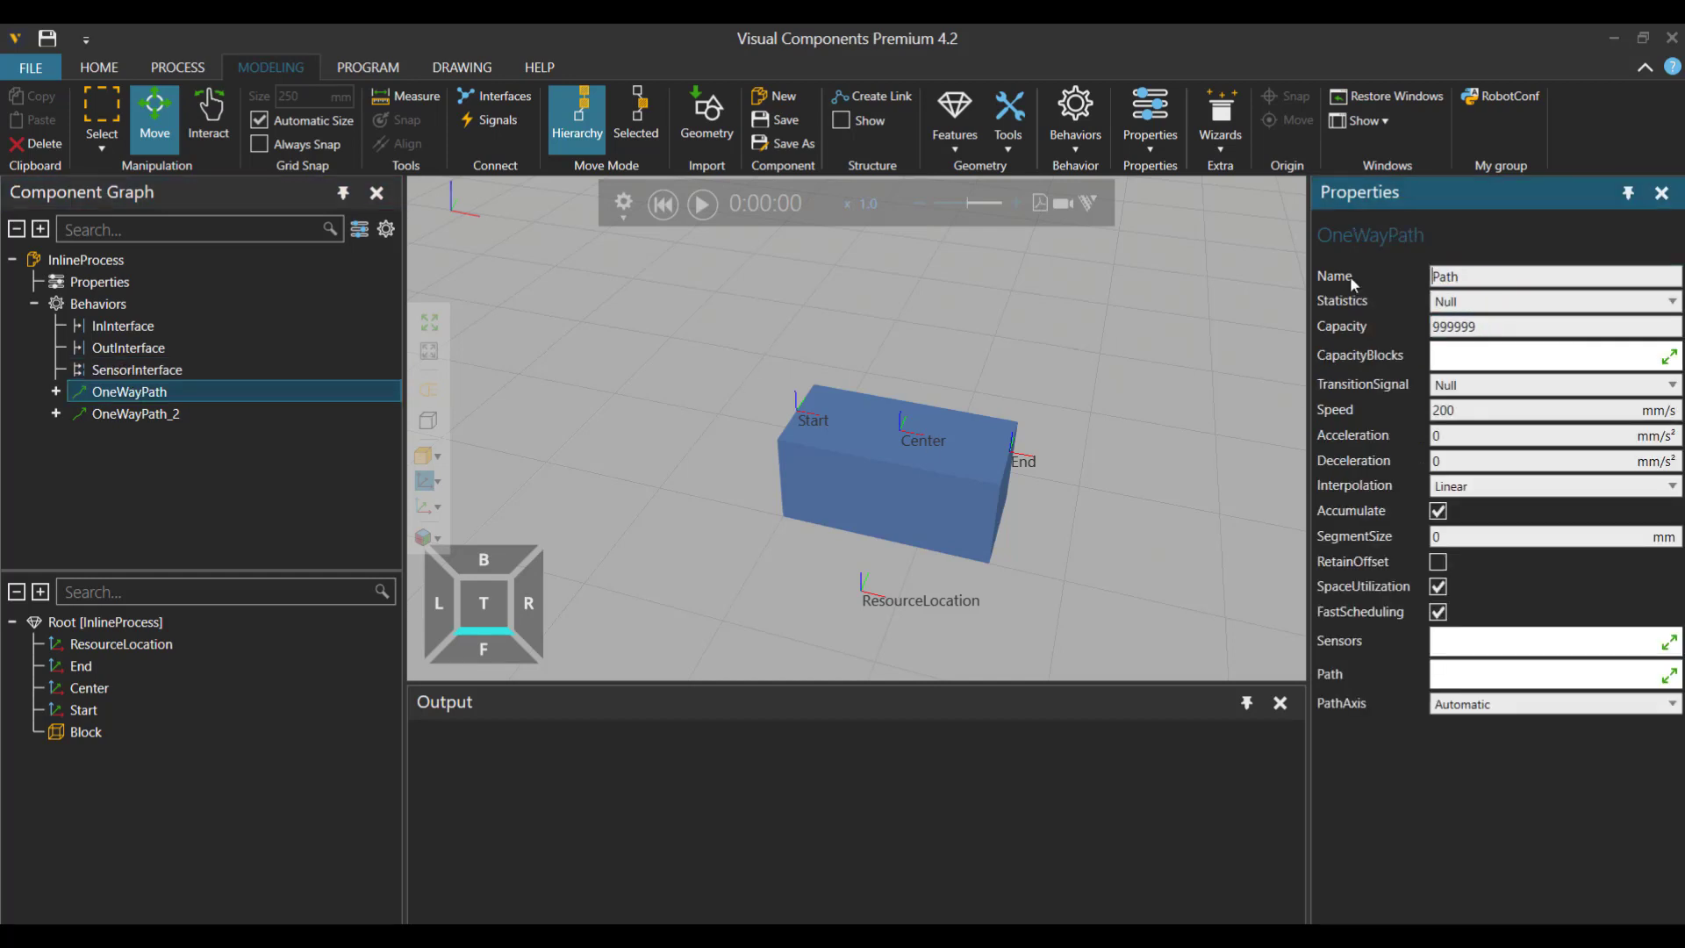
{"action": "left_click", "coordinate": [1488, 274]}
{"action": "type", "text": "In__HIDE__"}
{"action": "key", "text": "Return"}
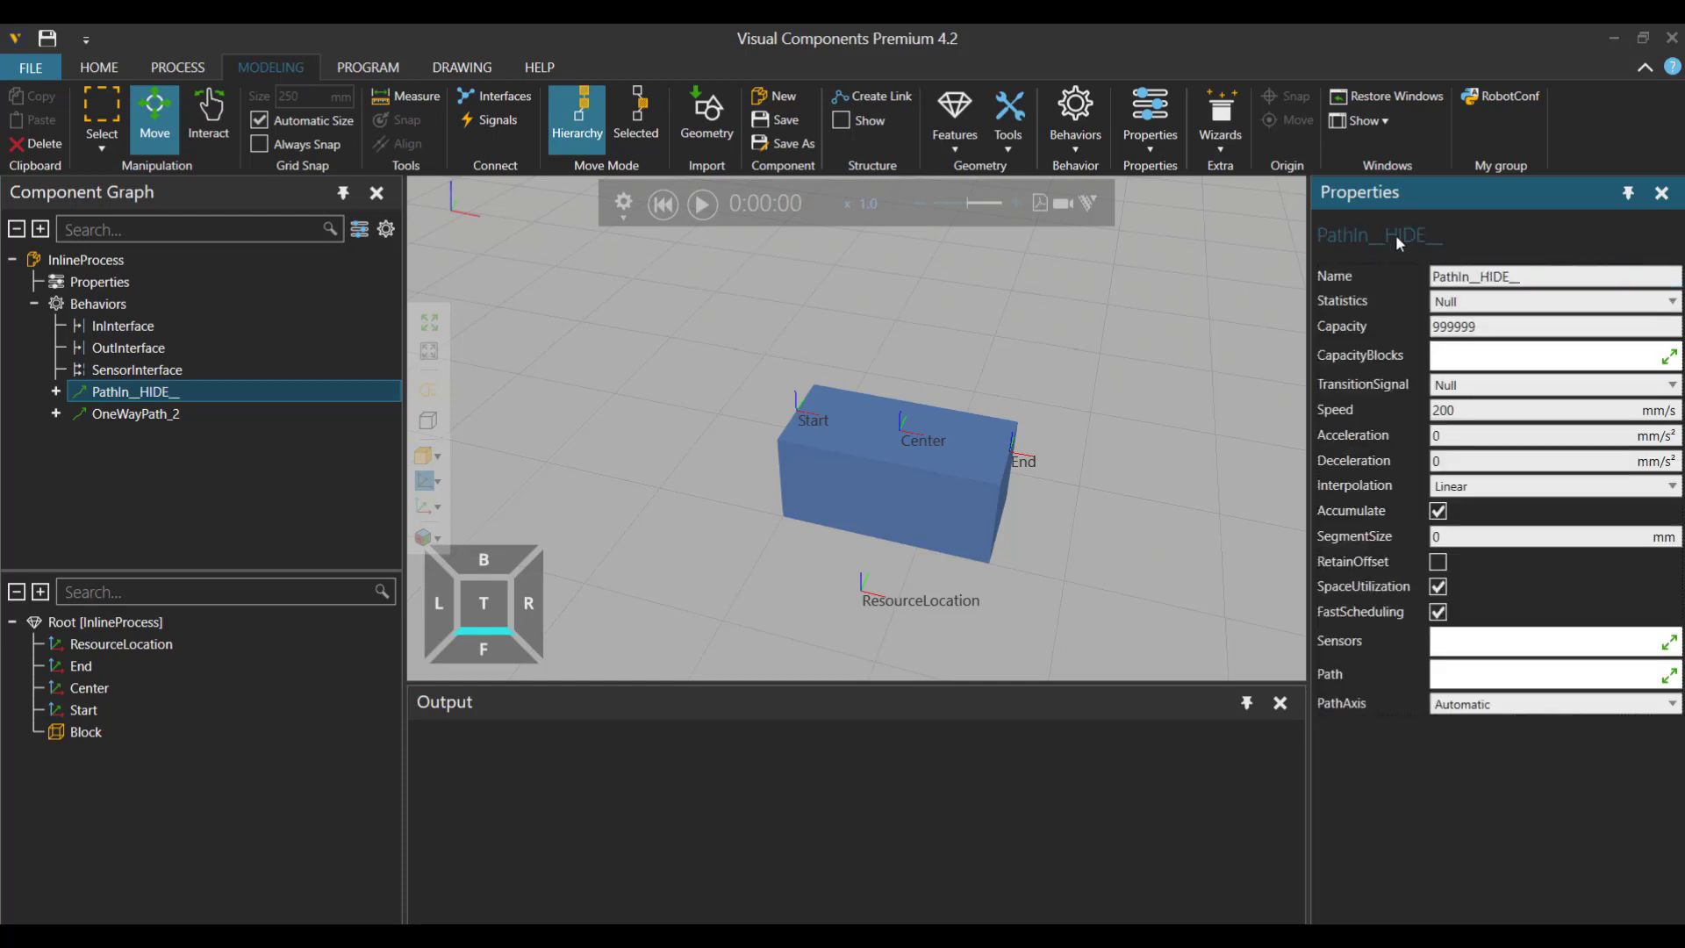
{"action": "left_click_drag", "start_coordinate": [1517, 276], "coordinate": [1471, 278]}
{"action": "right_click", "coordinate": [1481, 279]}
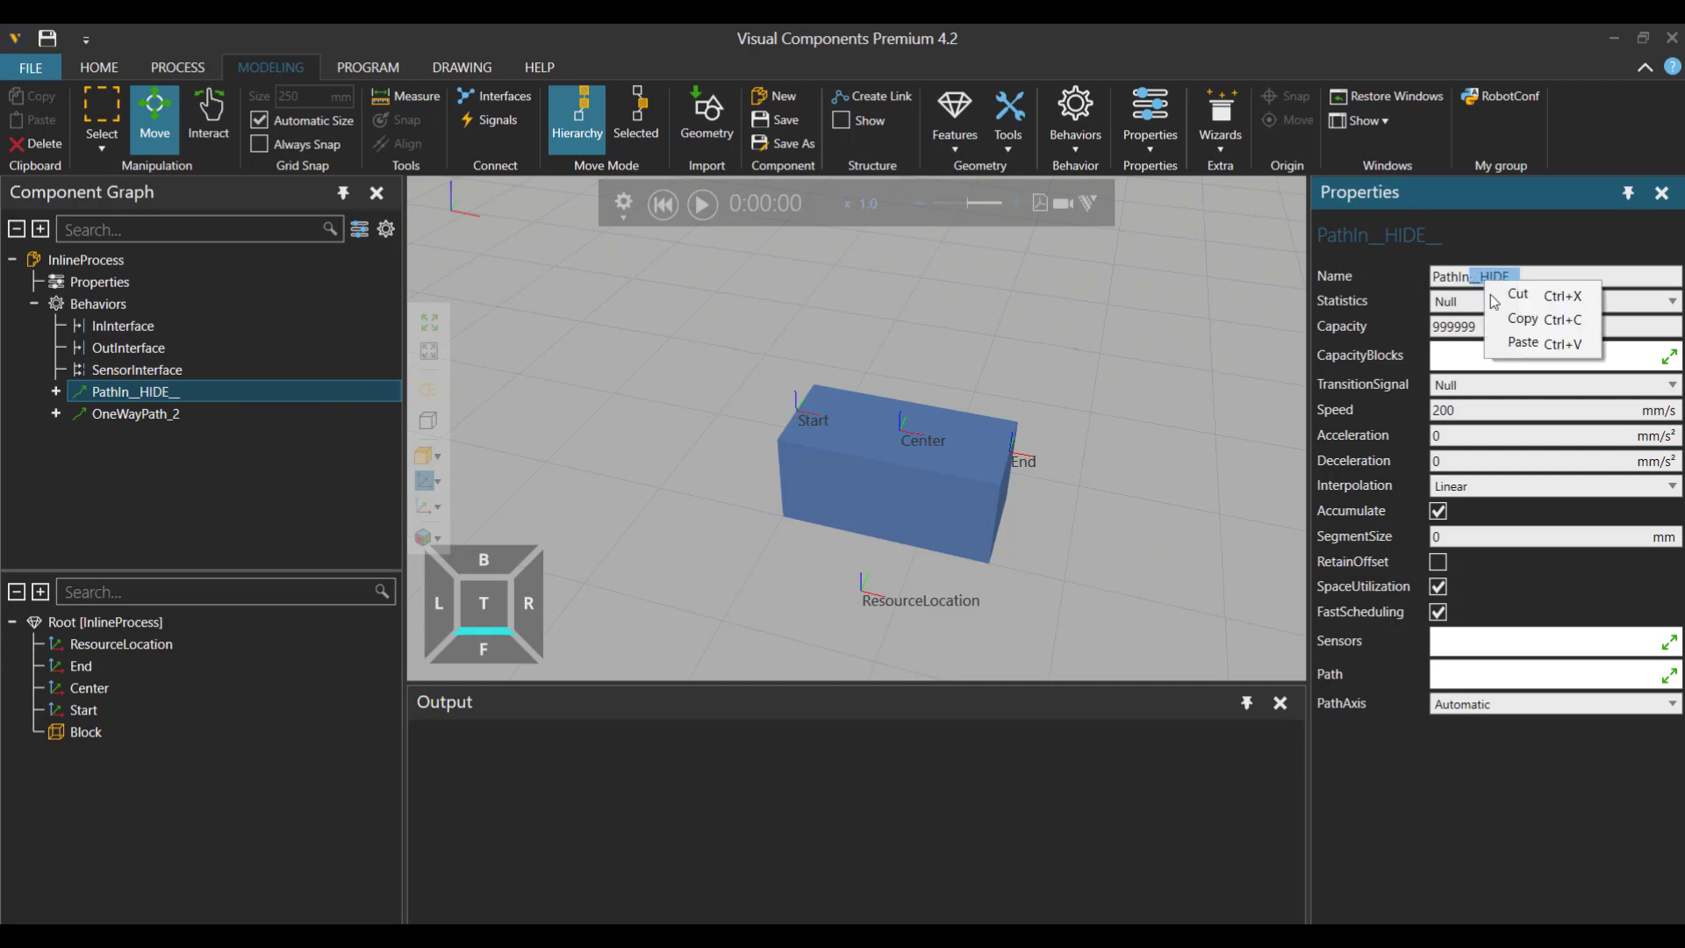
{"action": "left_click", "coordinate": [1509, 312]}
Rename OneWayPath_2 to PathOut__HIDE__.
{"action": "left_click", "coordinate": [208, 411]}
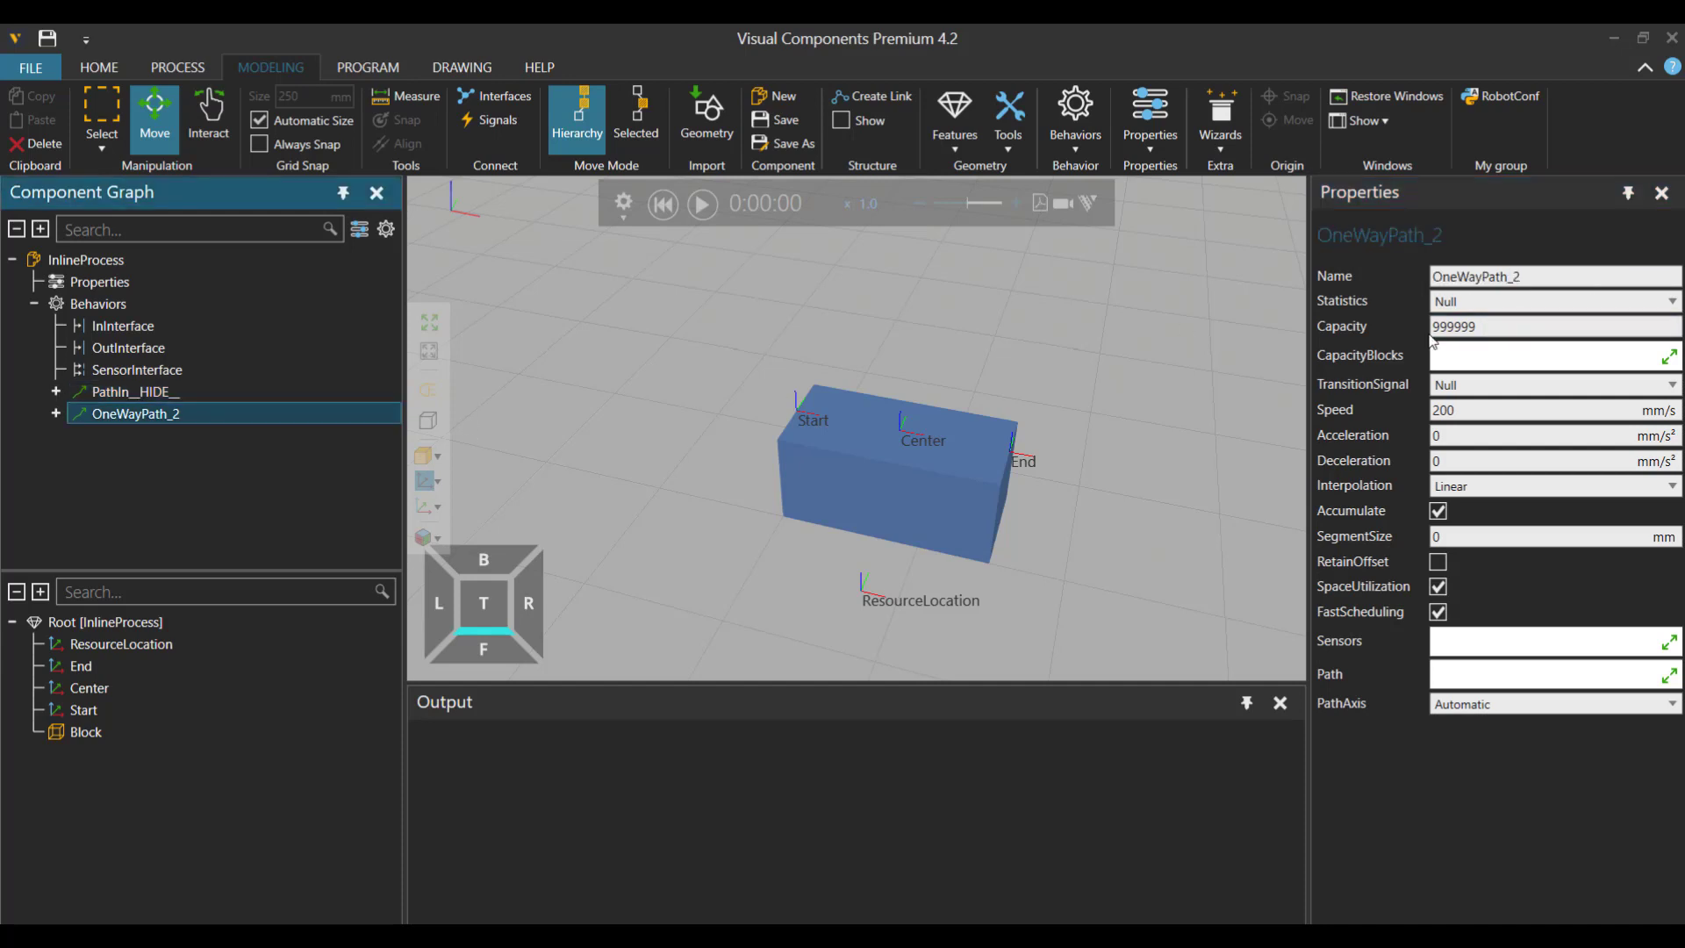
{"action": "mouse_move", "coordinate": [1477, 277]}
{"action": "left_mouse_down"}
{"action": "mouse_move", "coordinate": [1432, 276]}
{"action": "mouse_move", "coordinate": [1460, 279]}
{"action": "left_mouse_up"}
{"action": "key", "text": "BackSpace"}
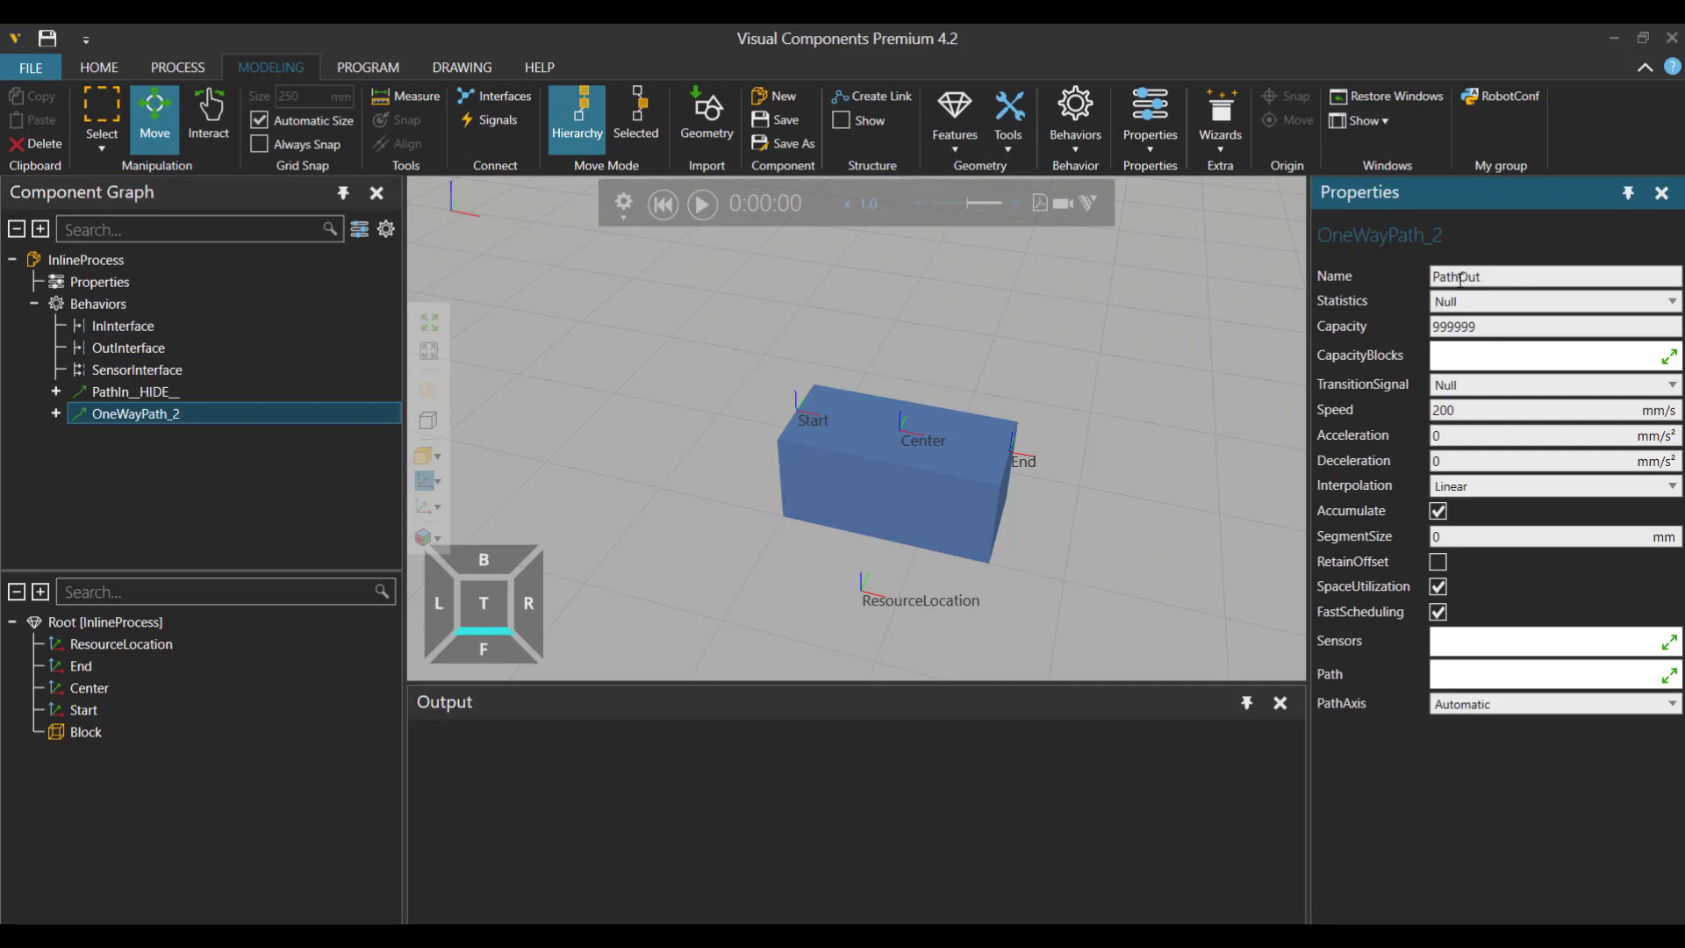
{"action": "type", "text": "Out__HIDE__"}
{"action": "key", "text": "Return"}
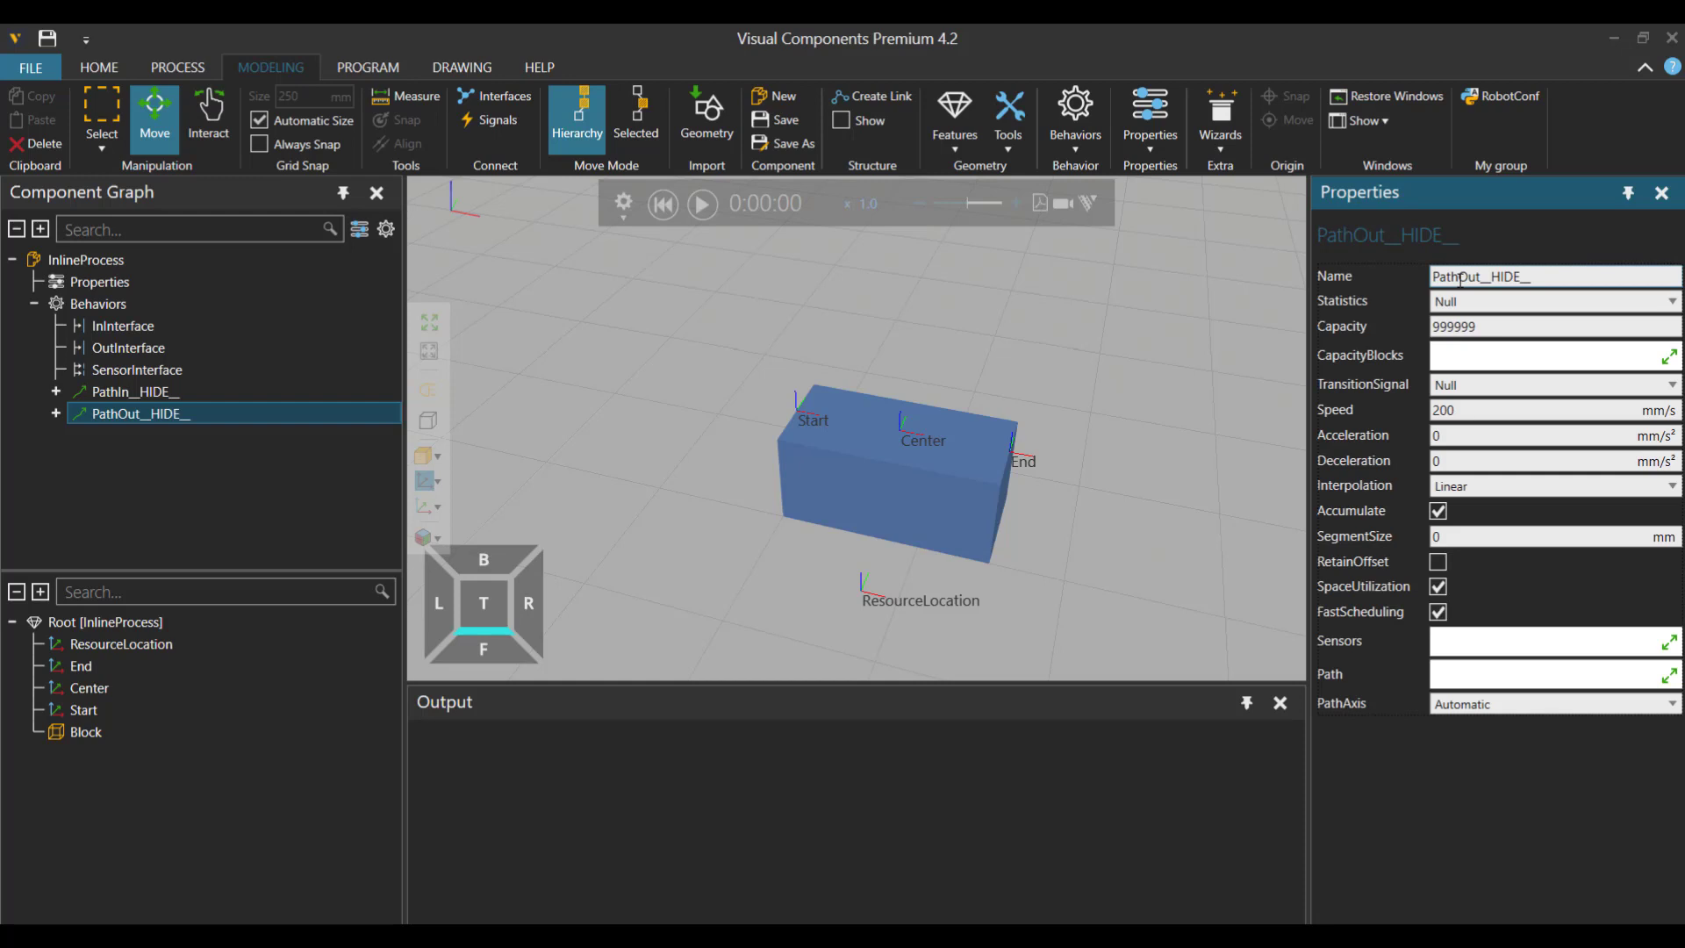
Add a new section to InInterface with its section frame set to Start.
{"action": "left_click", "coordinate": [177, 325]}
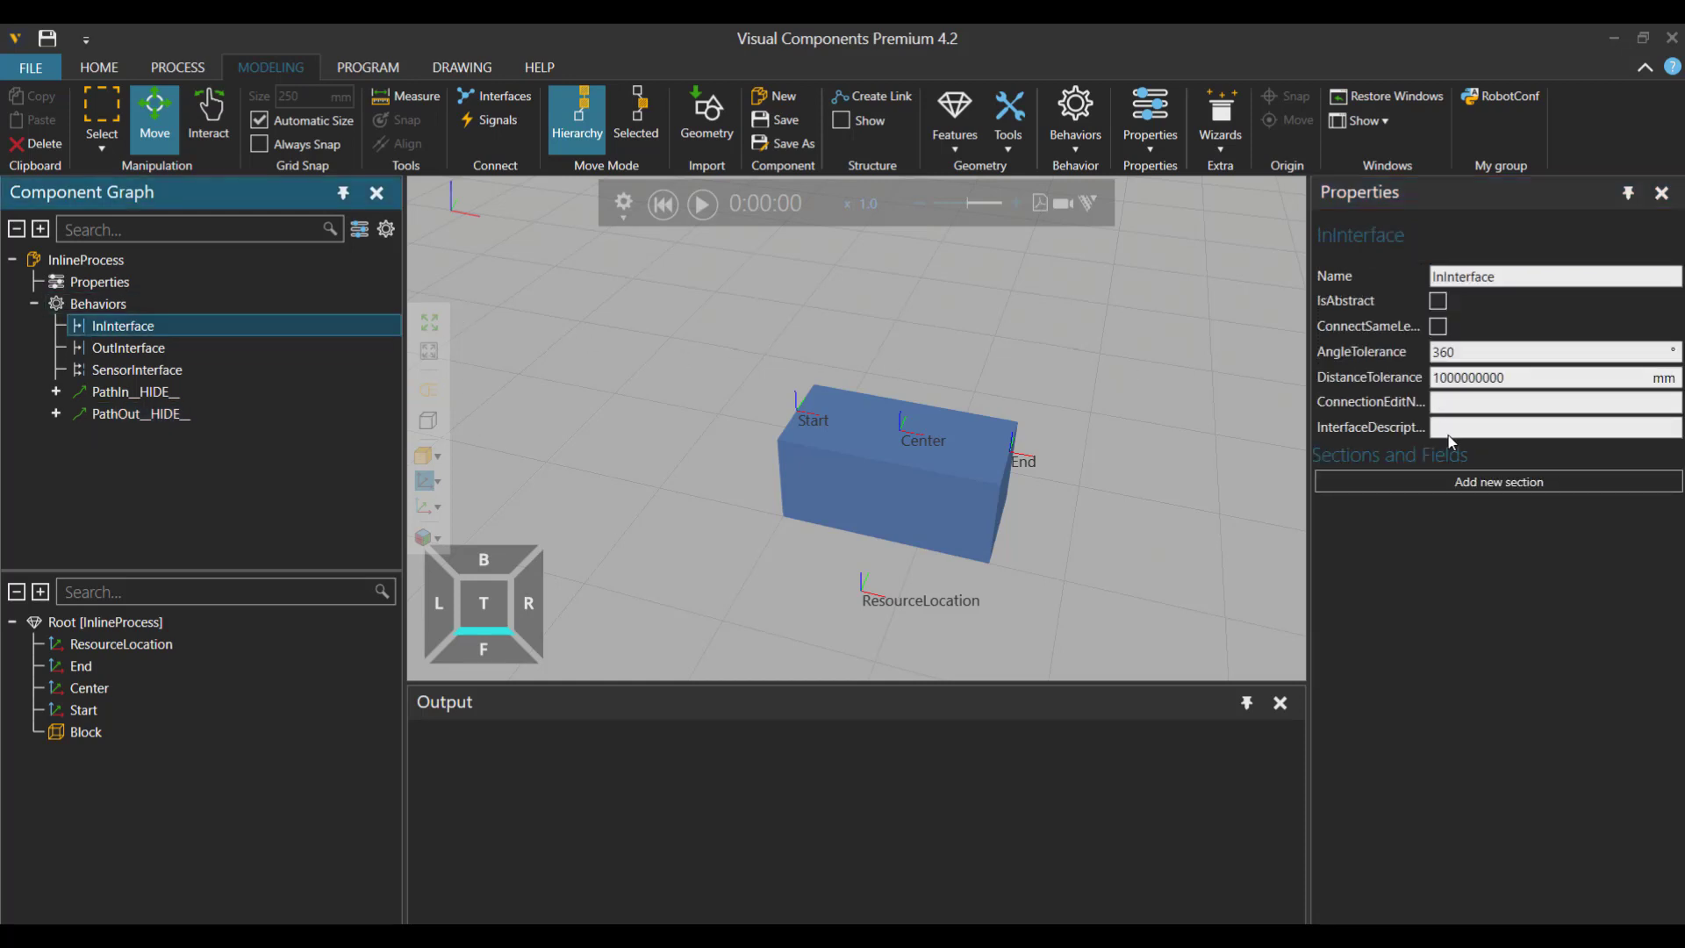
{"action": "left_click", "coordinate": [1498, 483]}
{"action": "left_click", "coordinate": [1496, 525]}
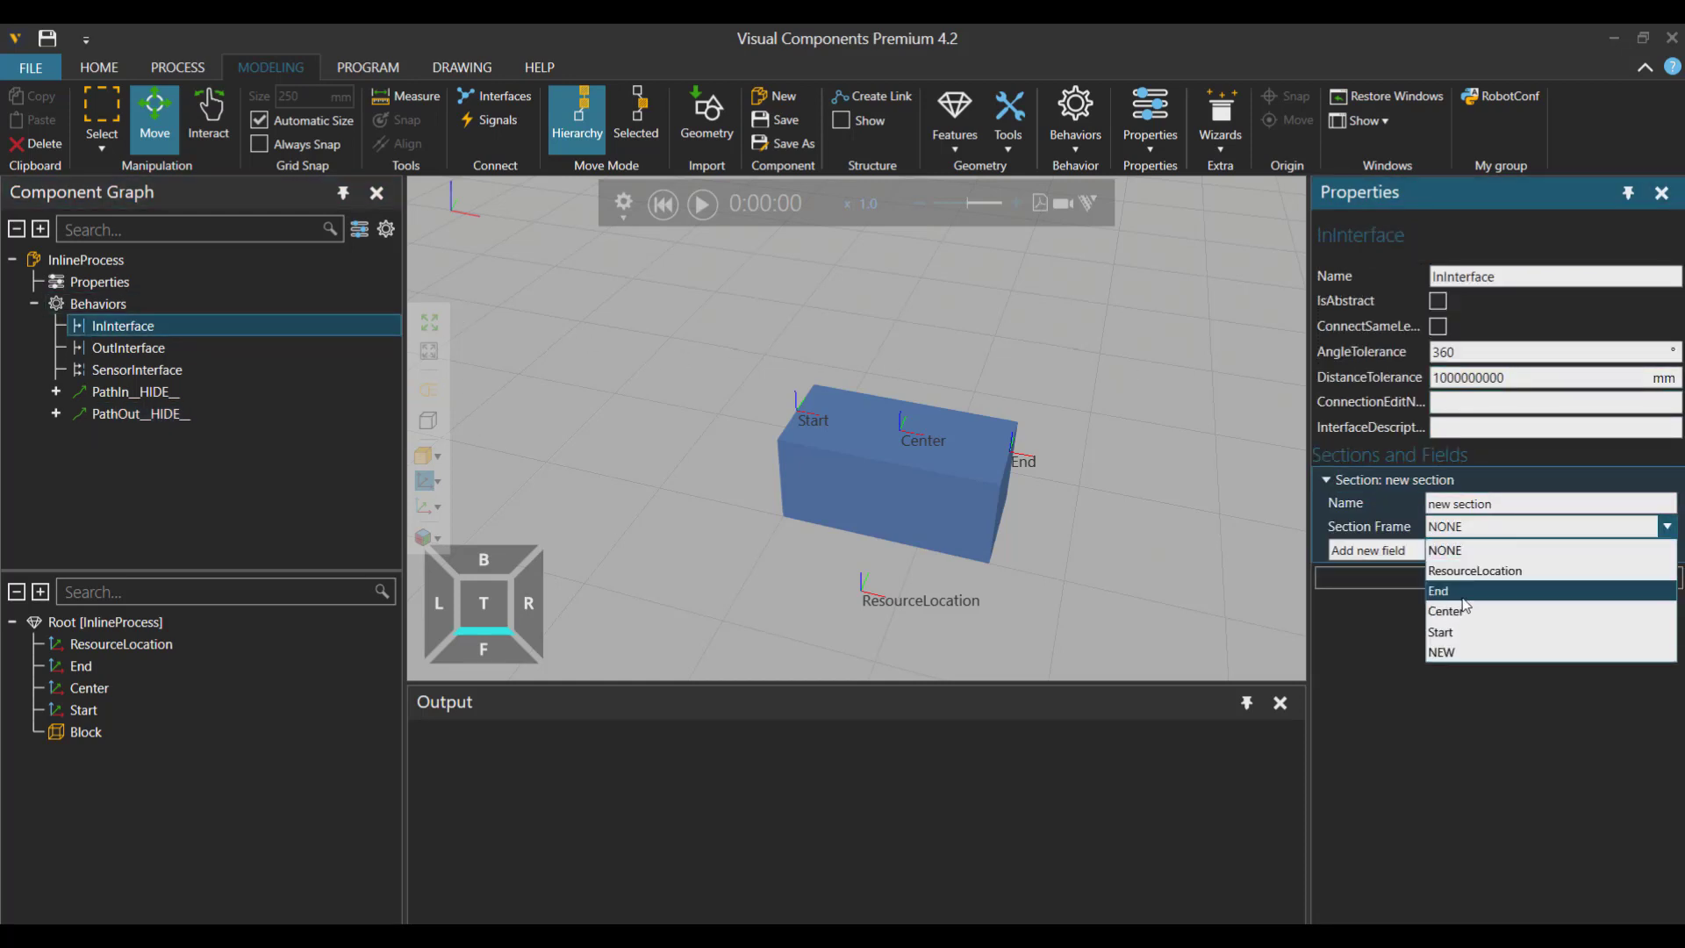
{"action": "left_click", "coordinate": [1455, 632]}
Add a Flow field named FlowIn to the section with container PathIn__HIDE__.
{"action": "left_click", "coordinate": [1386, 550]}
{"action": "left_click", "coordinate": [1396, 626]}
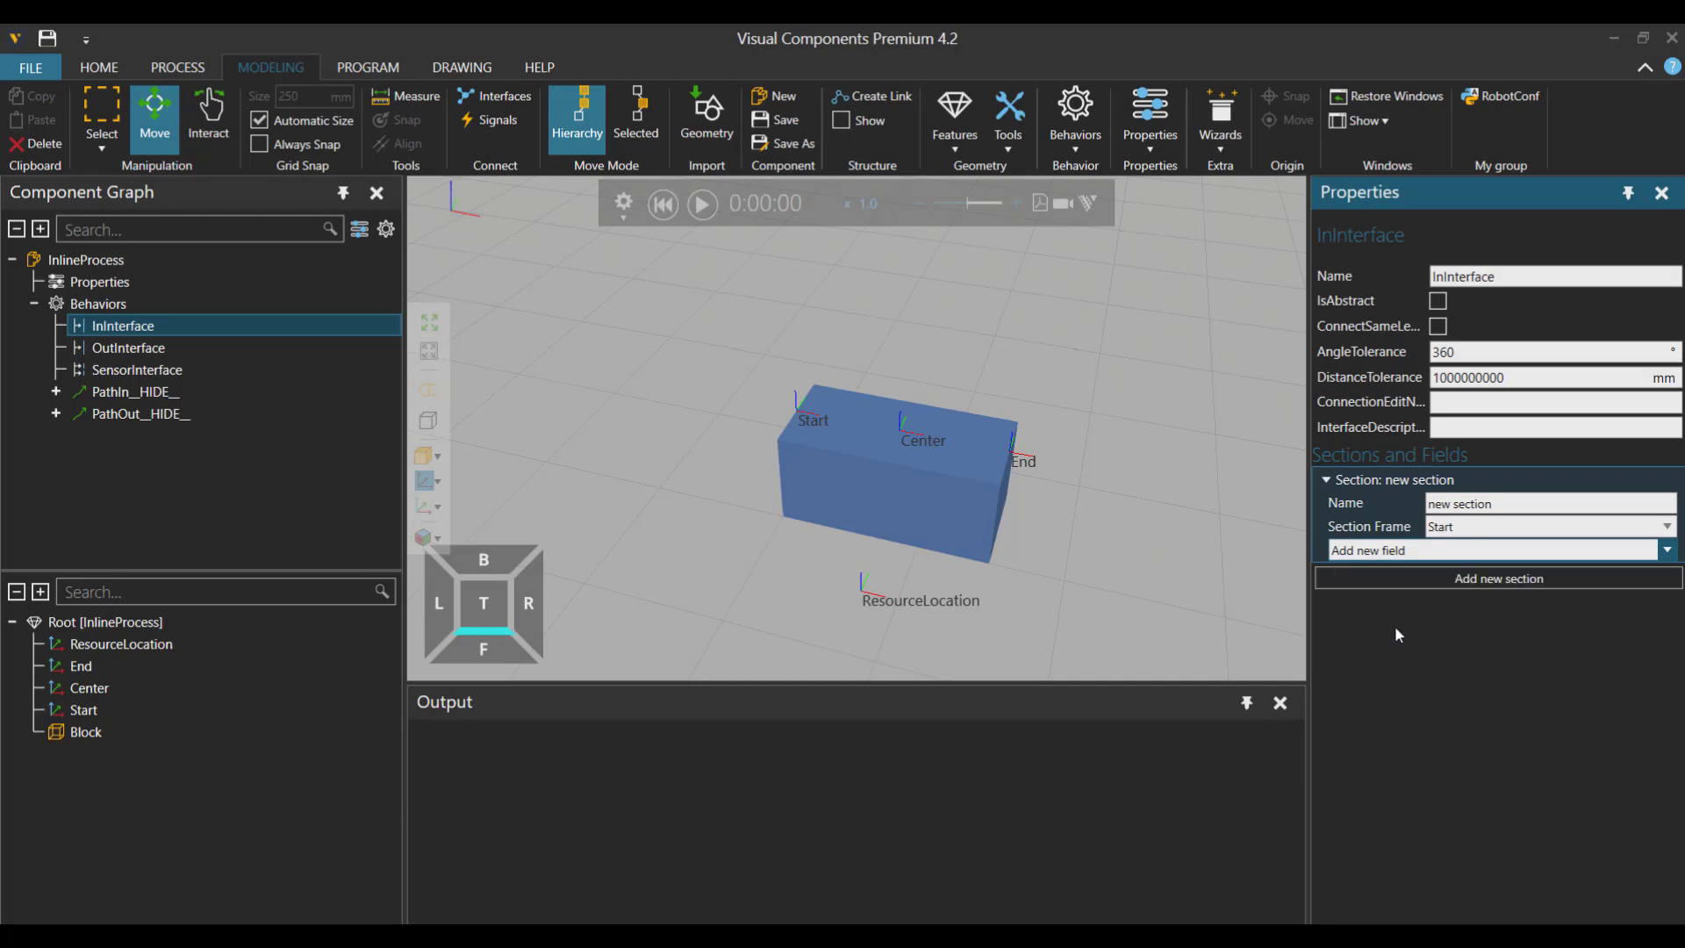
{"action": "triple_click", "coordinate": [1532, 577]}
{"action": "type", "text": "Fl"}
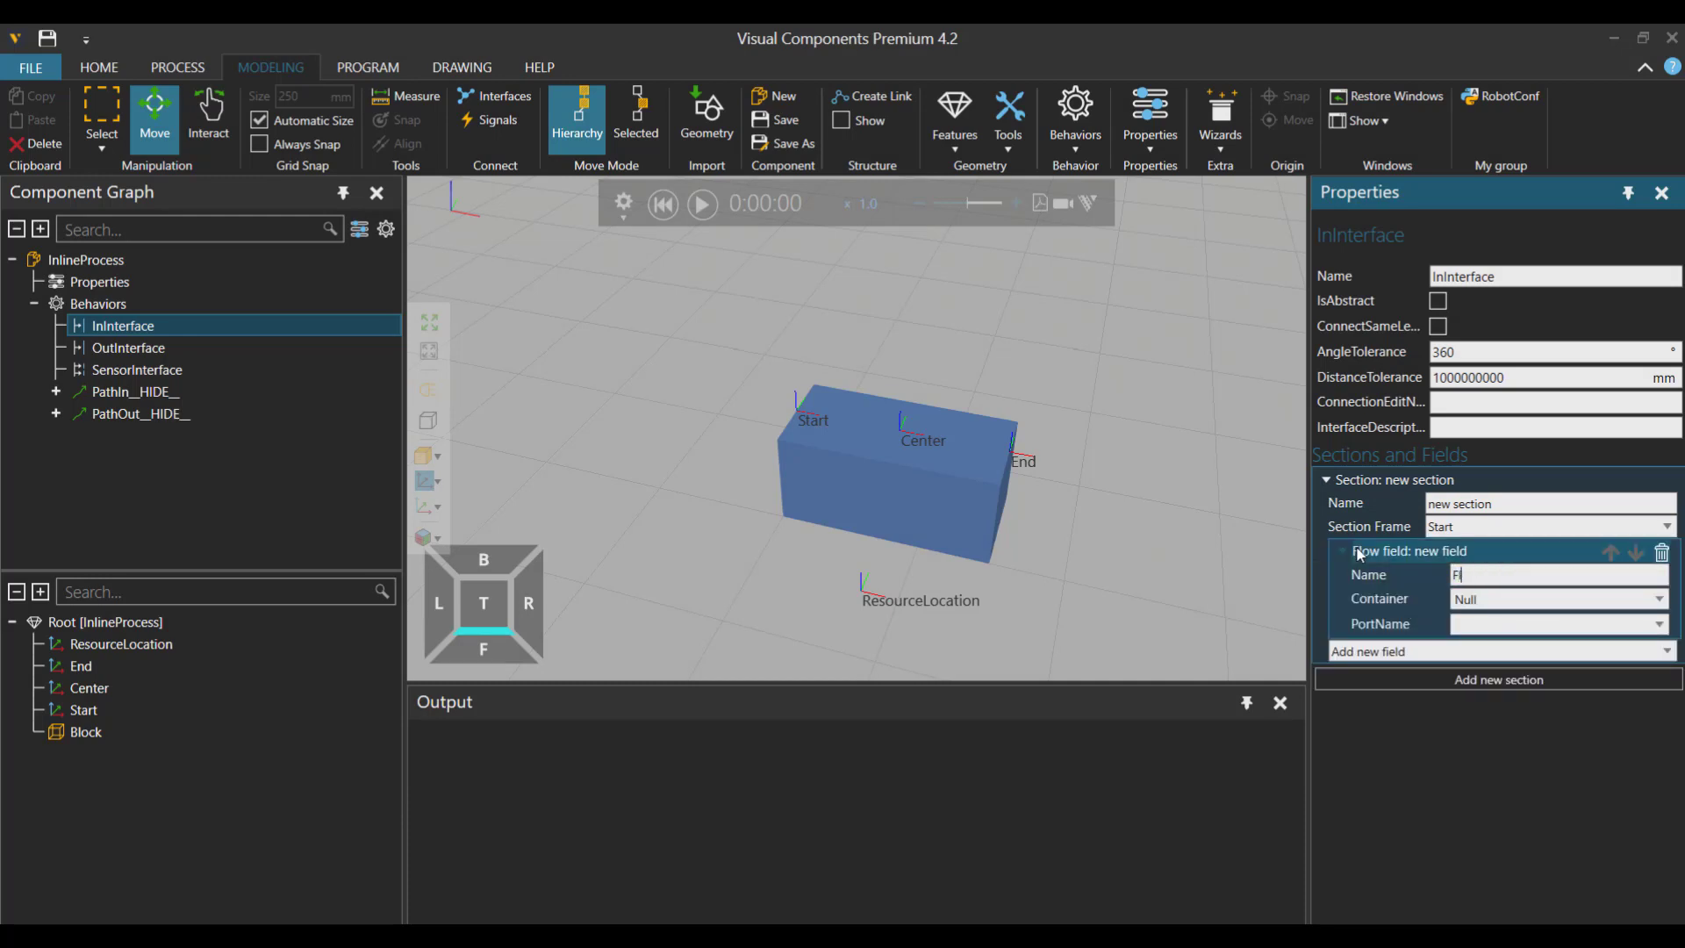
{"action": "type", "text": "owIn"}
{"action": "key", "text": "Return"}
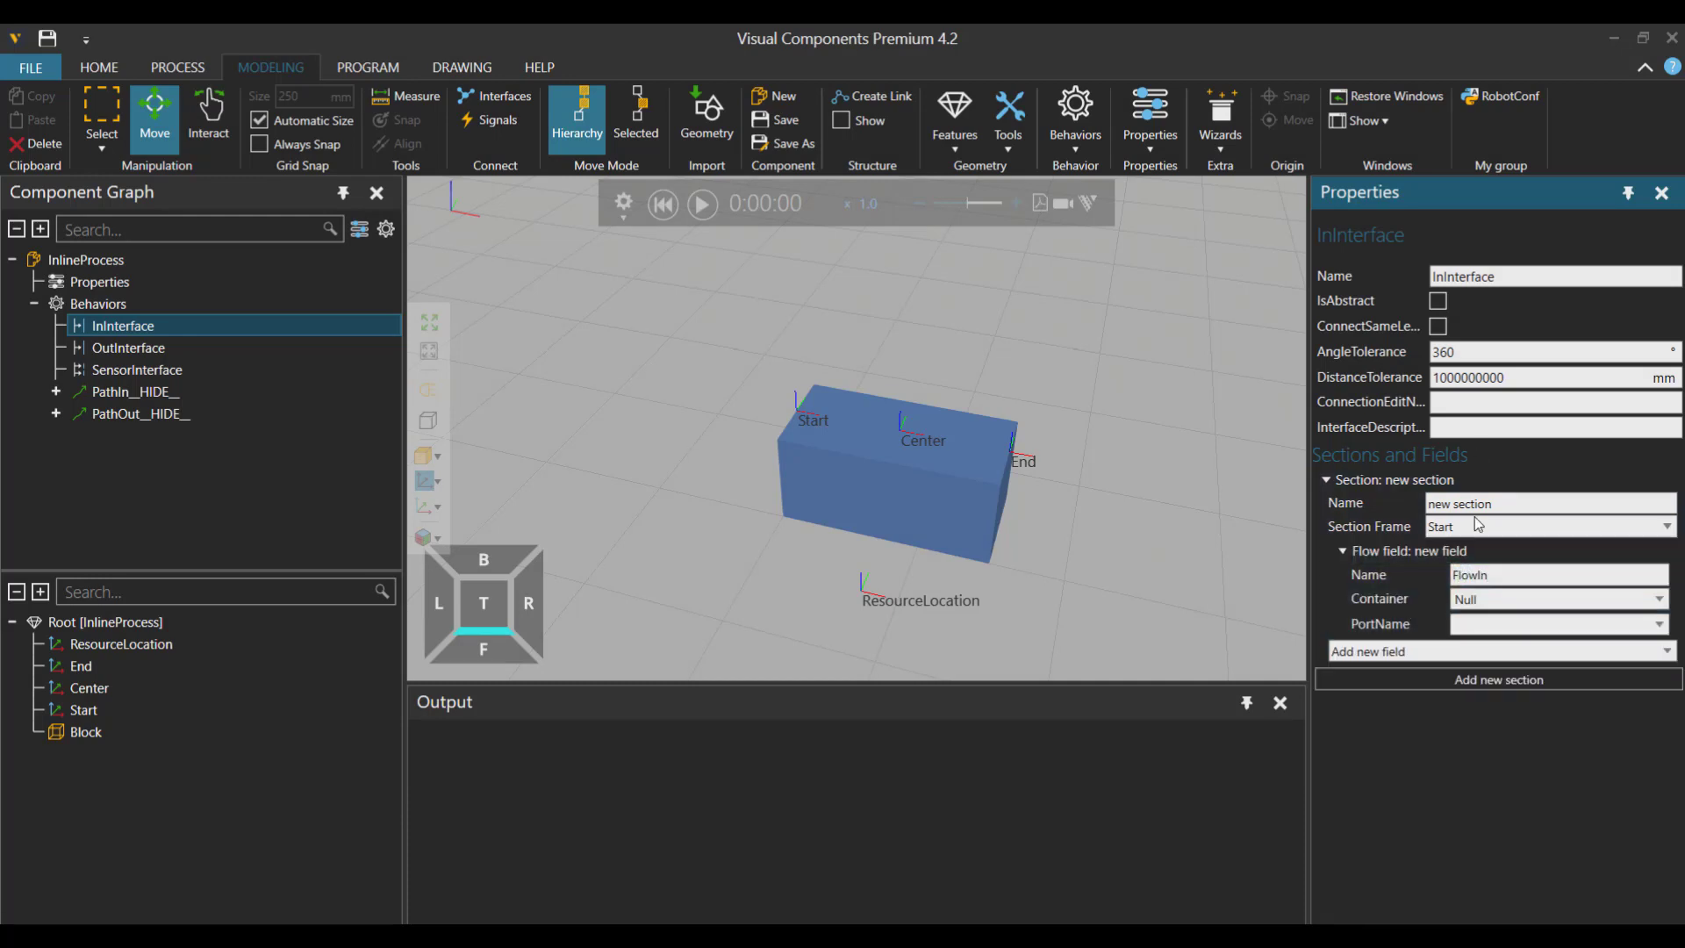
{"action": "left_click", "coordinate": [1494, 599]}
{"action": "left_click", "coordinate": [1515, 648]}
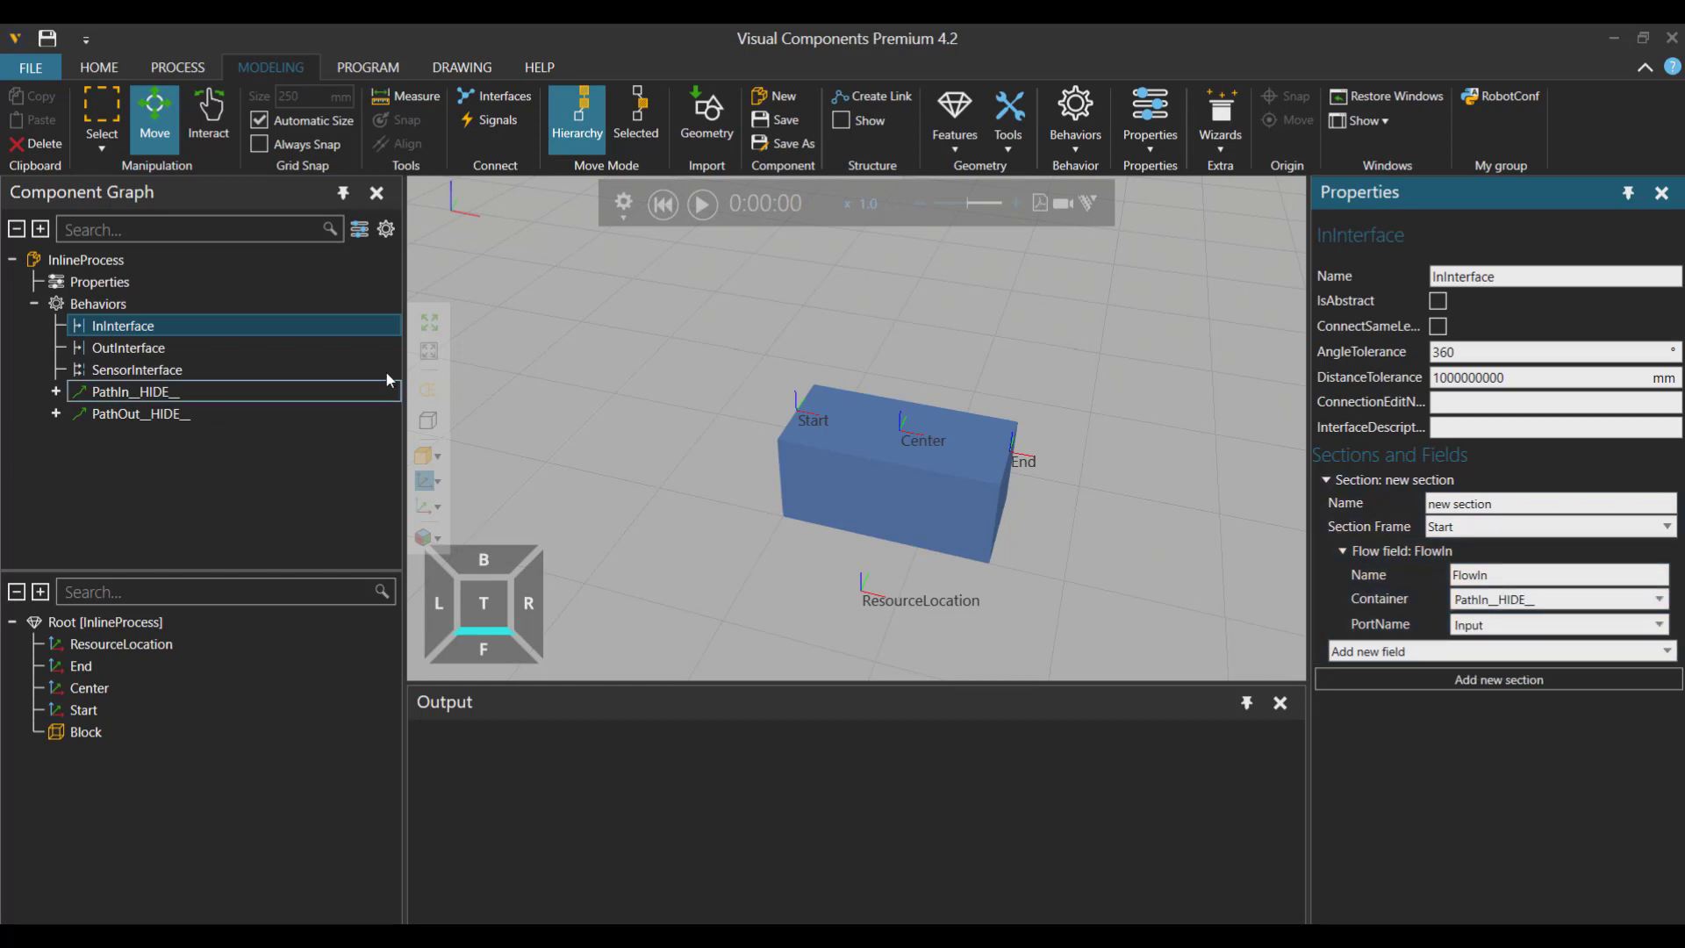
{"action": "left_click", "coordinate": [287, 346]}
Add a new section to OutInterface with its section frame set to End.
{"action": "left_click", "coordinate": [1426, 474]}
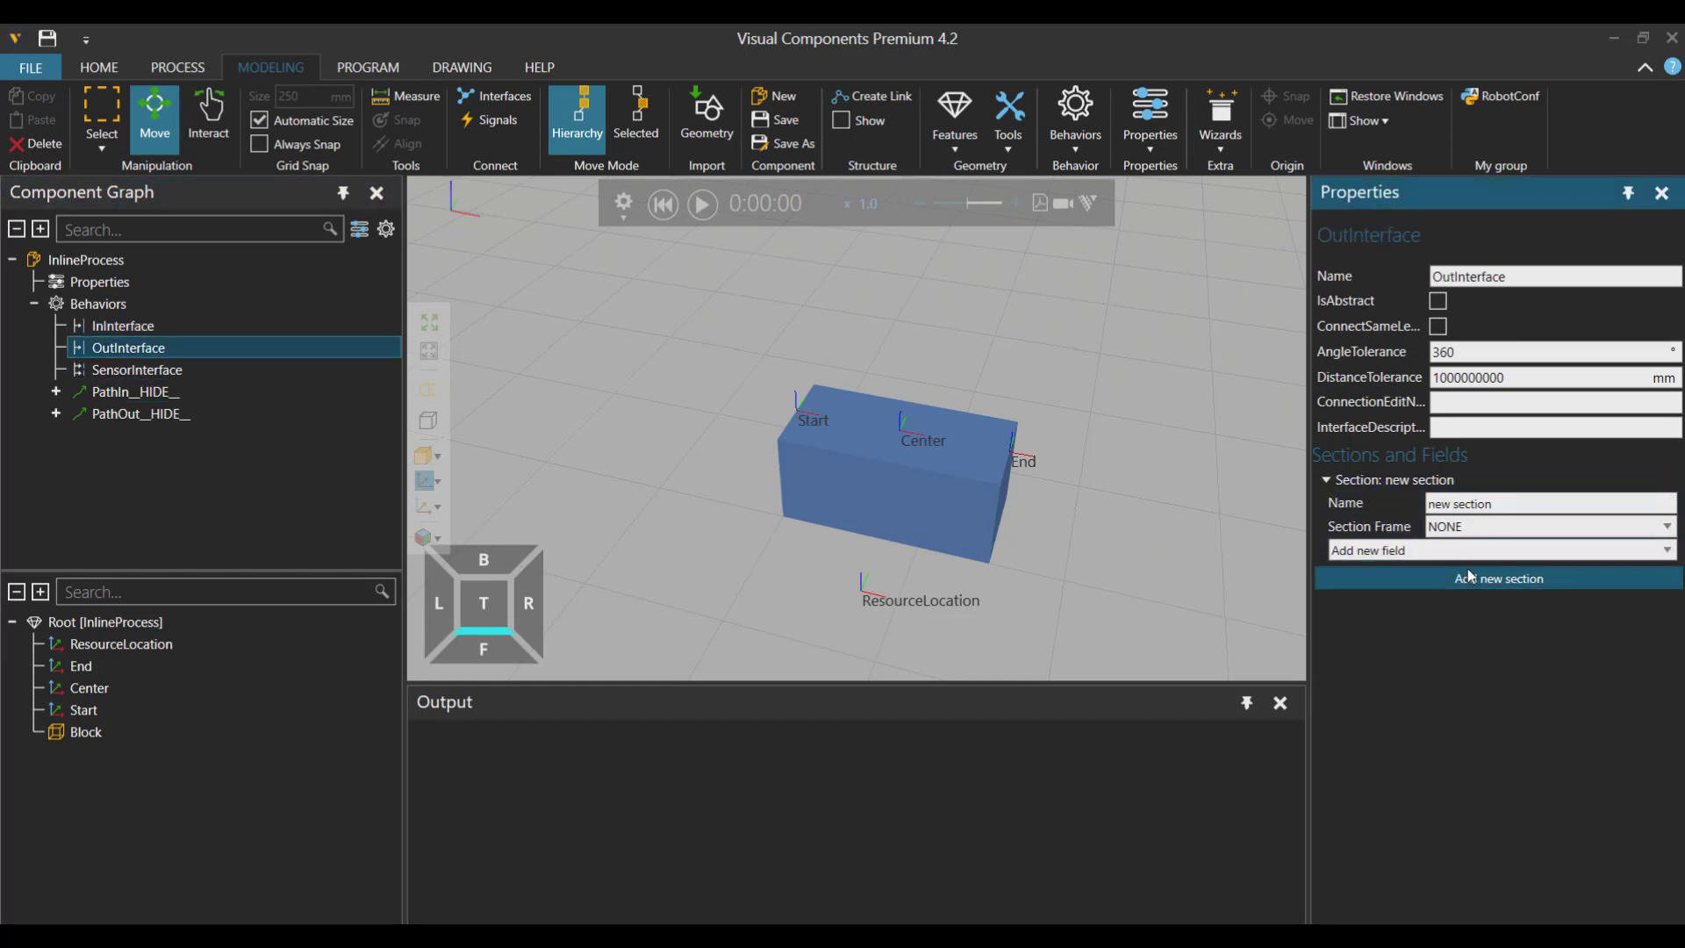
{"action": "left_click", "coordinate": [1492, 526]}
{"action": "left_click", "coordinate": [1461, 590]}
Add a Flow field named FlowOut with container PathOut__HIDE__ and port name Output.
{"action": "left_click", "coordinate": [1457, 552]}
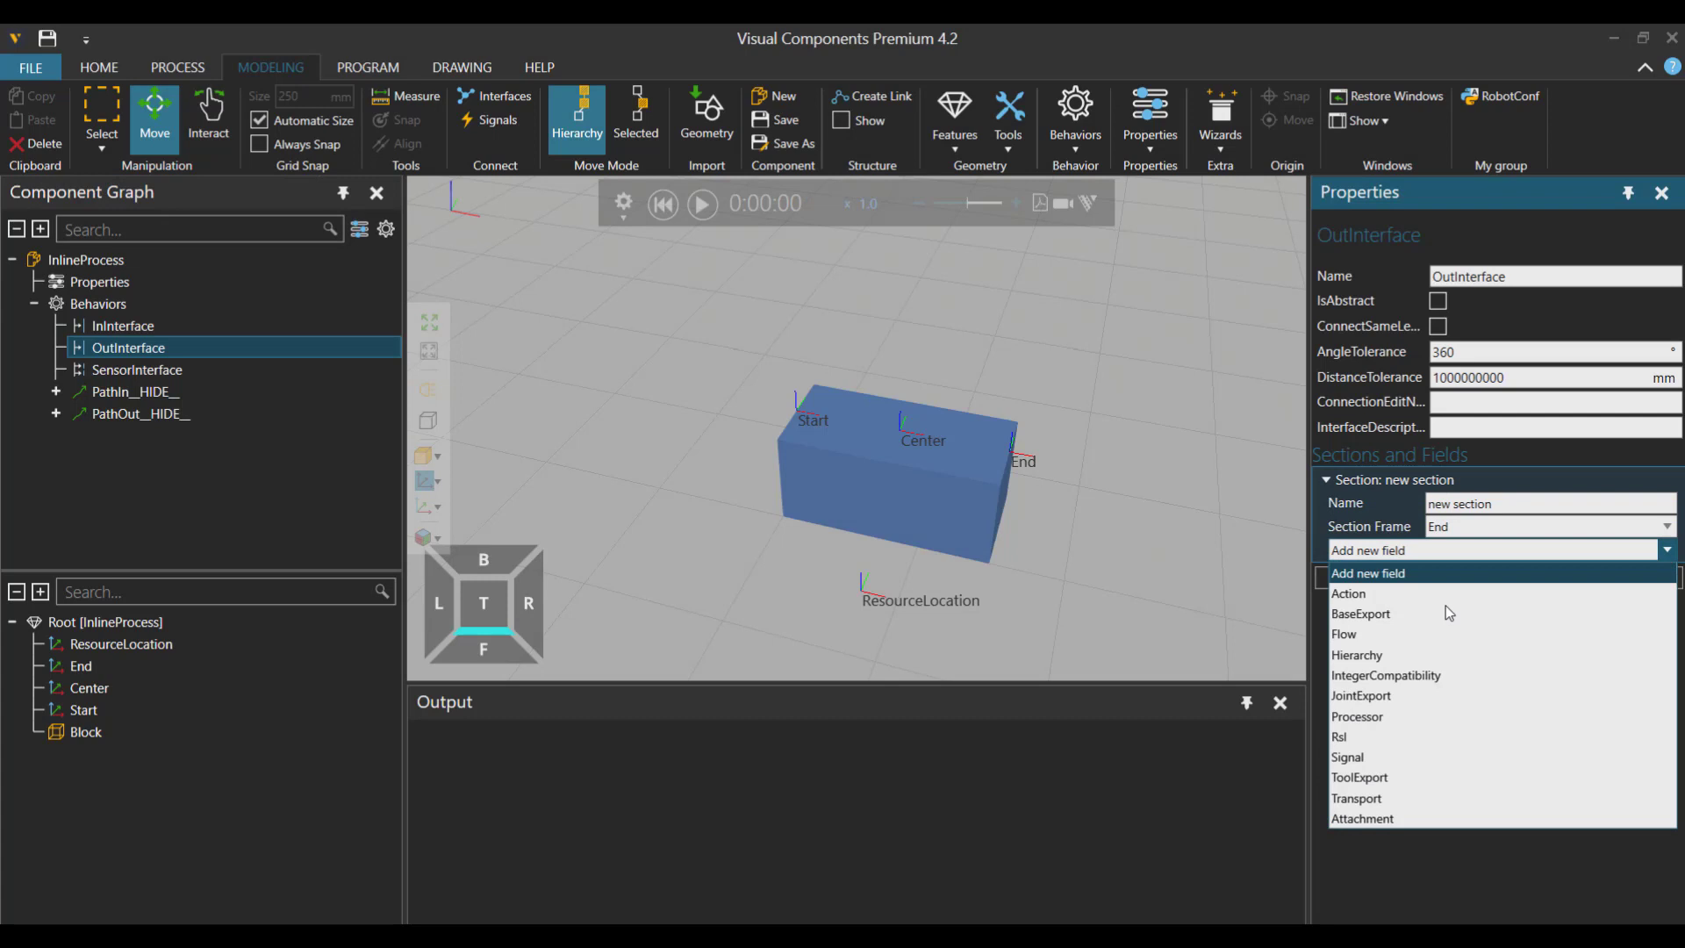
{"action": "left_click", "coordinate": [1492, 634]}
{"action": "left_click", "coordinate": [1492, 574]}
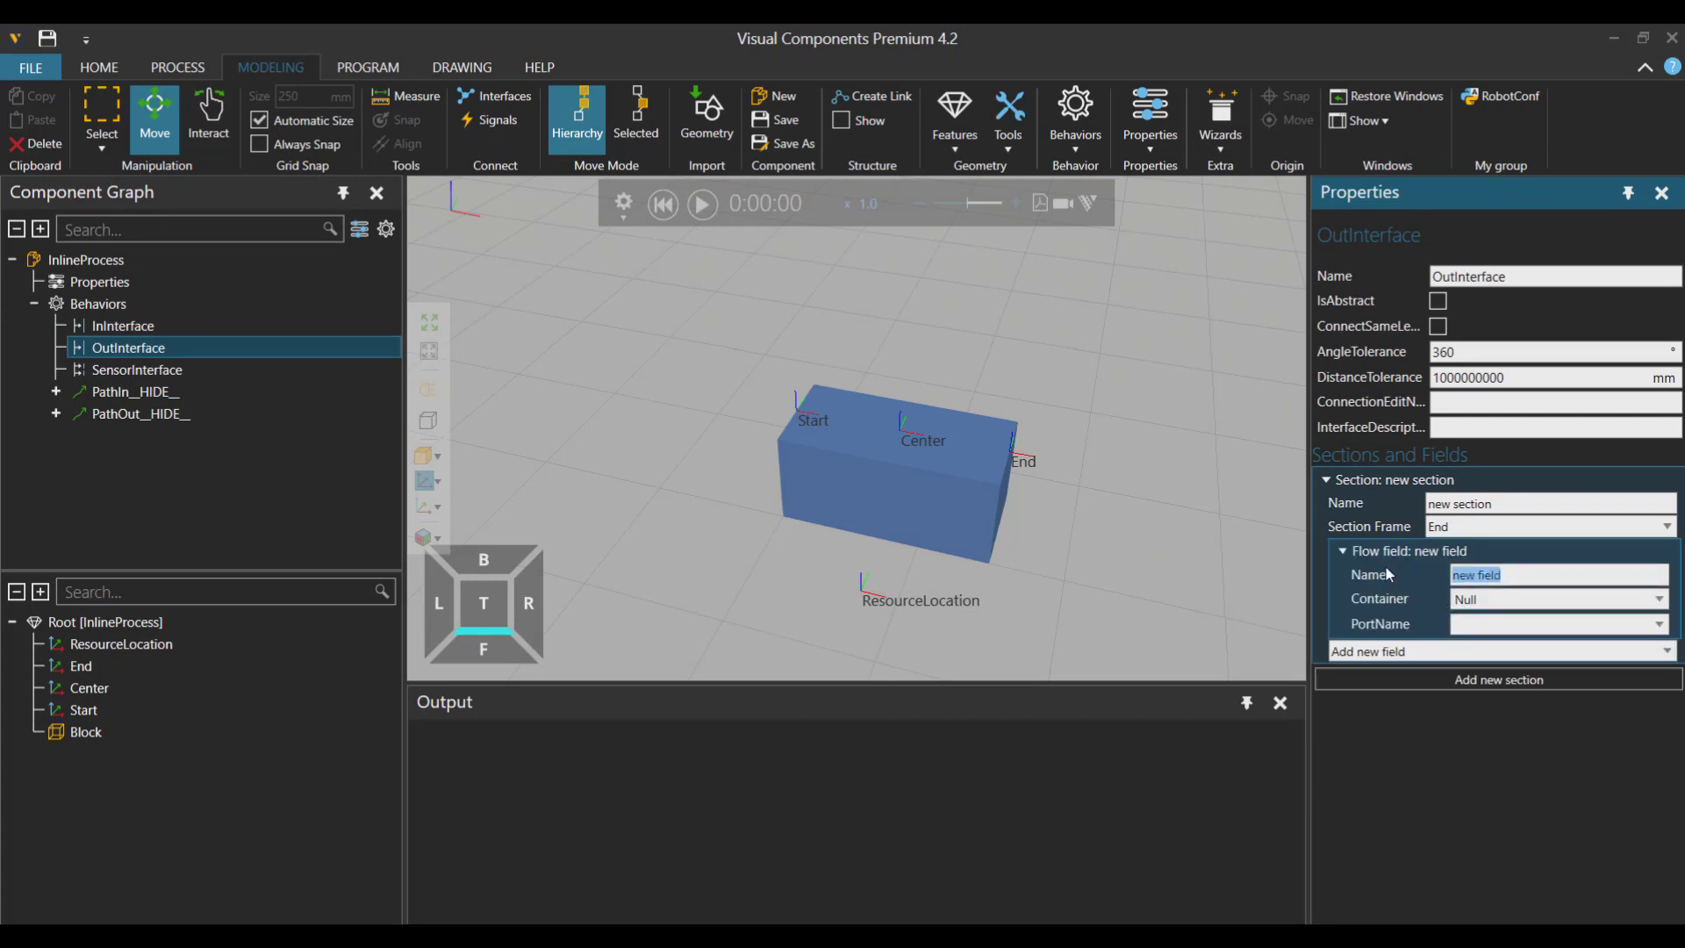
{"action": "type", "text": "Fi"}
{"action": "type", "text": "owOut"}
{"action": "left_click", "coordinate": [1492, 600]}
{"action": "left_click", "coordinate": [1483, 665]}
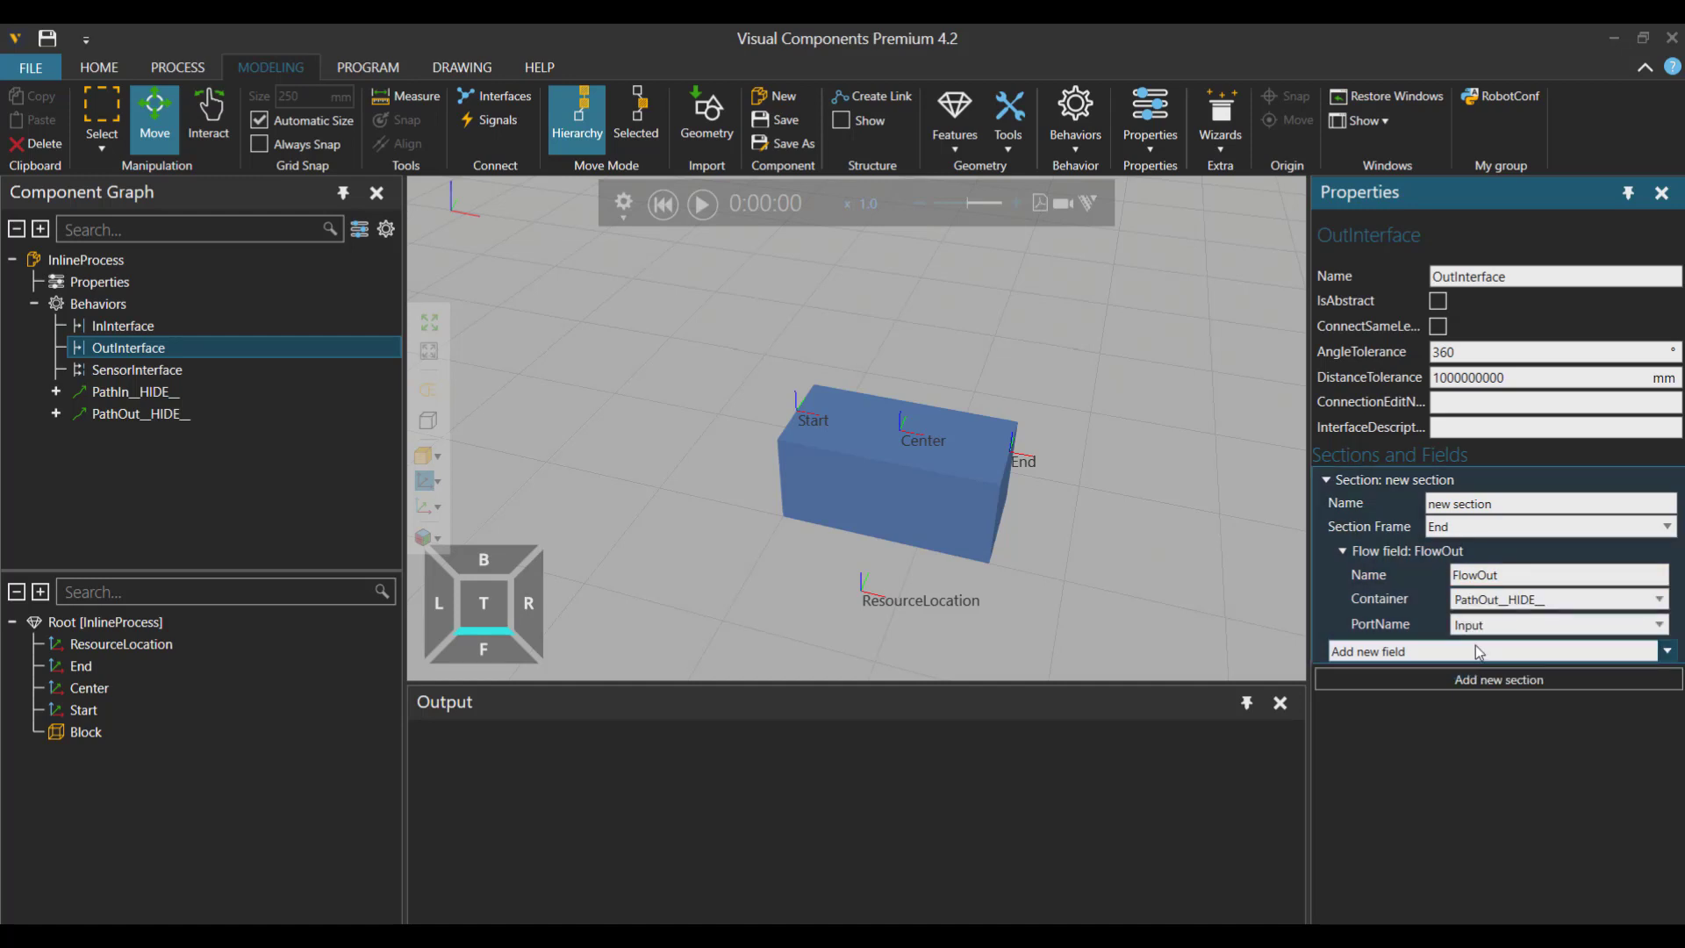
{"action": "left_click", "coordinate": [1514, 625]}
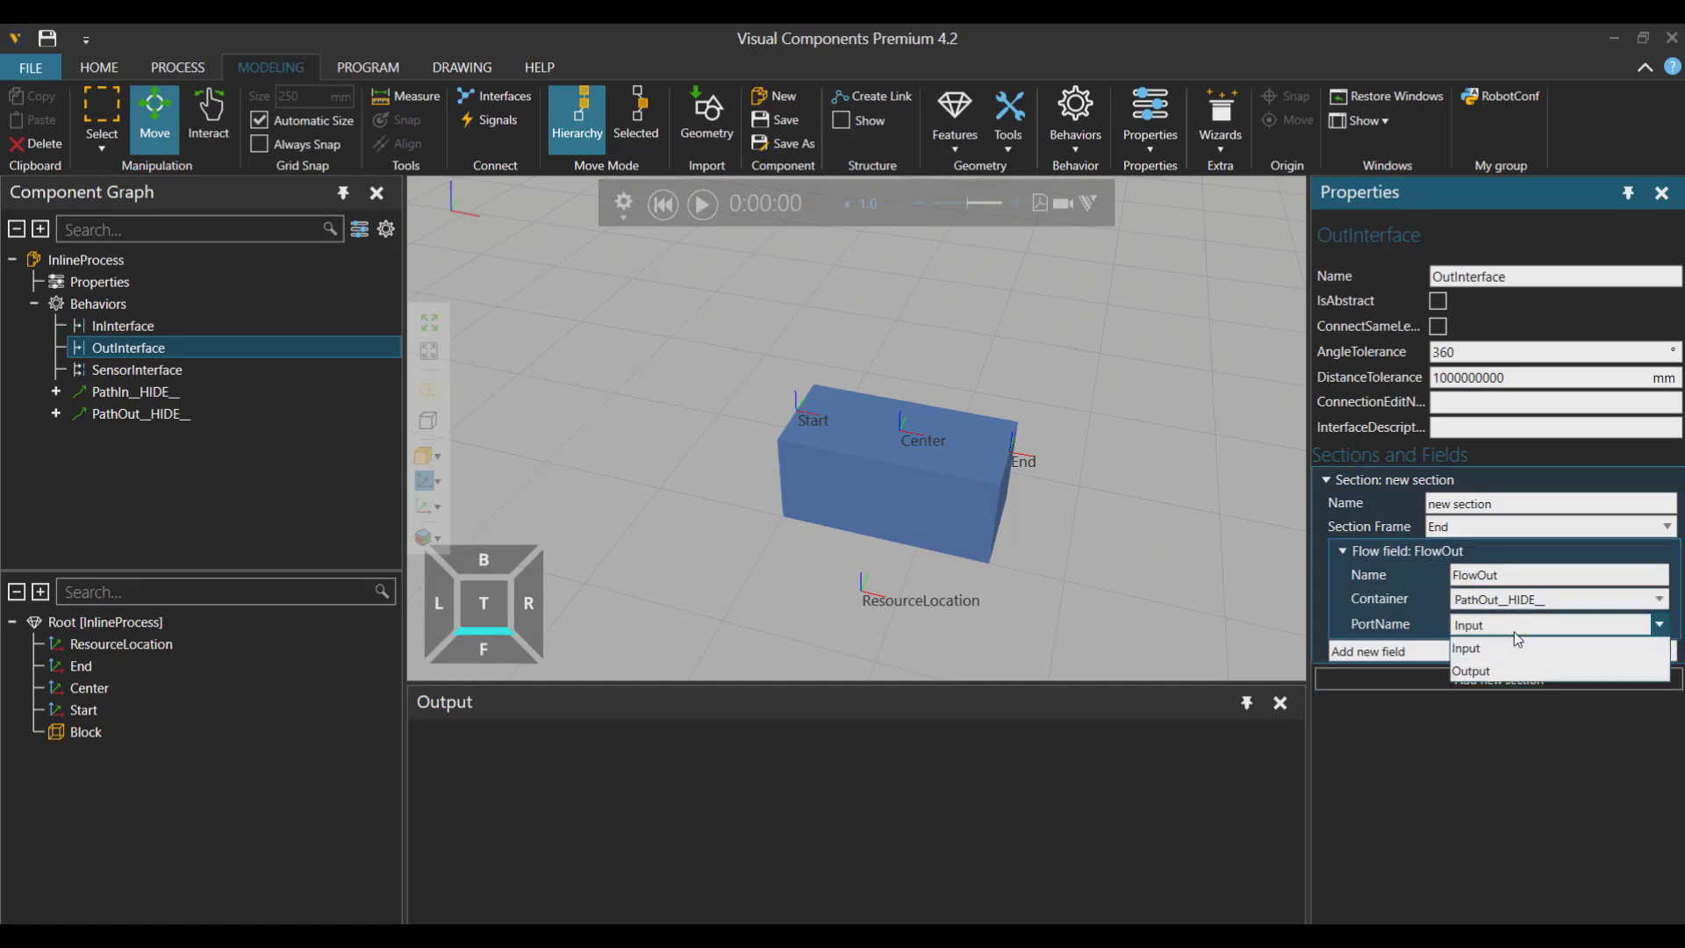
{"action": "left_click", "coordinate": [1488, 690]}
{"action": "left_click", "coordinate": [1514, 625]}
{"action": "left_click", "coordinate": [1475, 660]}
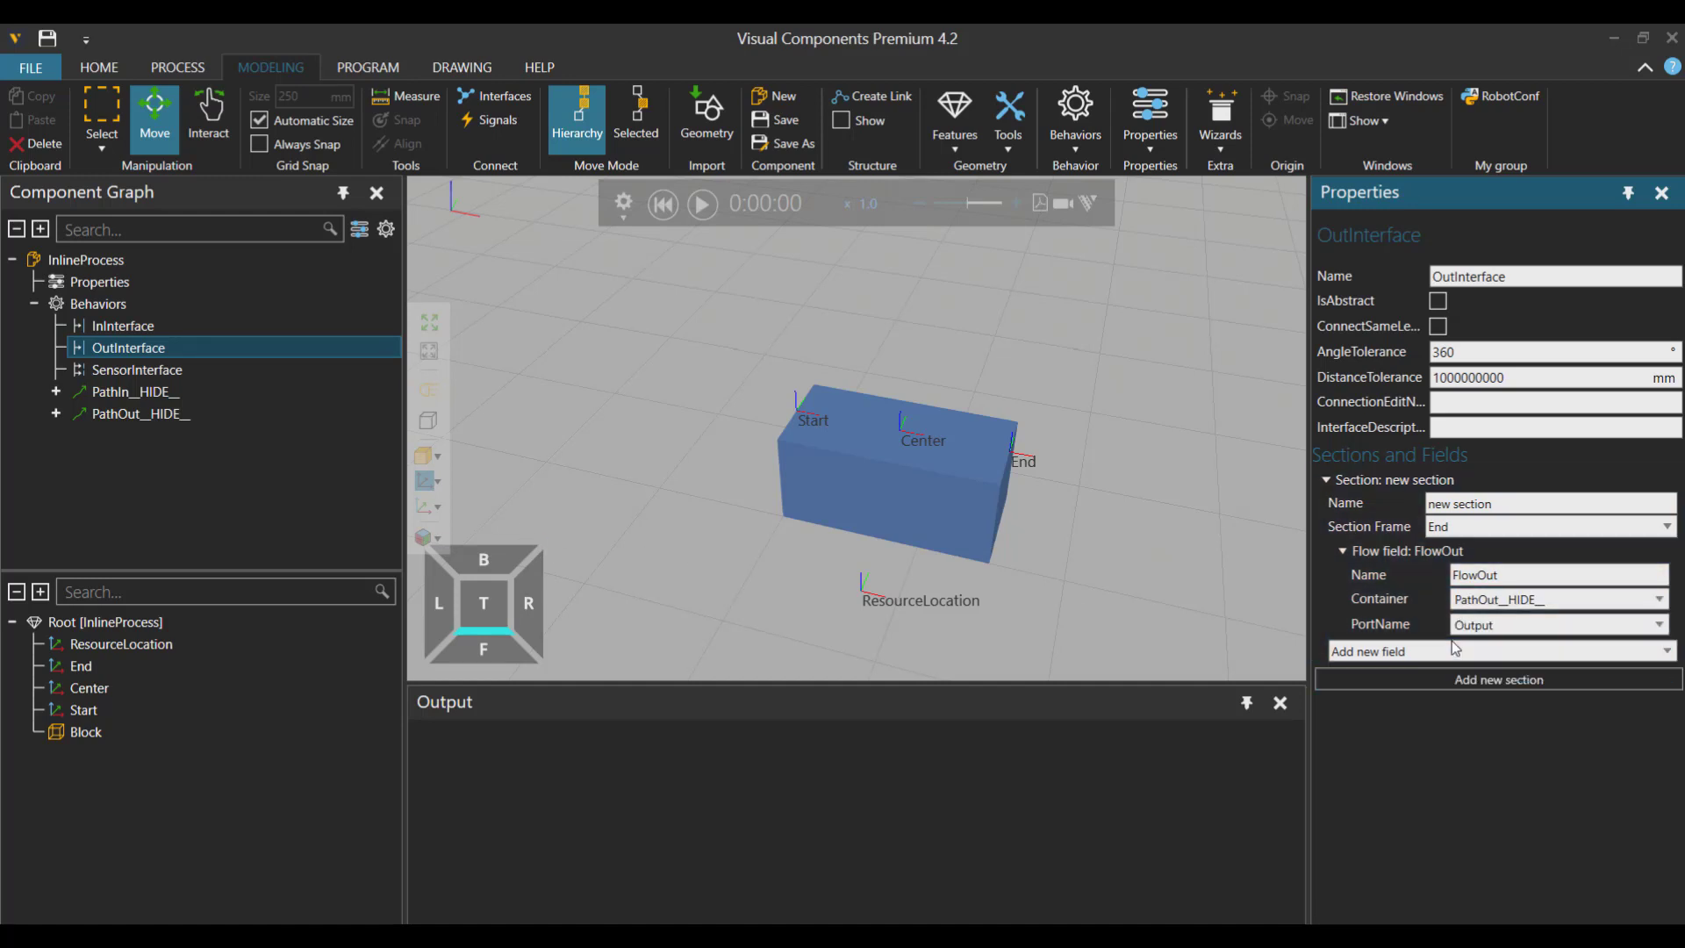
Add a Processor field named Processor to SensorInterface's TemplateSection.
{"action": "left_click", "coordinate": [136, 369]}
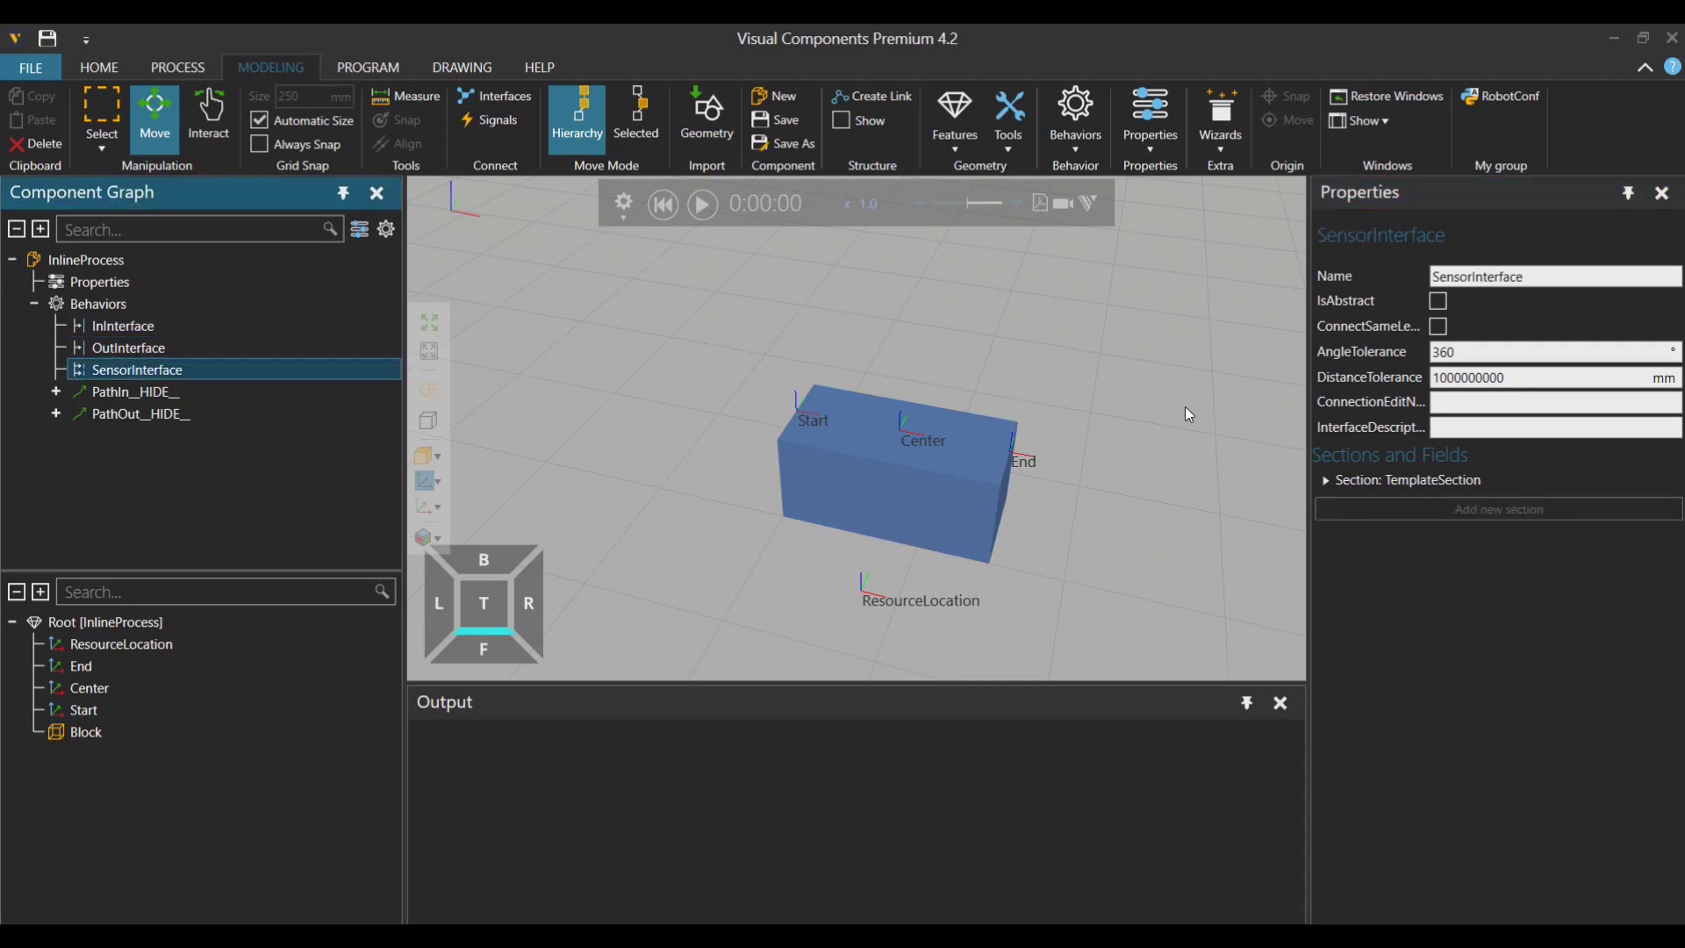
{"action": "left_click", "coordinate": [1476, 488]}
{"action": "left_click", "coordinate": [1461, 548]}
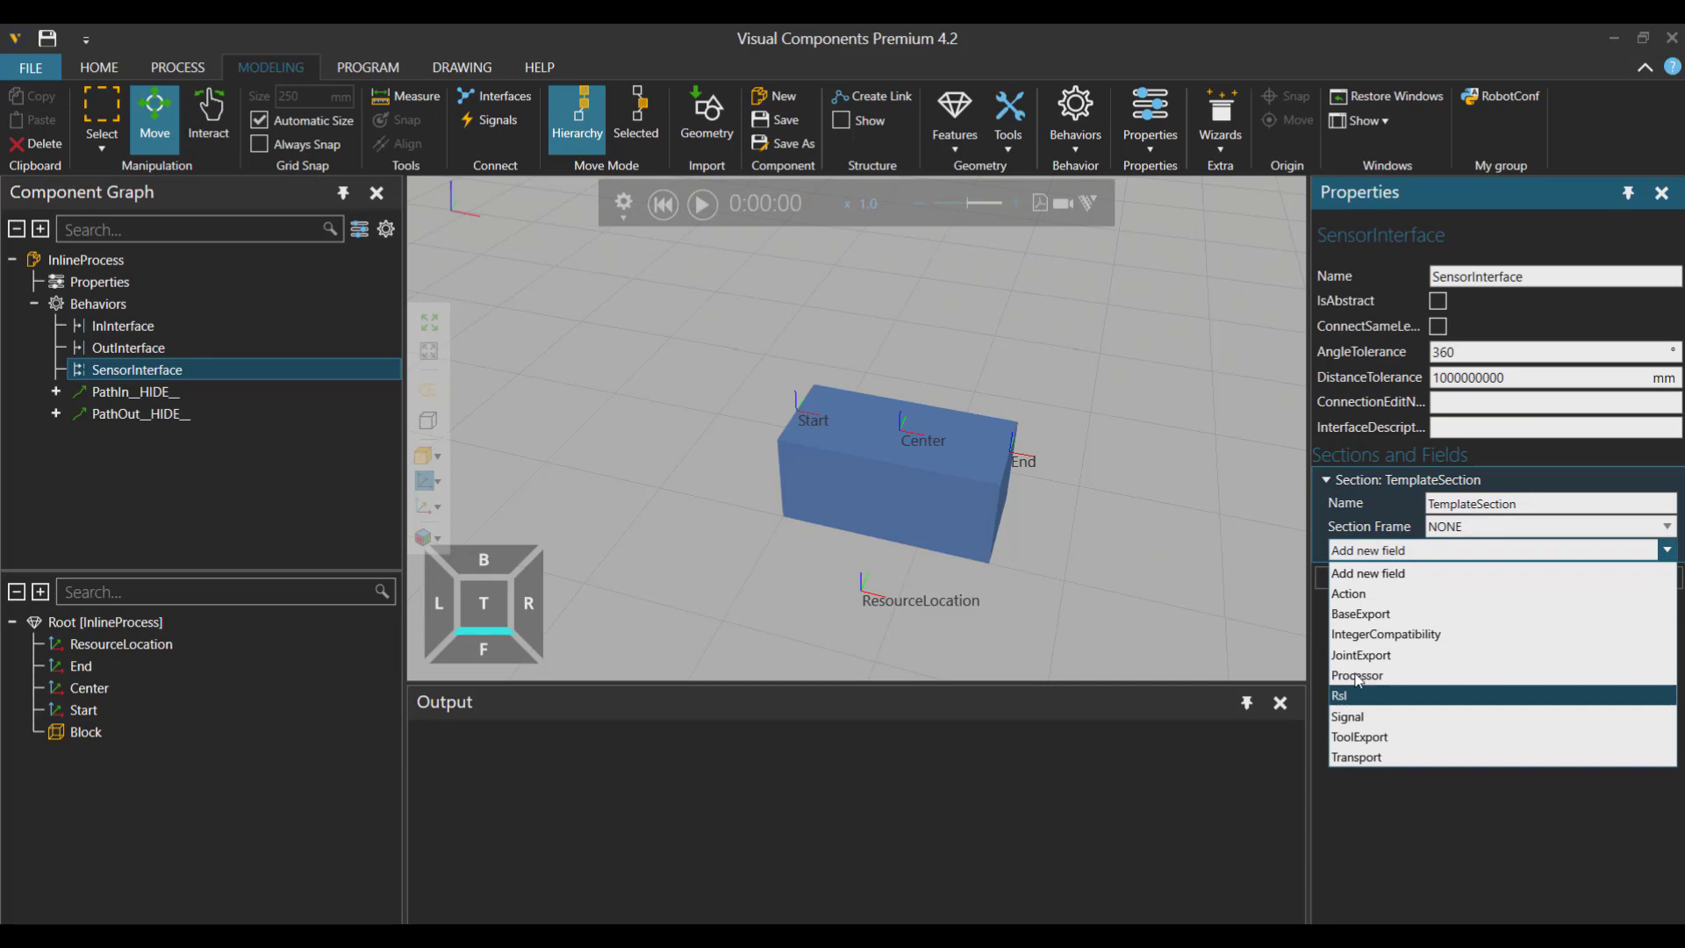
{"action": "left_click", "coordinate": [1387, 675]}
{"action": "left_click_drag", "start_coordinate": [1497, 580], "coordinate": [1408, 572]}
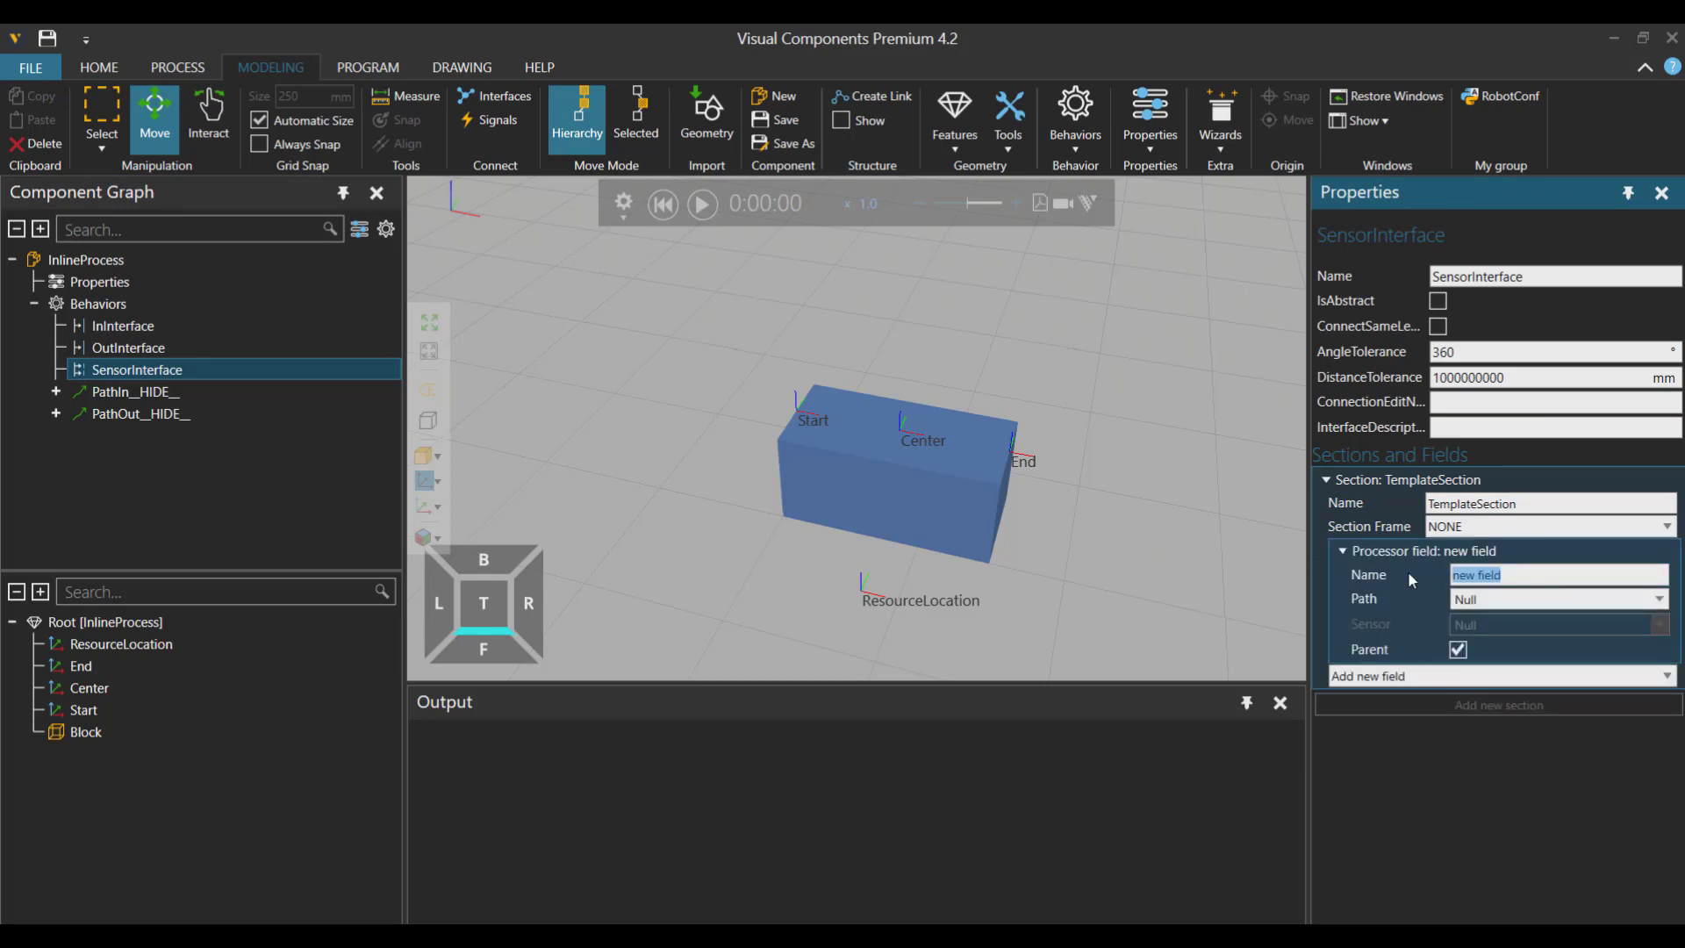
{"action": "type", "text": "Processor"}
{"action": "key", "text": "Return"}
Set the Processor's path to PathIn__HIDE__ and add a ComponentContainer behavior.
{"action": "left_click", "coordinate": [1503, 599]}
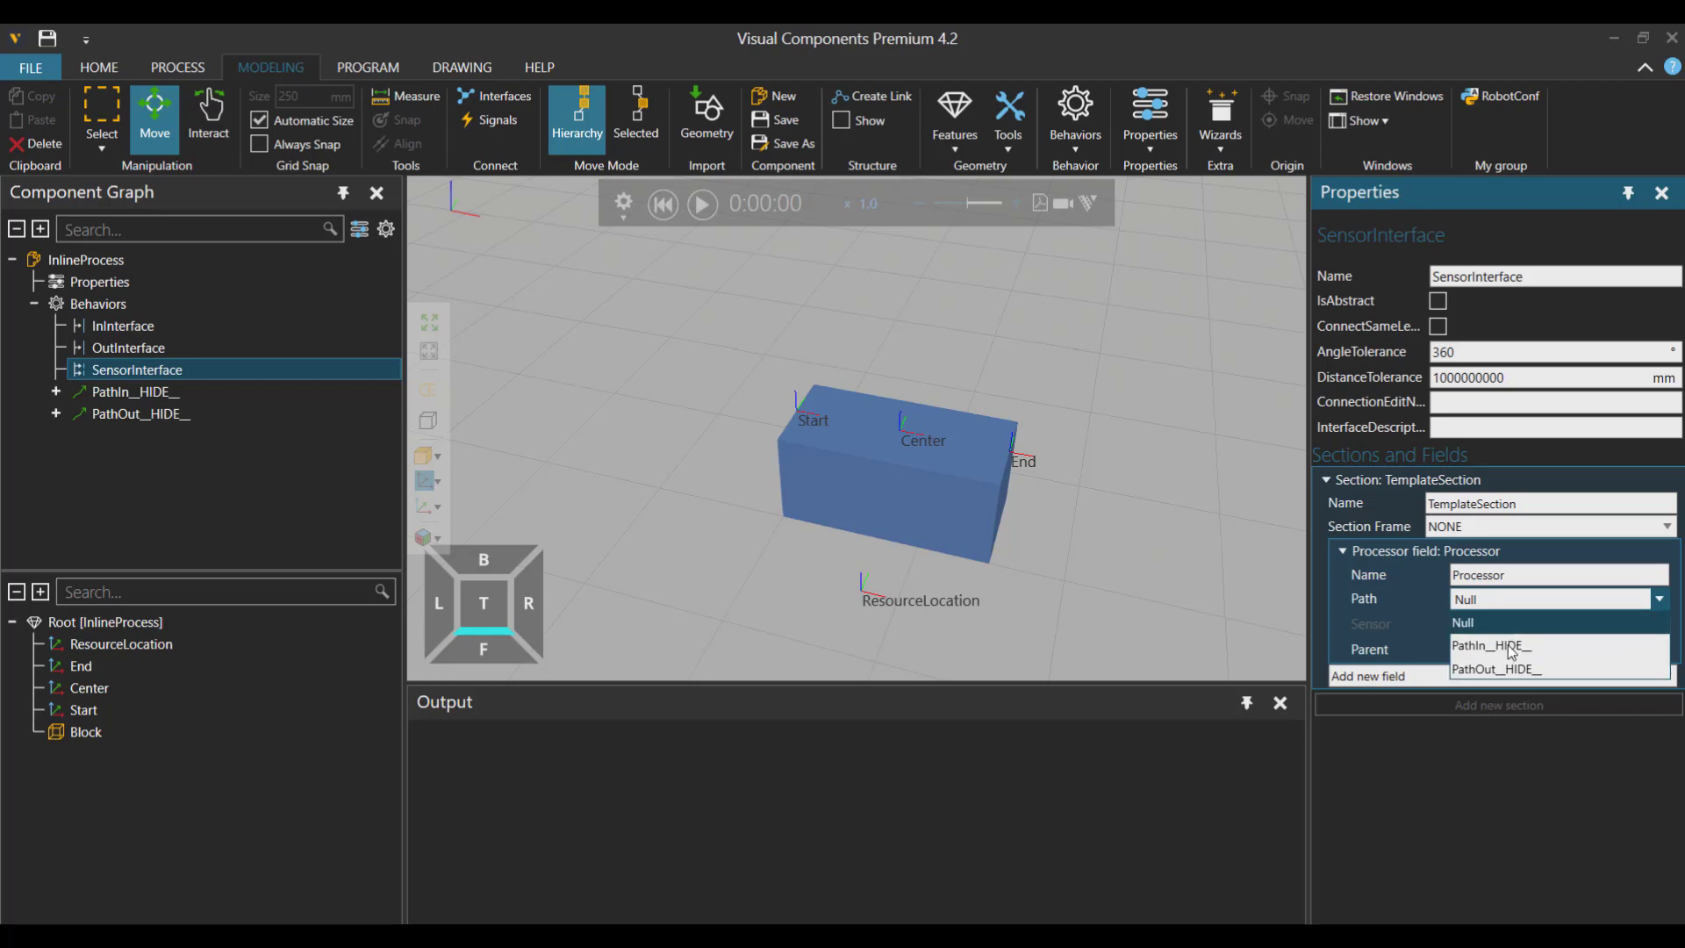
{"action": "left_click", "coordinate": [1494, 633]}
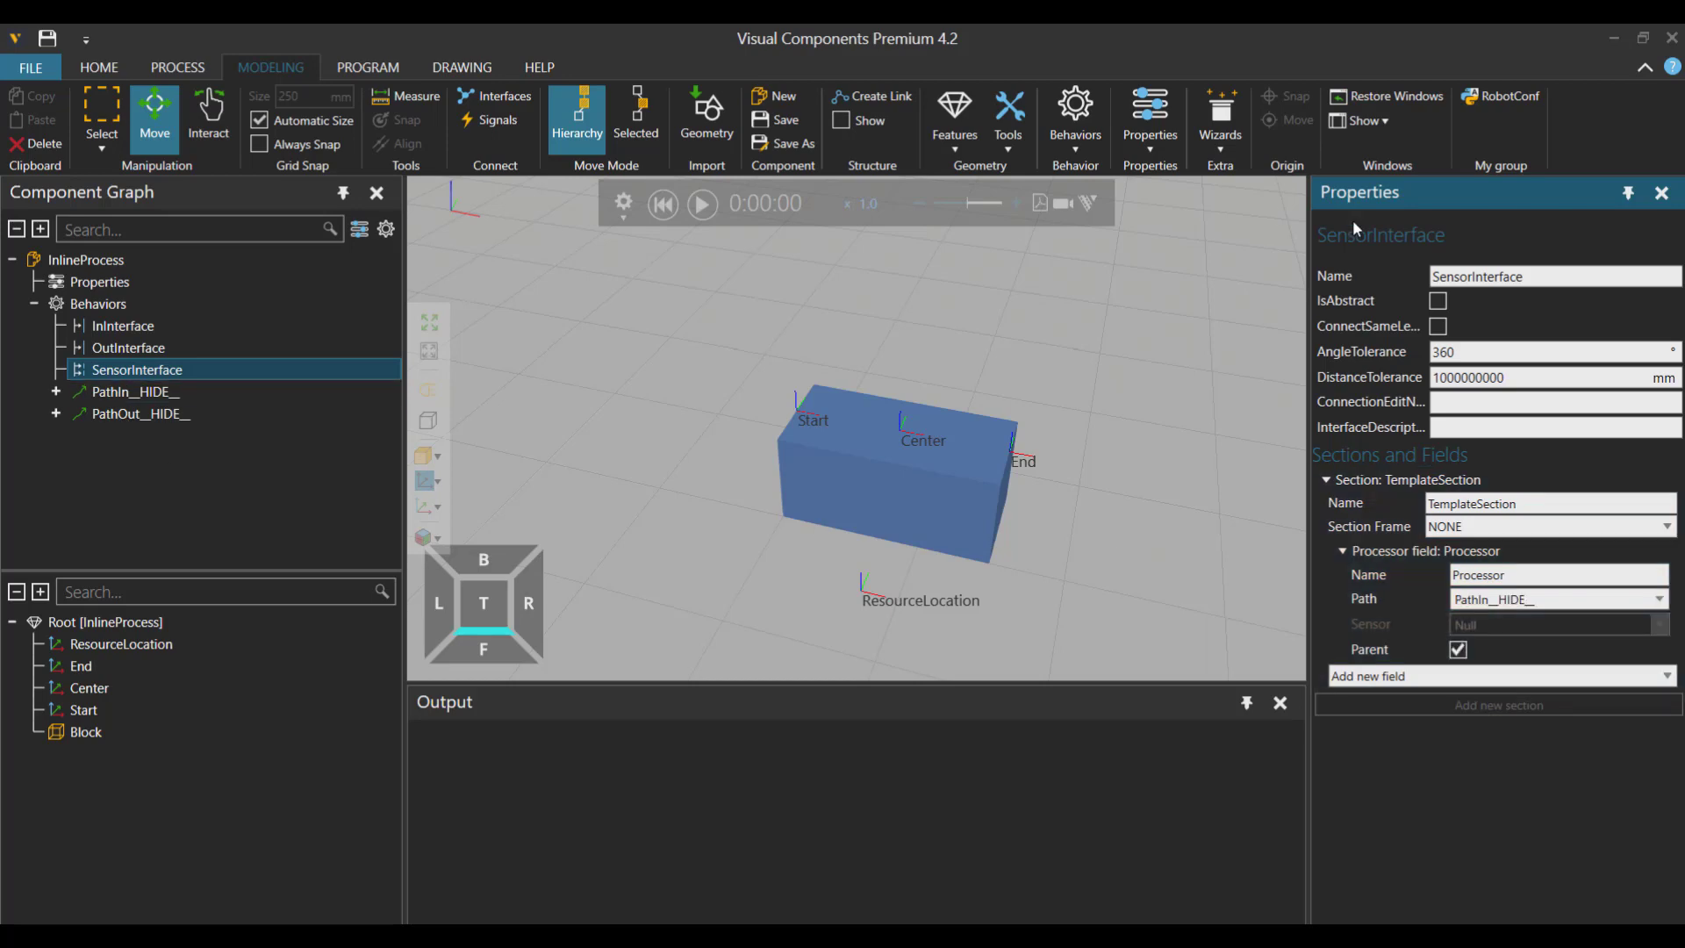
{"action": "left_click", "coordinate": [1054, 146]}
{"action": "left_click", "coordinate": [1299, 323]}
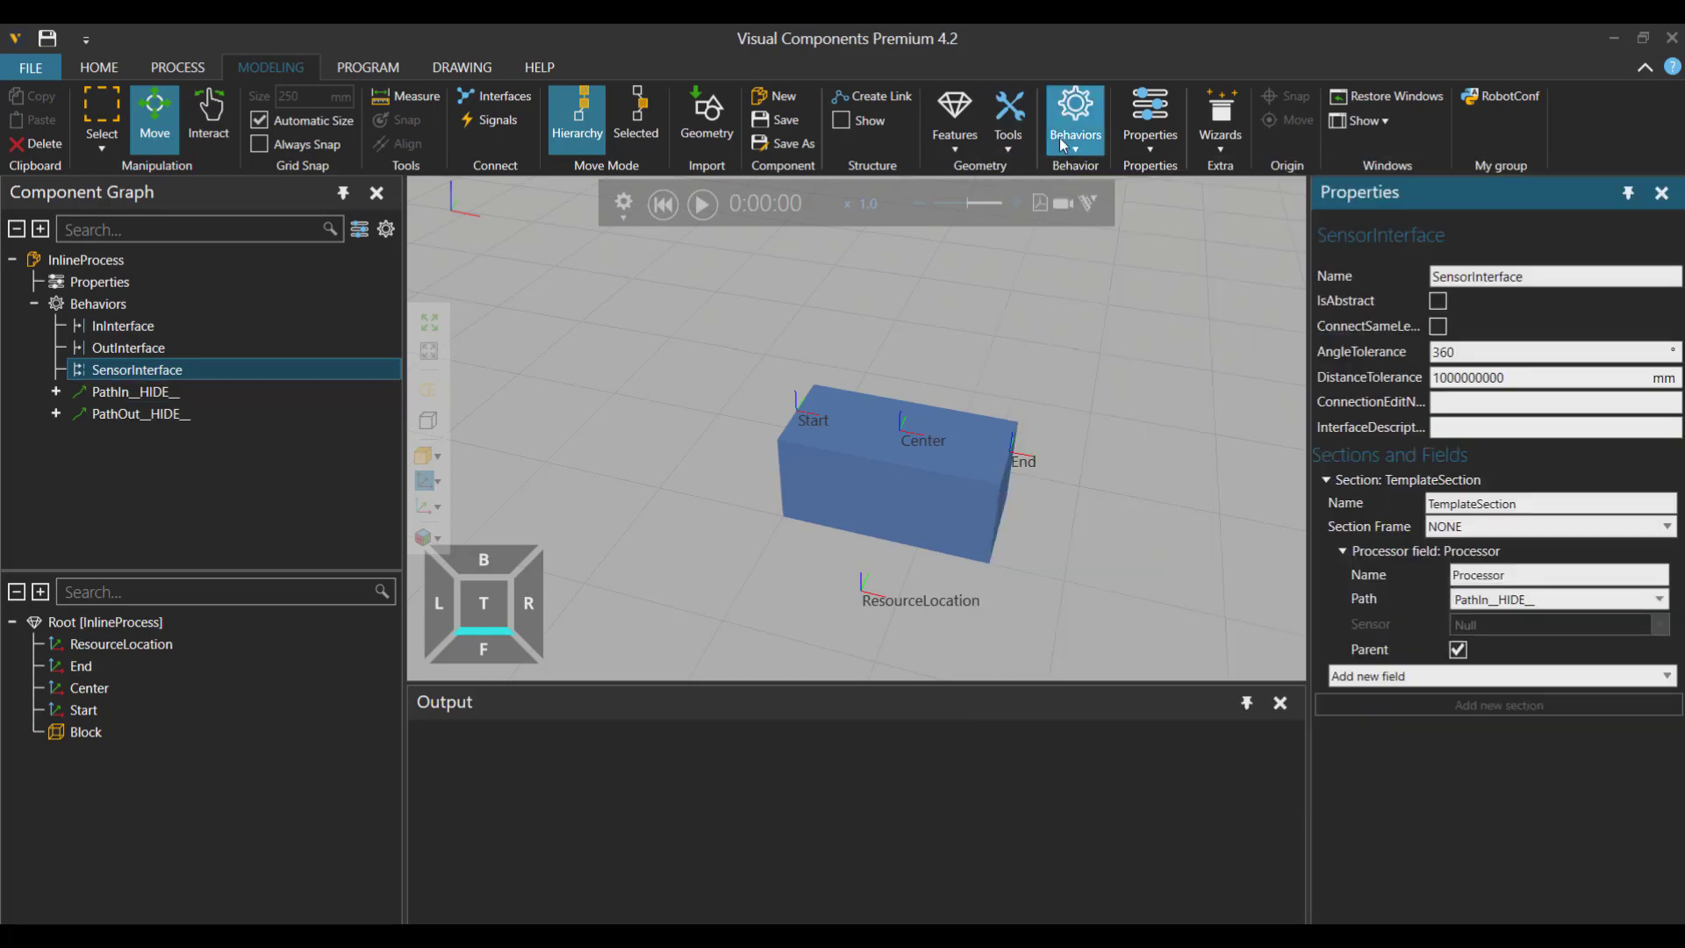
Add a CapacityController, two BooleanSignal behaviors and a Statistics behavior.
{"action": "left_click", "coordinate": [1058, 128]}
{"action": "left_click", "coordinate": [1373, 312]}
{"action": "left_click", "coordinate": [1089, 140]}
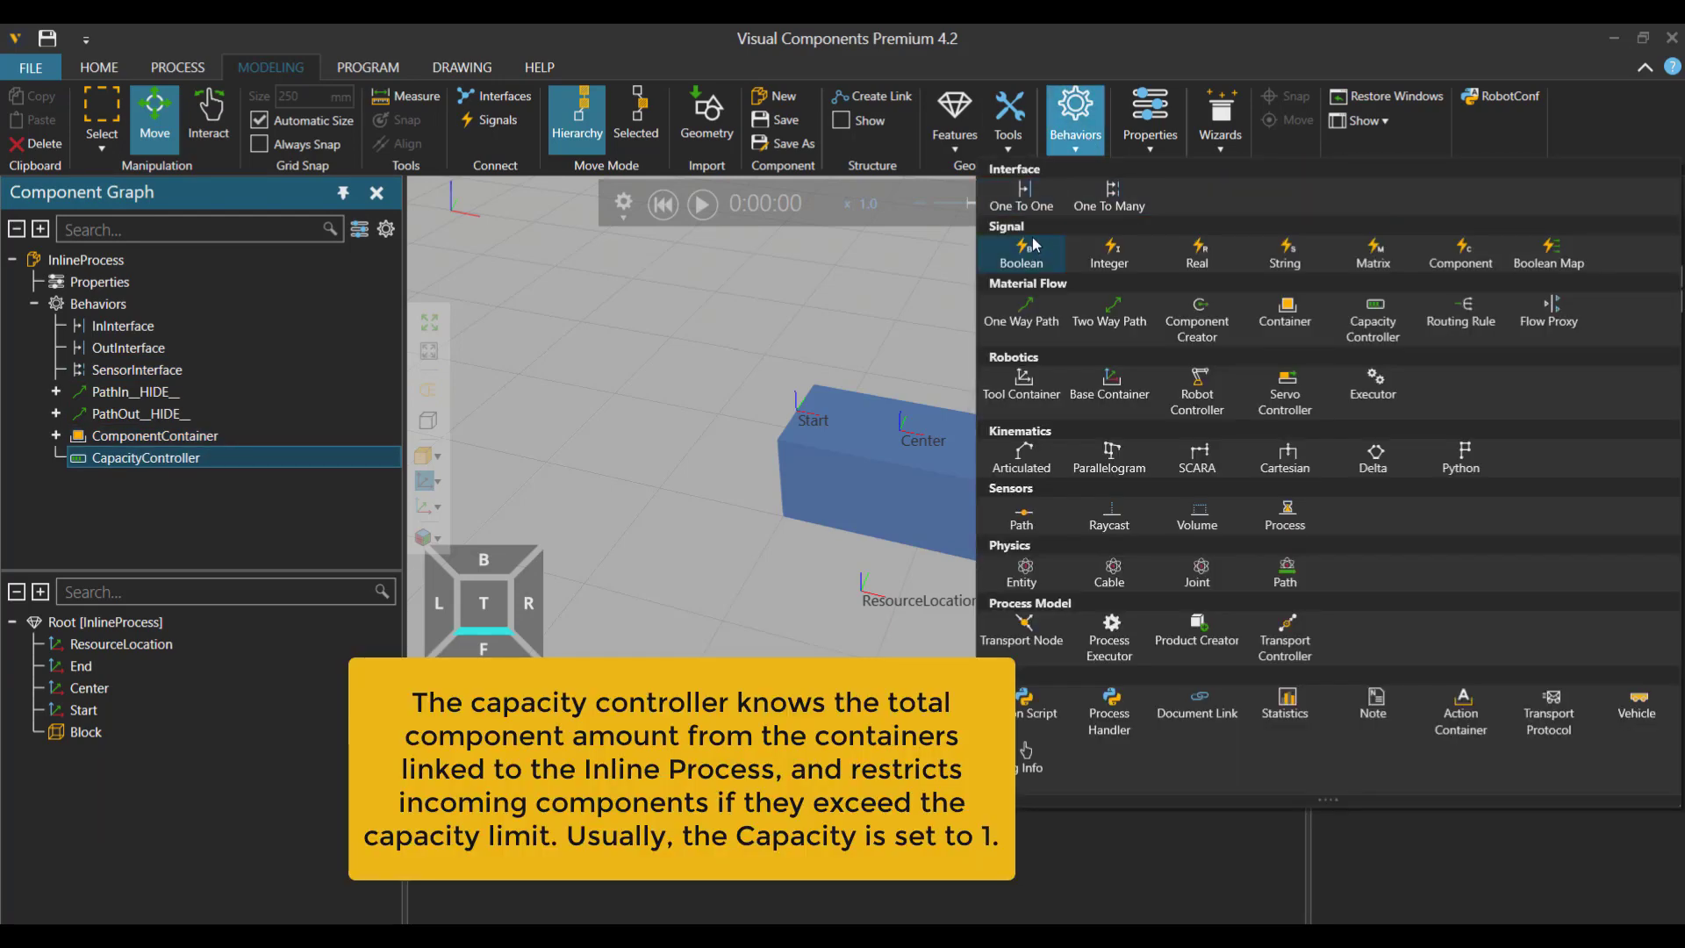
{"action": "left_click", "coordinate": [1033, 246]}
{"action": "left_click", "coordinate": [1072, 127]}
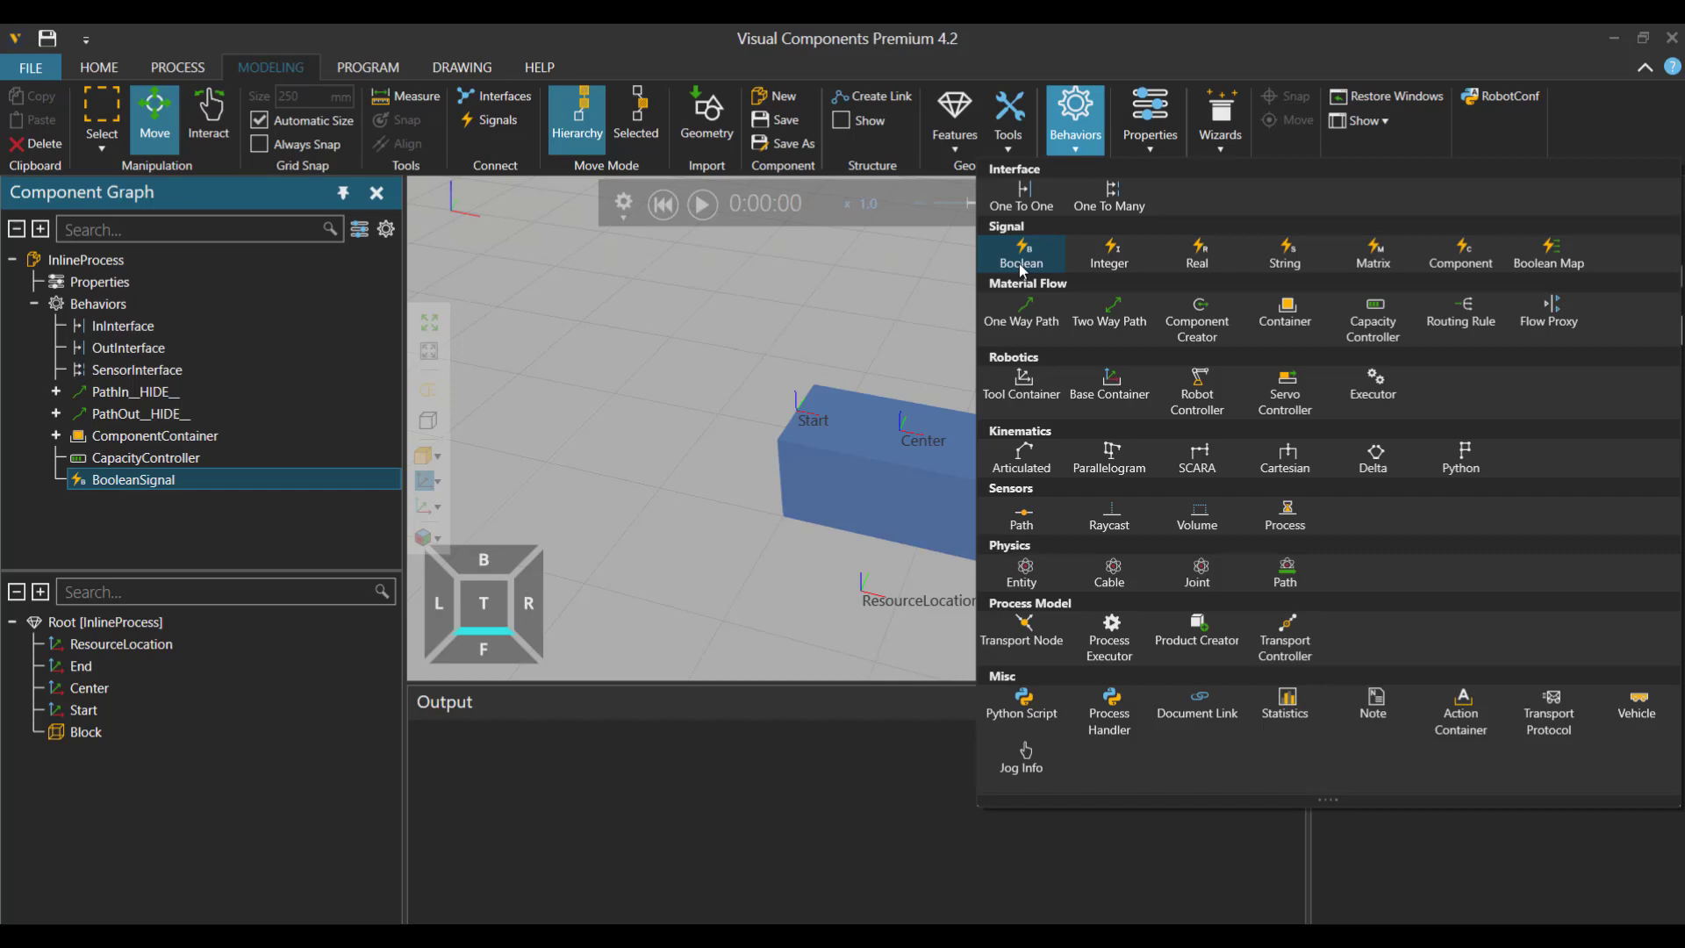
{"action": "left_click", "coordinate": [1021, 264]}
{"action": "left_click", "coordinate": [1076, 132]}
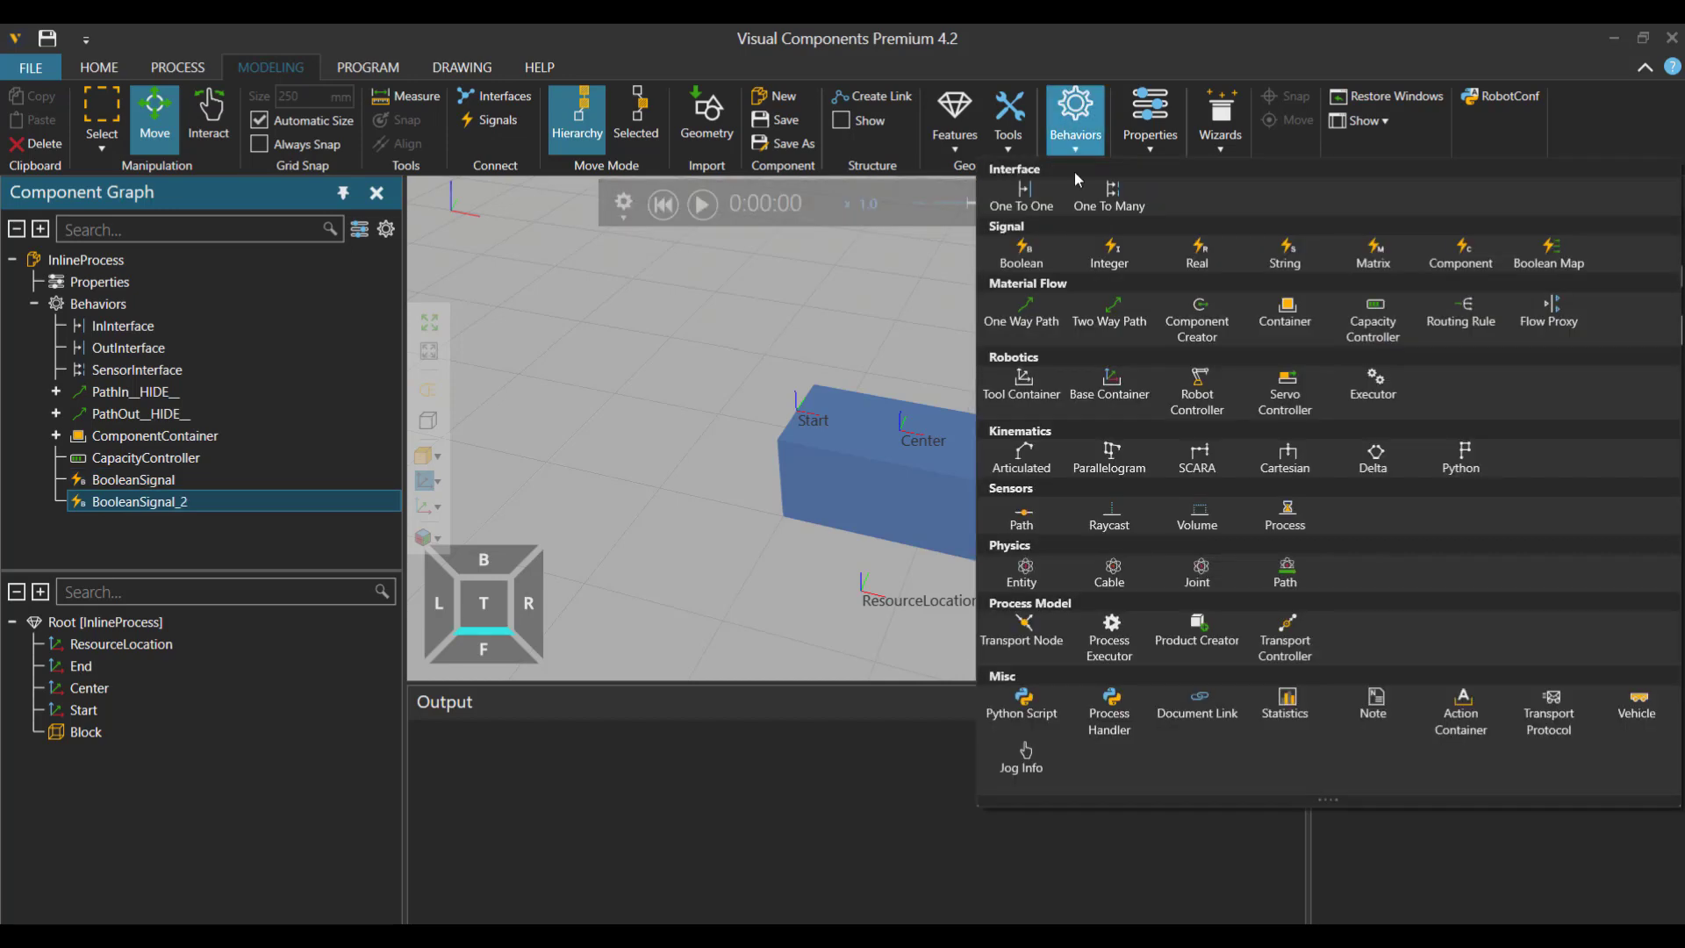
{"action": "left_click", "coordinate": [1289, 707]}
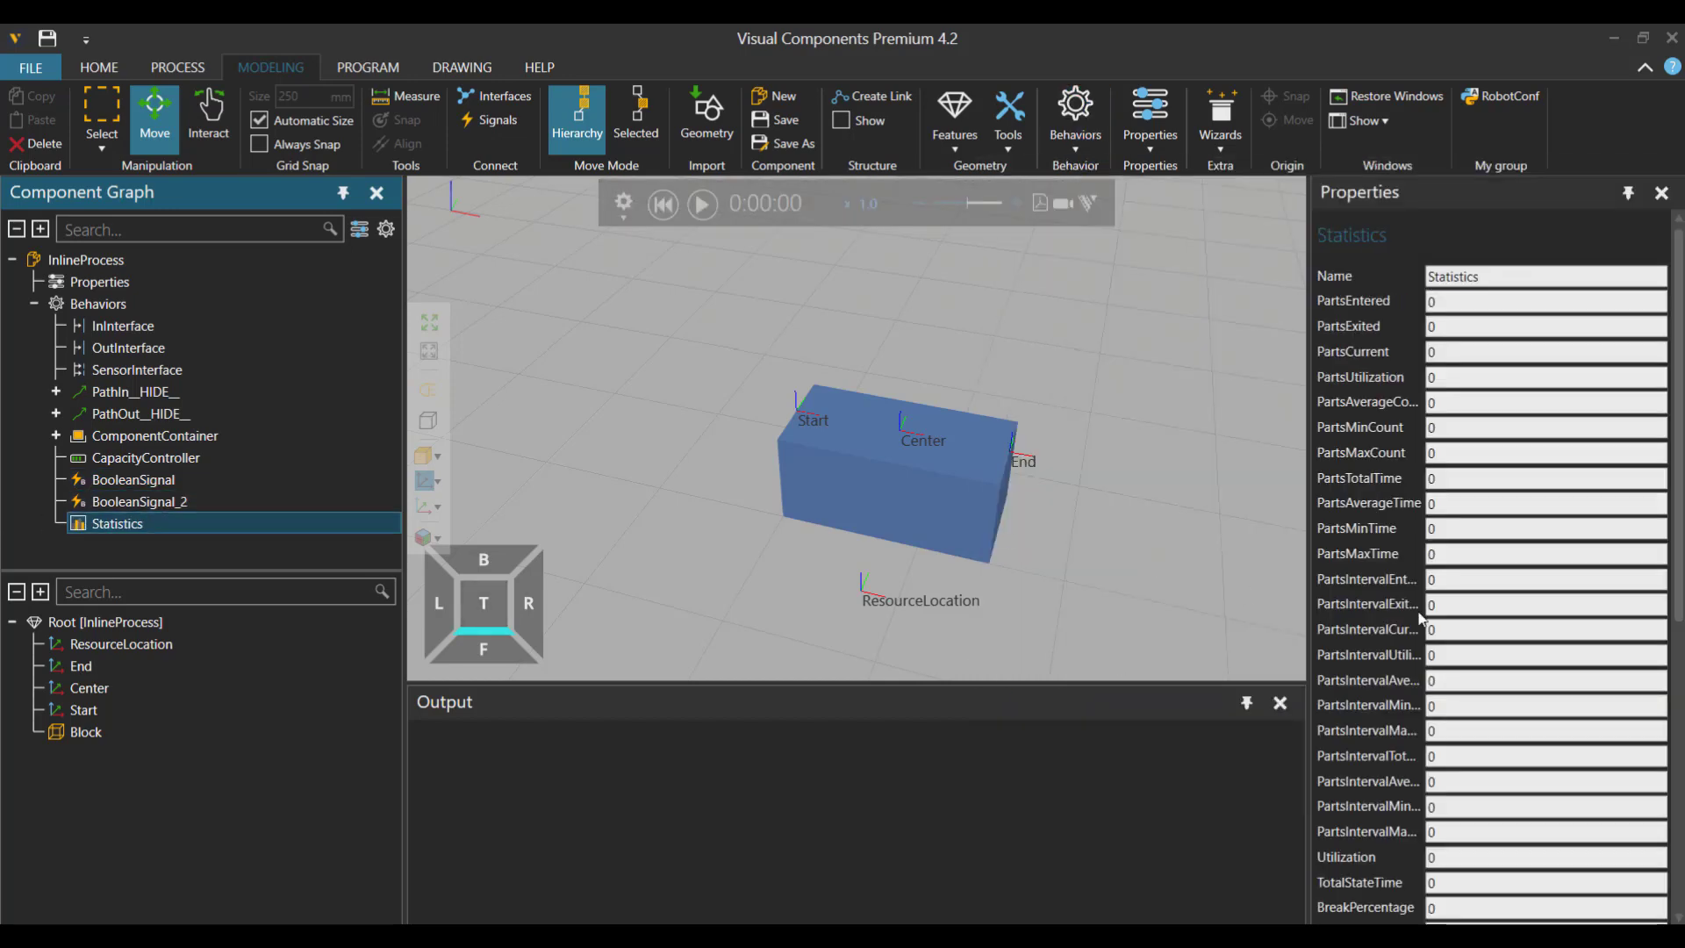
Fill in the default Statistics states, then select BooleanSignal.
{"action": "scroll", "coordinate": [1492, 746], "scroll_direction": "down", "scroll_amount": 10}
{"action": "left_click", "coordinate": [1517, 903]}
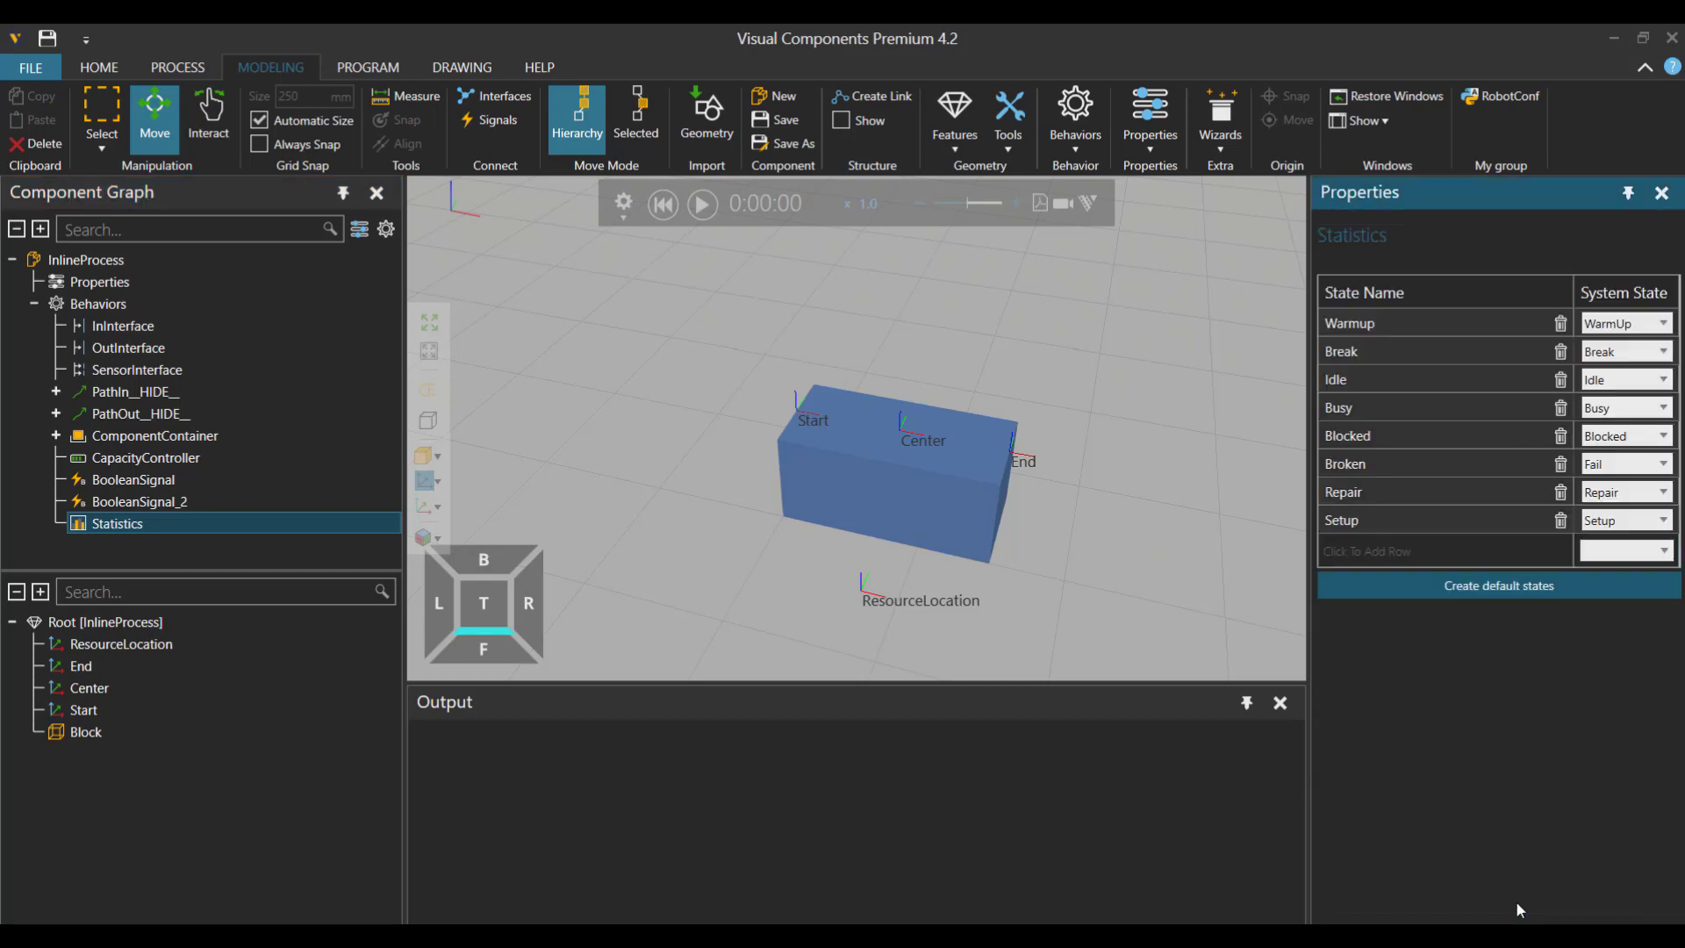
{"action": "scroll", "coordinate": [1527, 834], "scroll_direction": "down", "scroll_amount": 10}
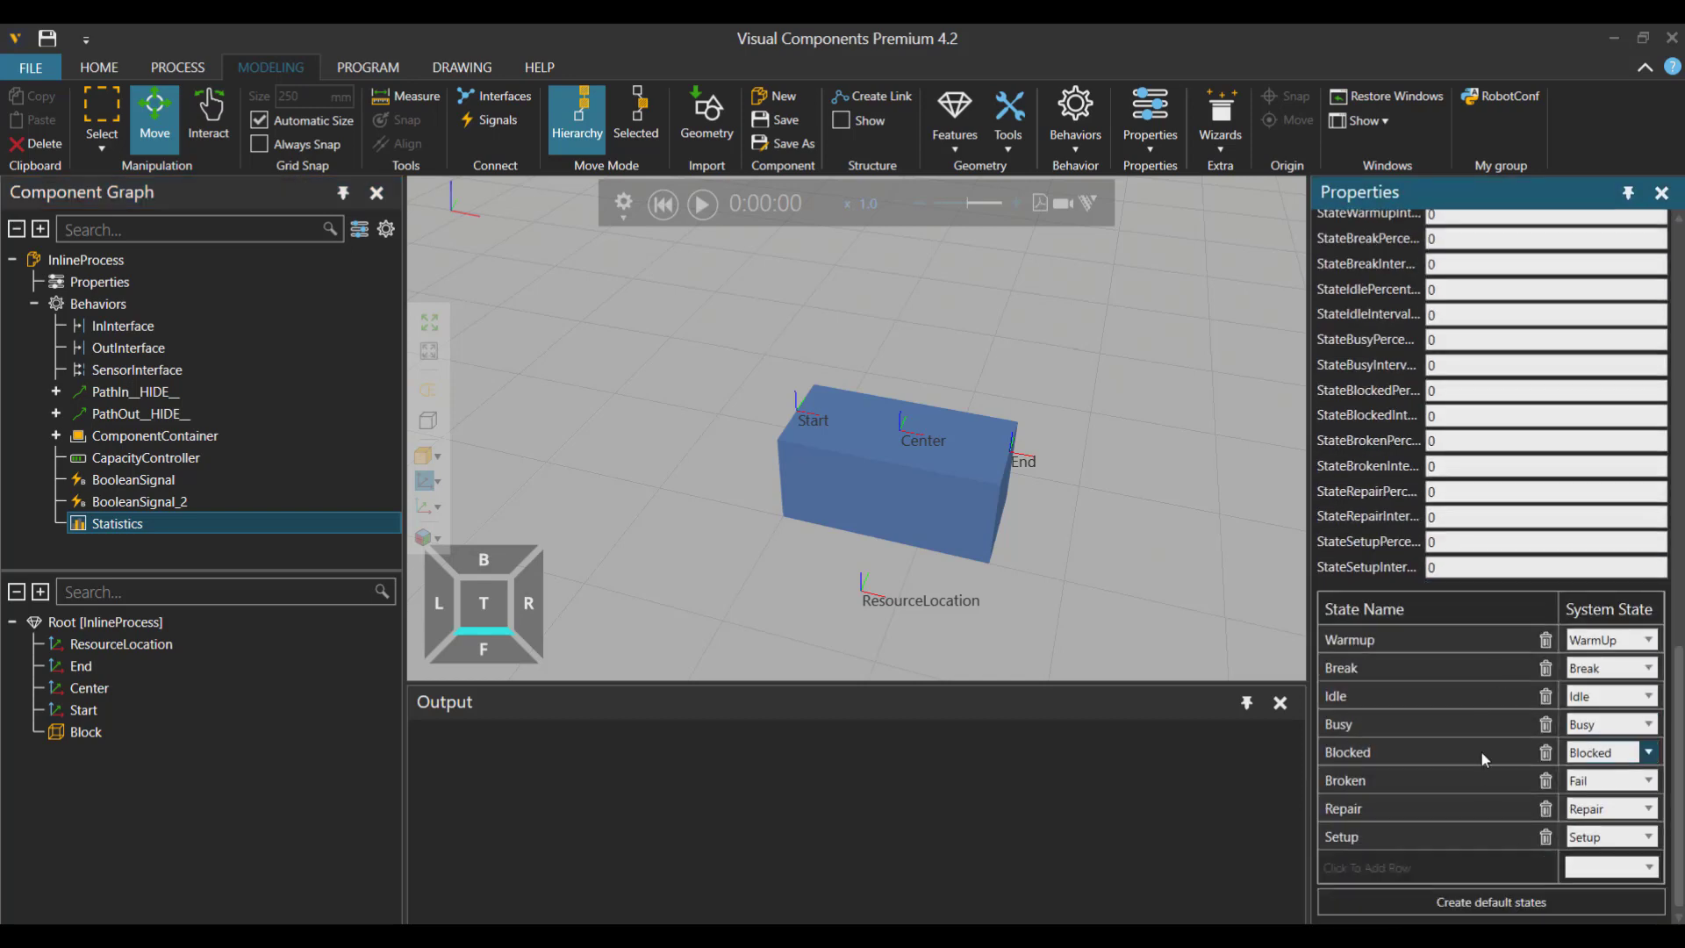
{"action": "left_click", "coordinate": [133, 479]}
Rename BooleanSignal to PowerOnSignal and connect it to PathIn__HIDE__.
{"action": "left_click", "coordinate": [1542, 277]}
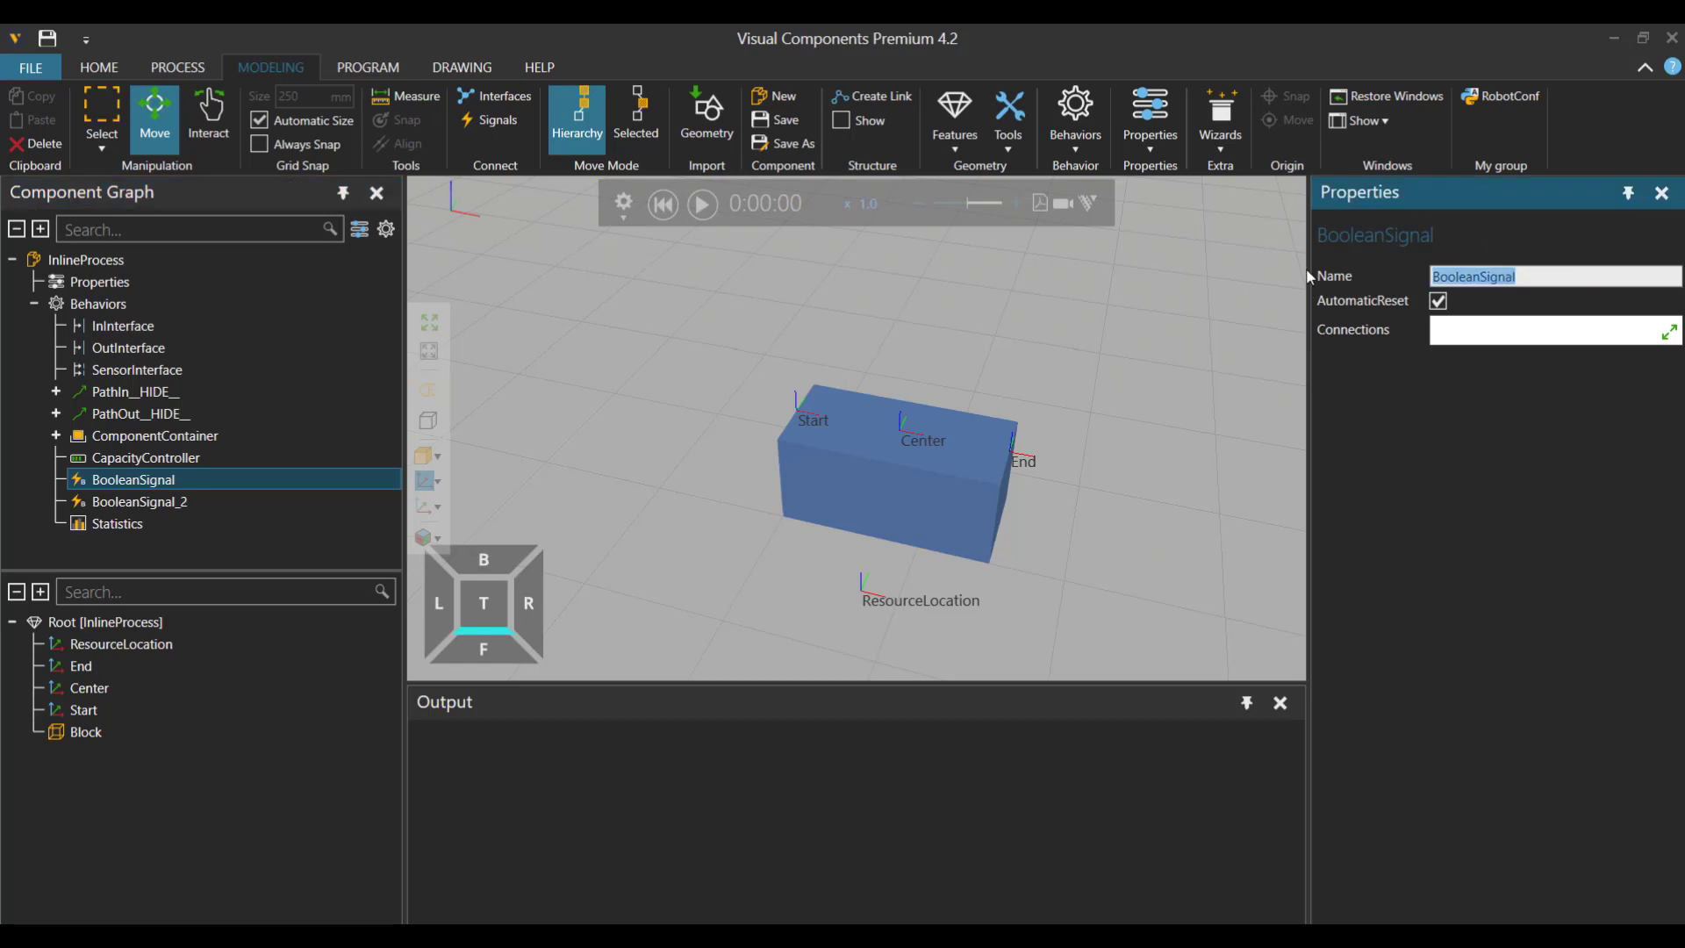
{"action": "type", "text": "PowerO"}
{"action": "key", "text": "Return"}
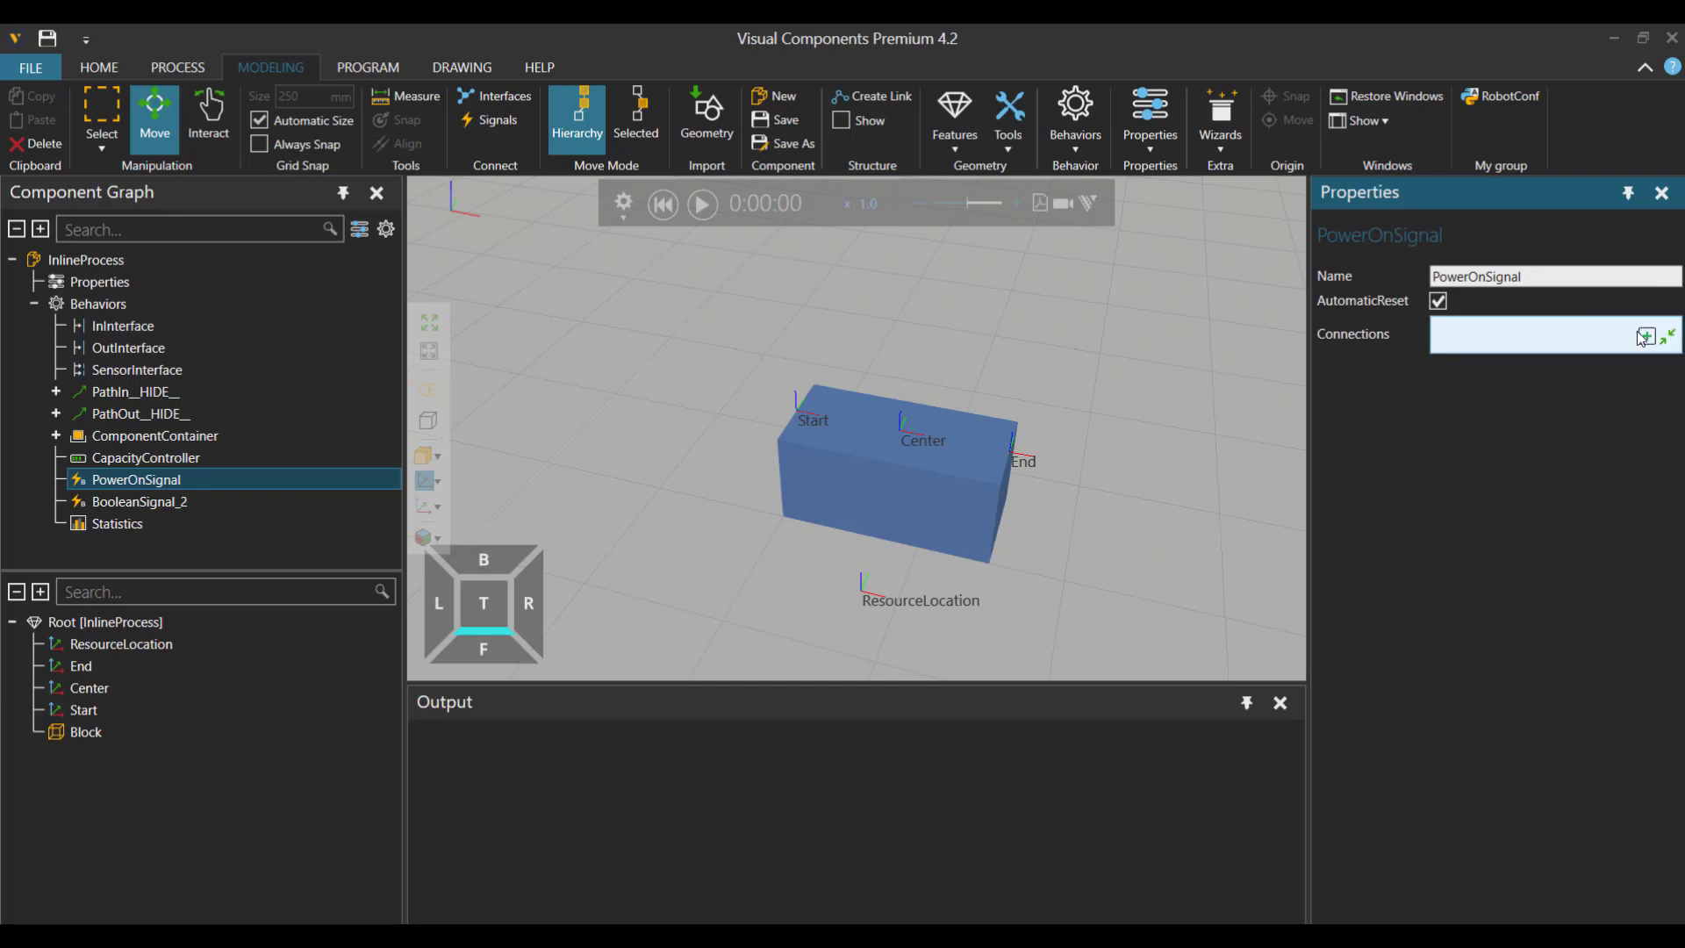
{"action": "left_click", "coordinate": [1646, 336]}
{"action": "left_click", "coordinate": [885, 388]}
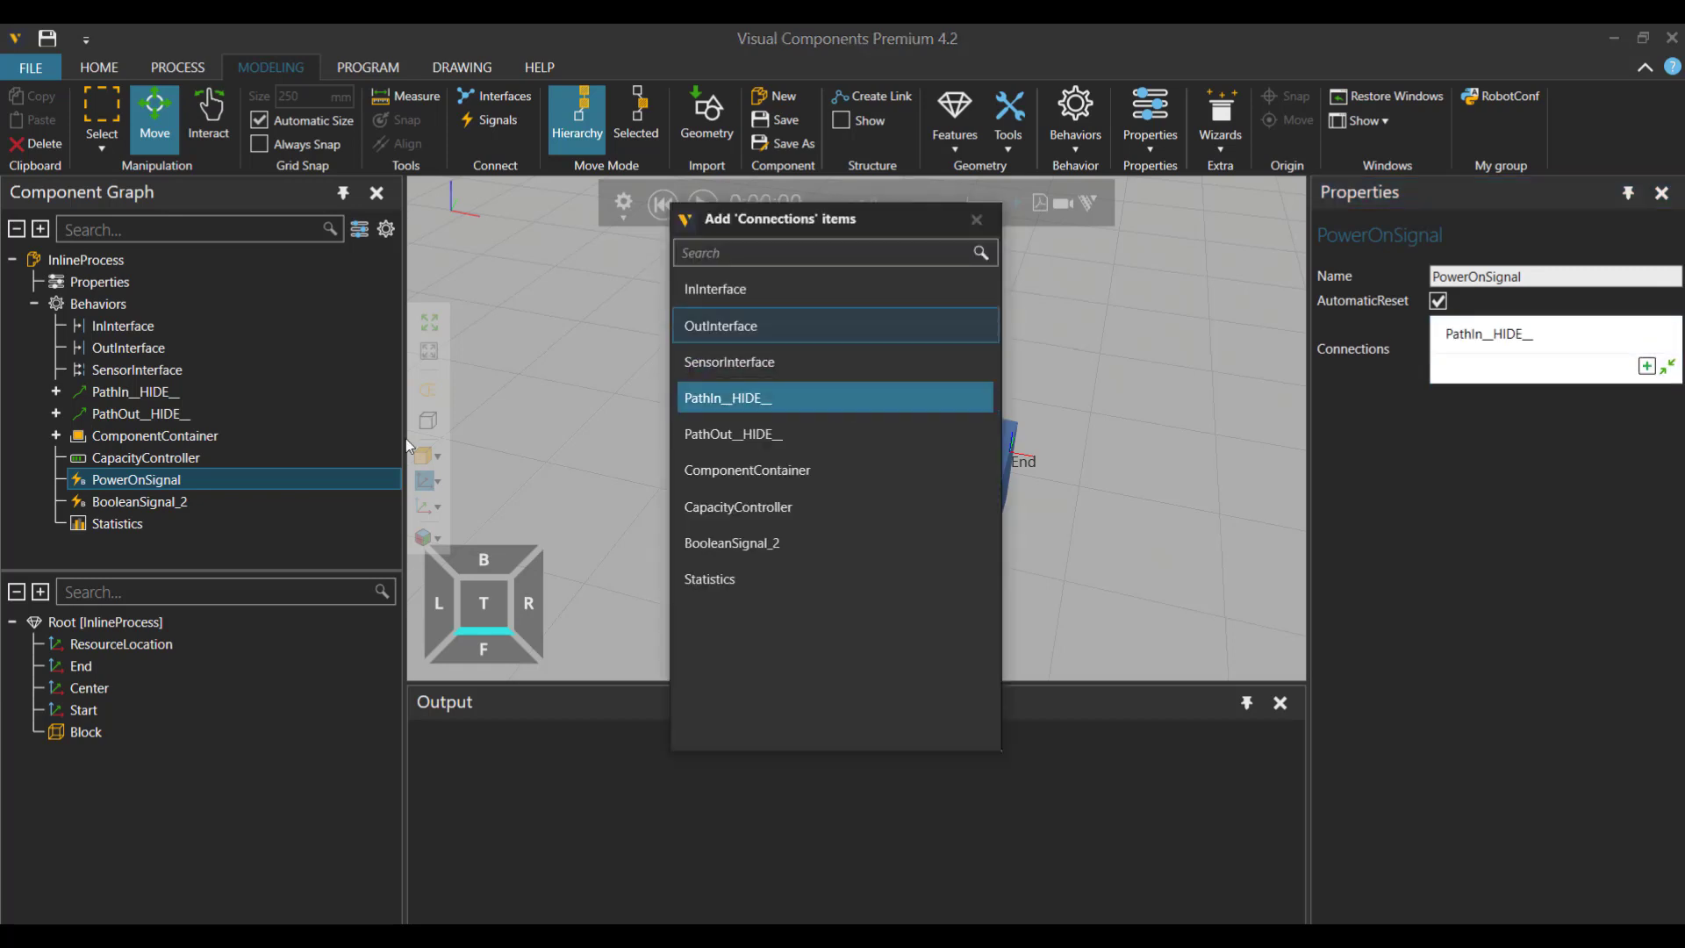
{"action": "left_click", "coordinate": [977, 220]}
Rename BooleanSignal_2 to TransitionSignal.
{"action": "left_click", "coordinate": [258, 497]}
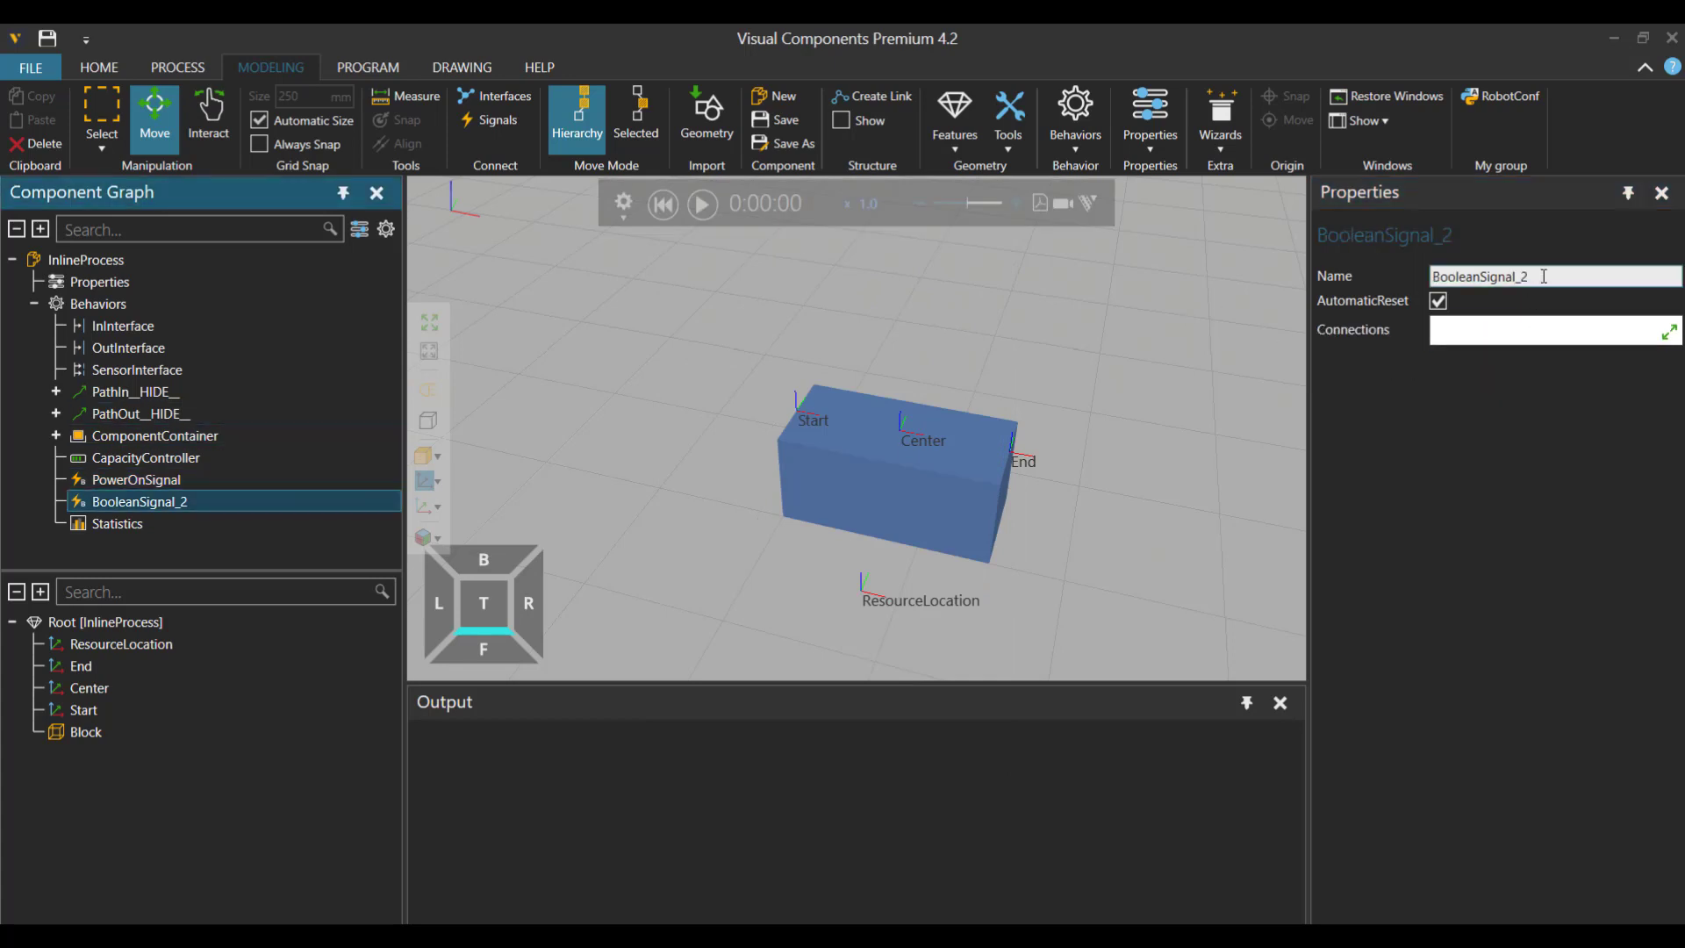
{"action": "key", "text": "Tab"}
{"action": "type", "text": "Tran"}
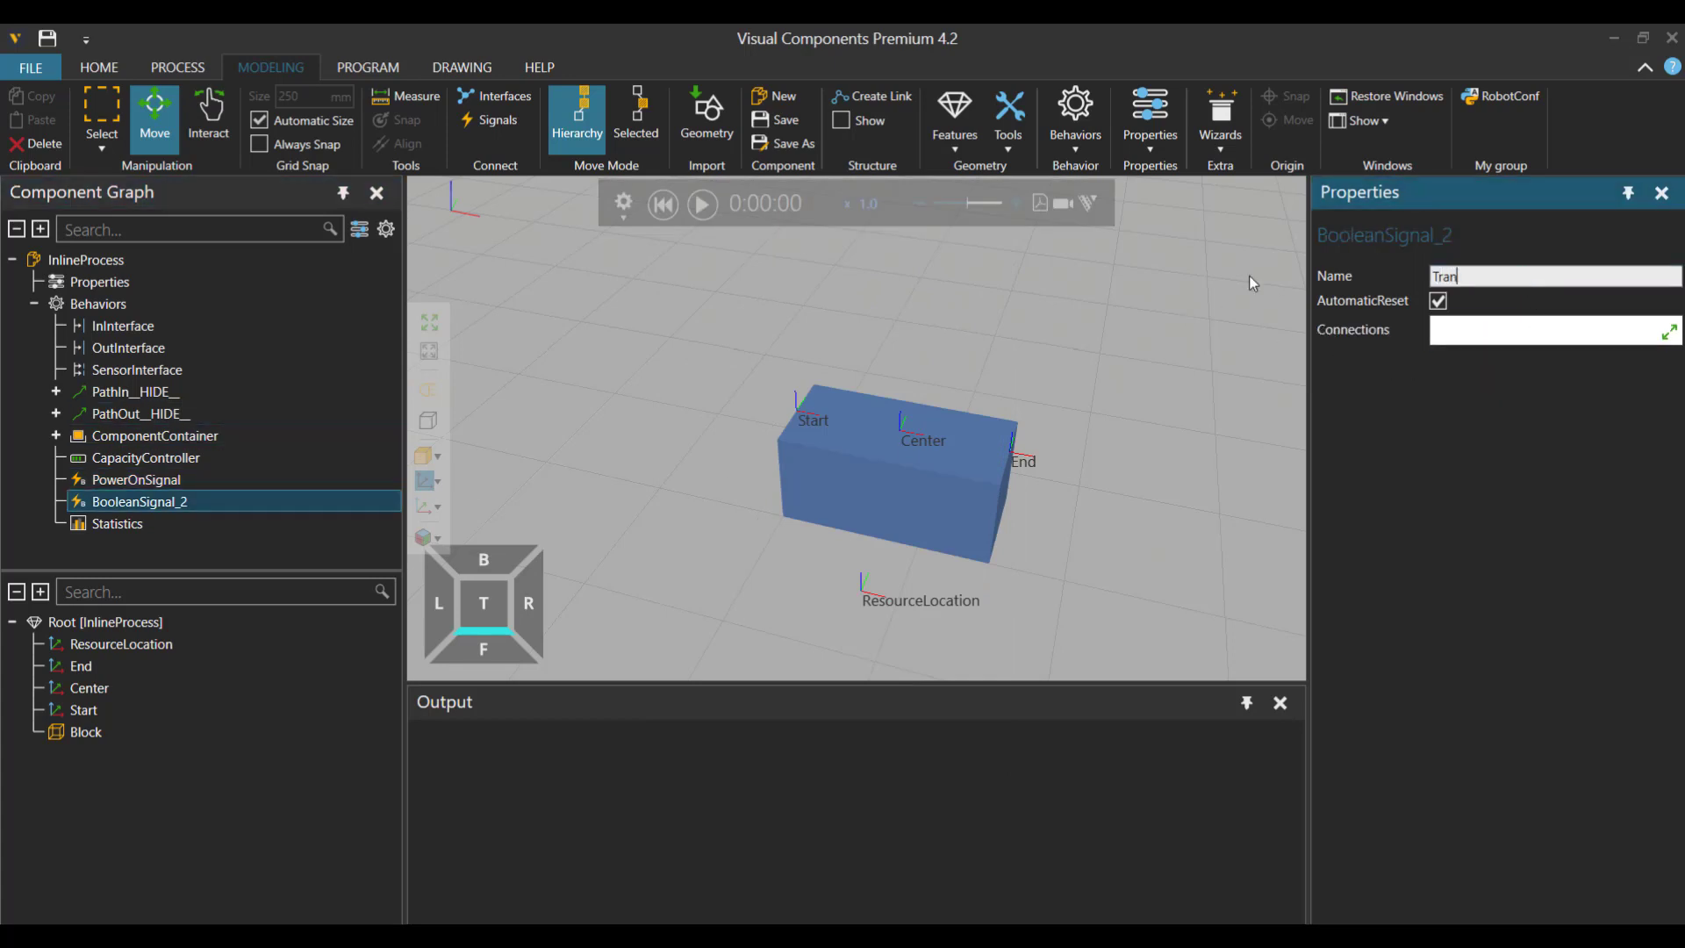
{"action": "type", "text": "sitionSignal"}
{"action": "key", "text": "Return"}
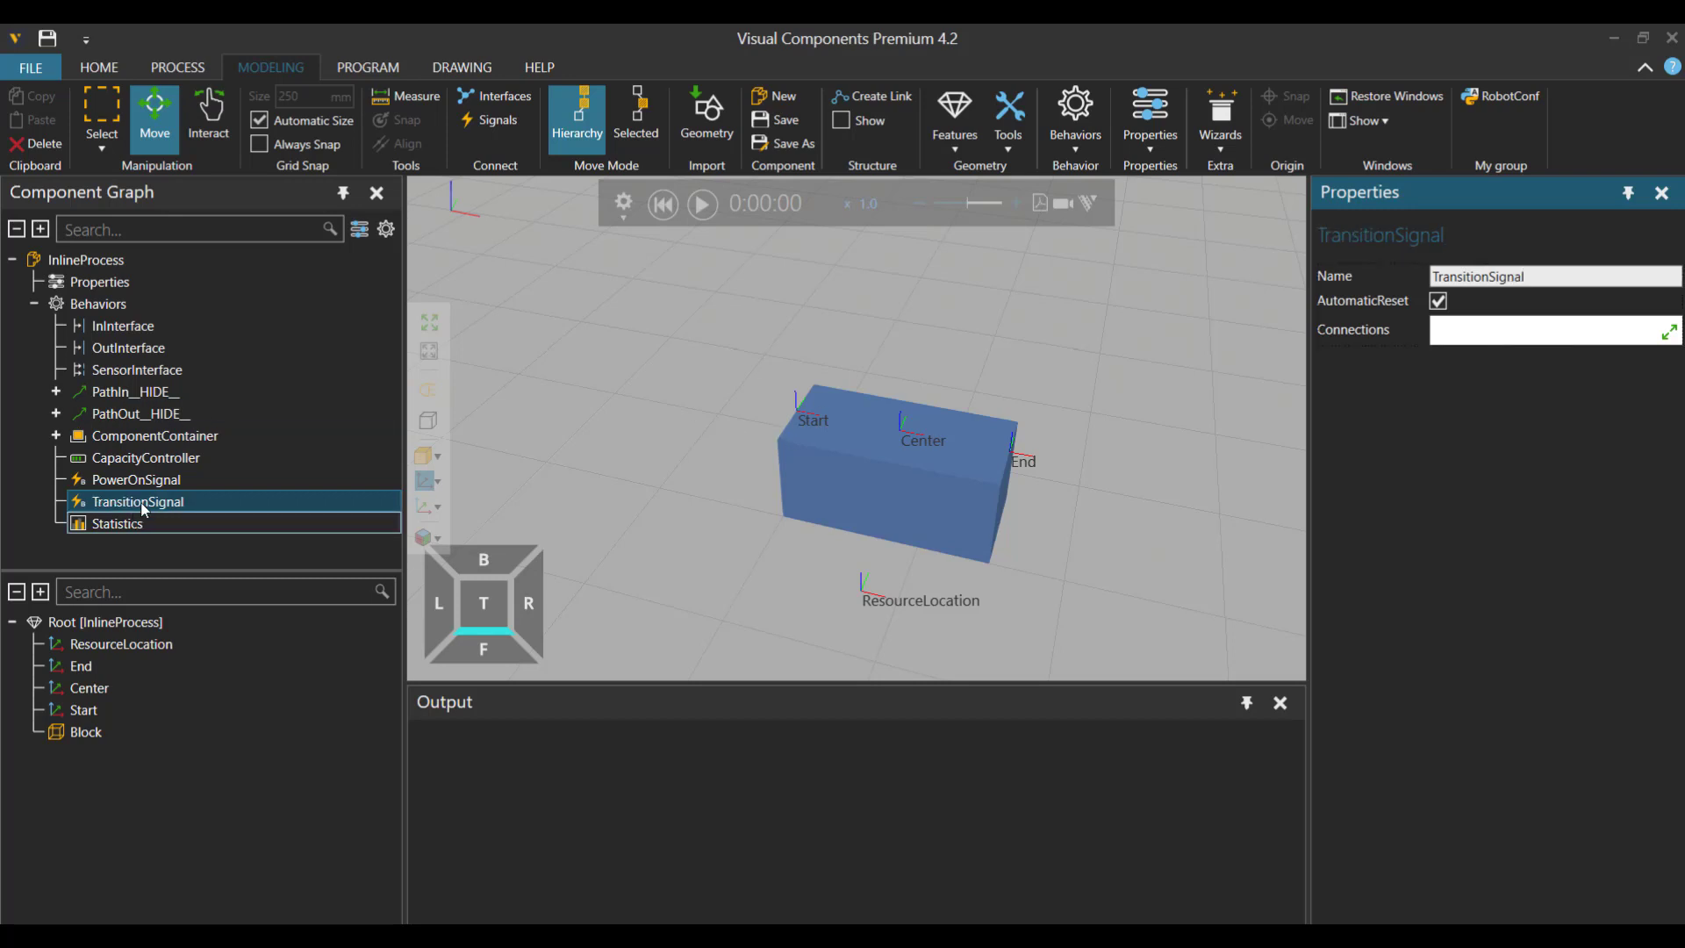
Set PathIn__HIDE__'s capacity to 1 and add CapacityController as its capacity block.
{"action": "left_click", "coordinate": [123, 394]}
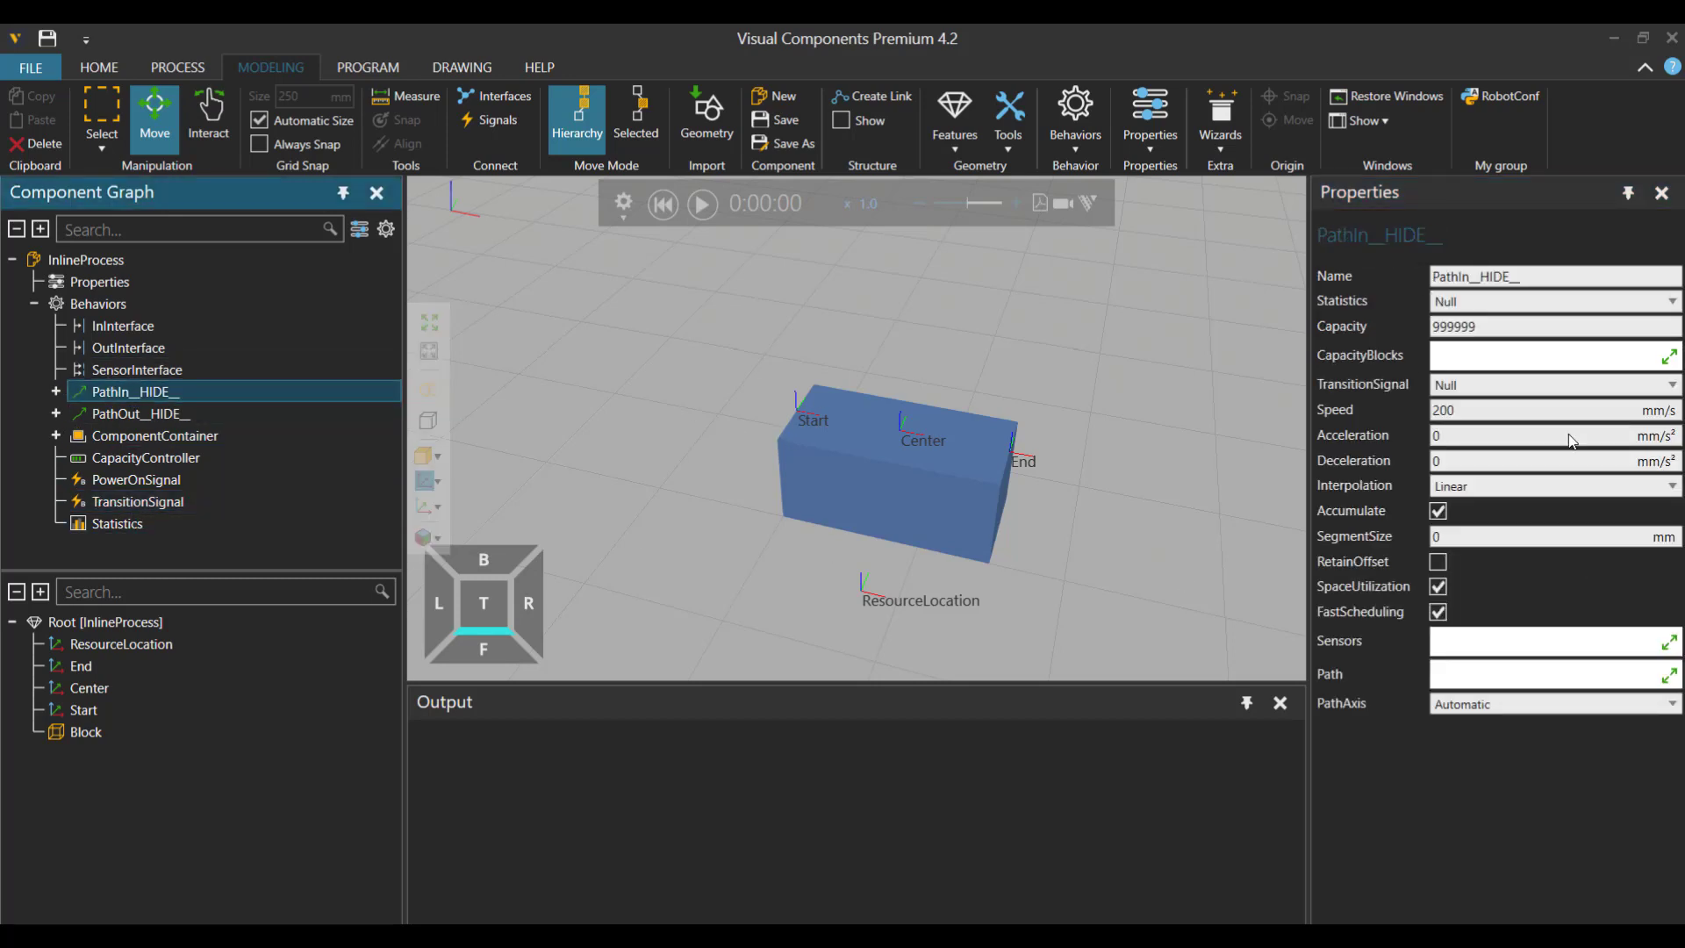
{"action": "left_click_drag", "start_coordinate": [1492, 326], "coordinate": [1356, 337]}
{"action": "type", "text": "1"}
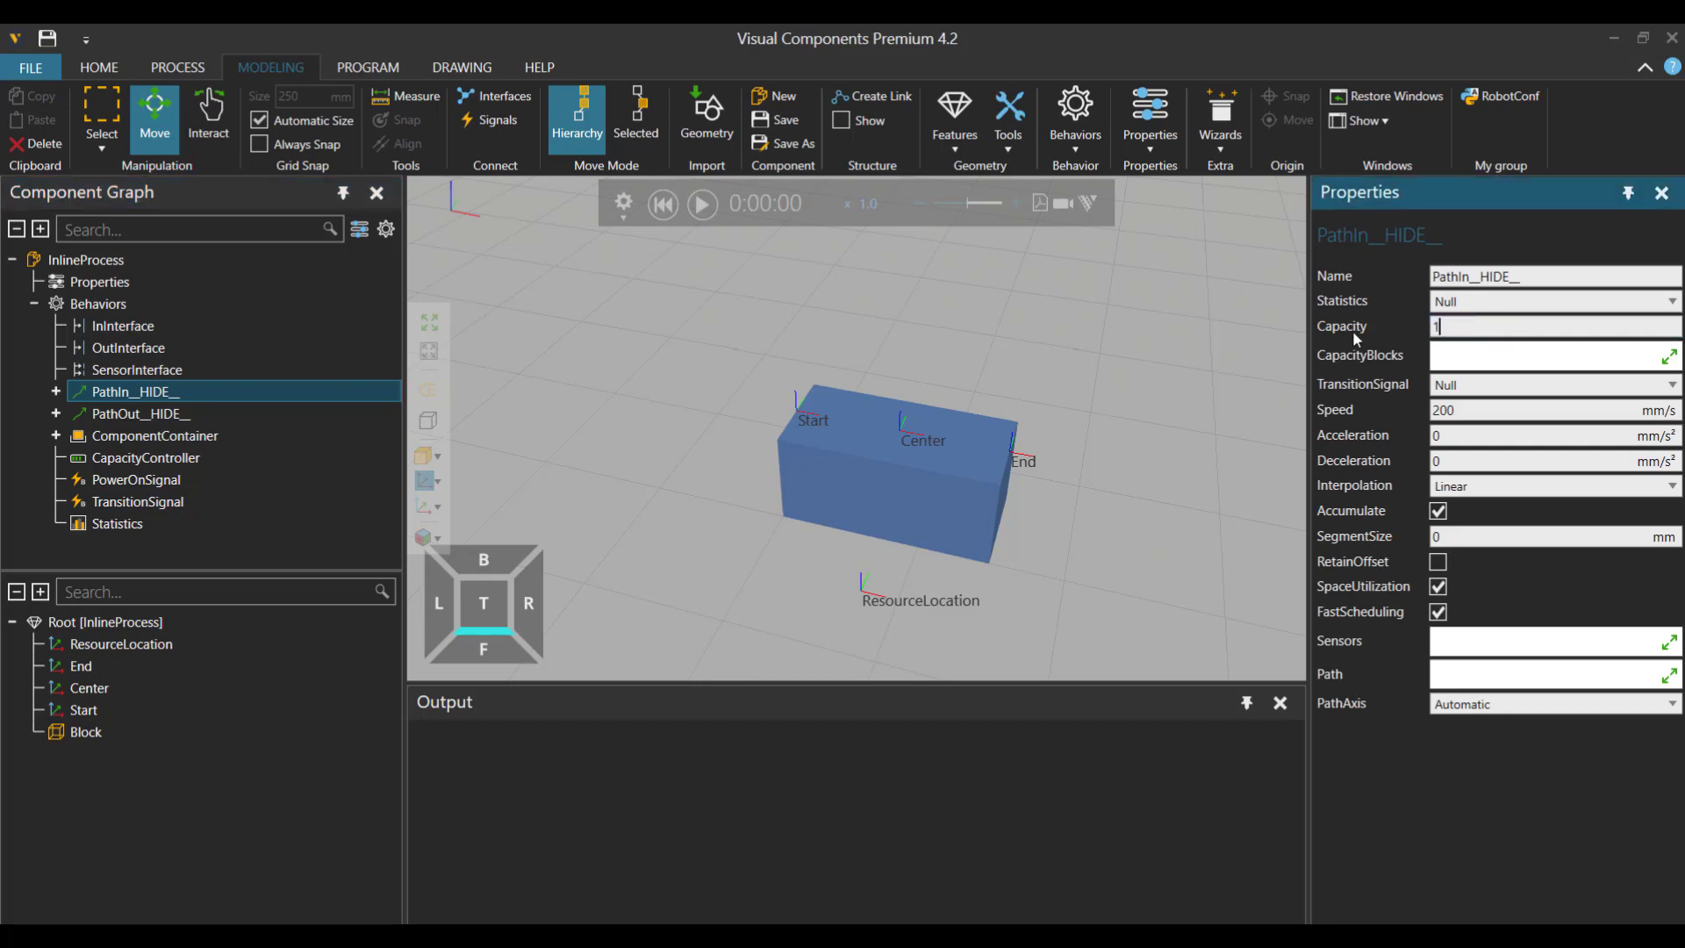
{"action": "key", "text": "Return"}
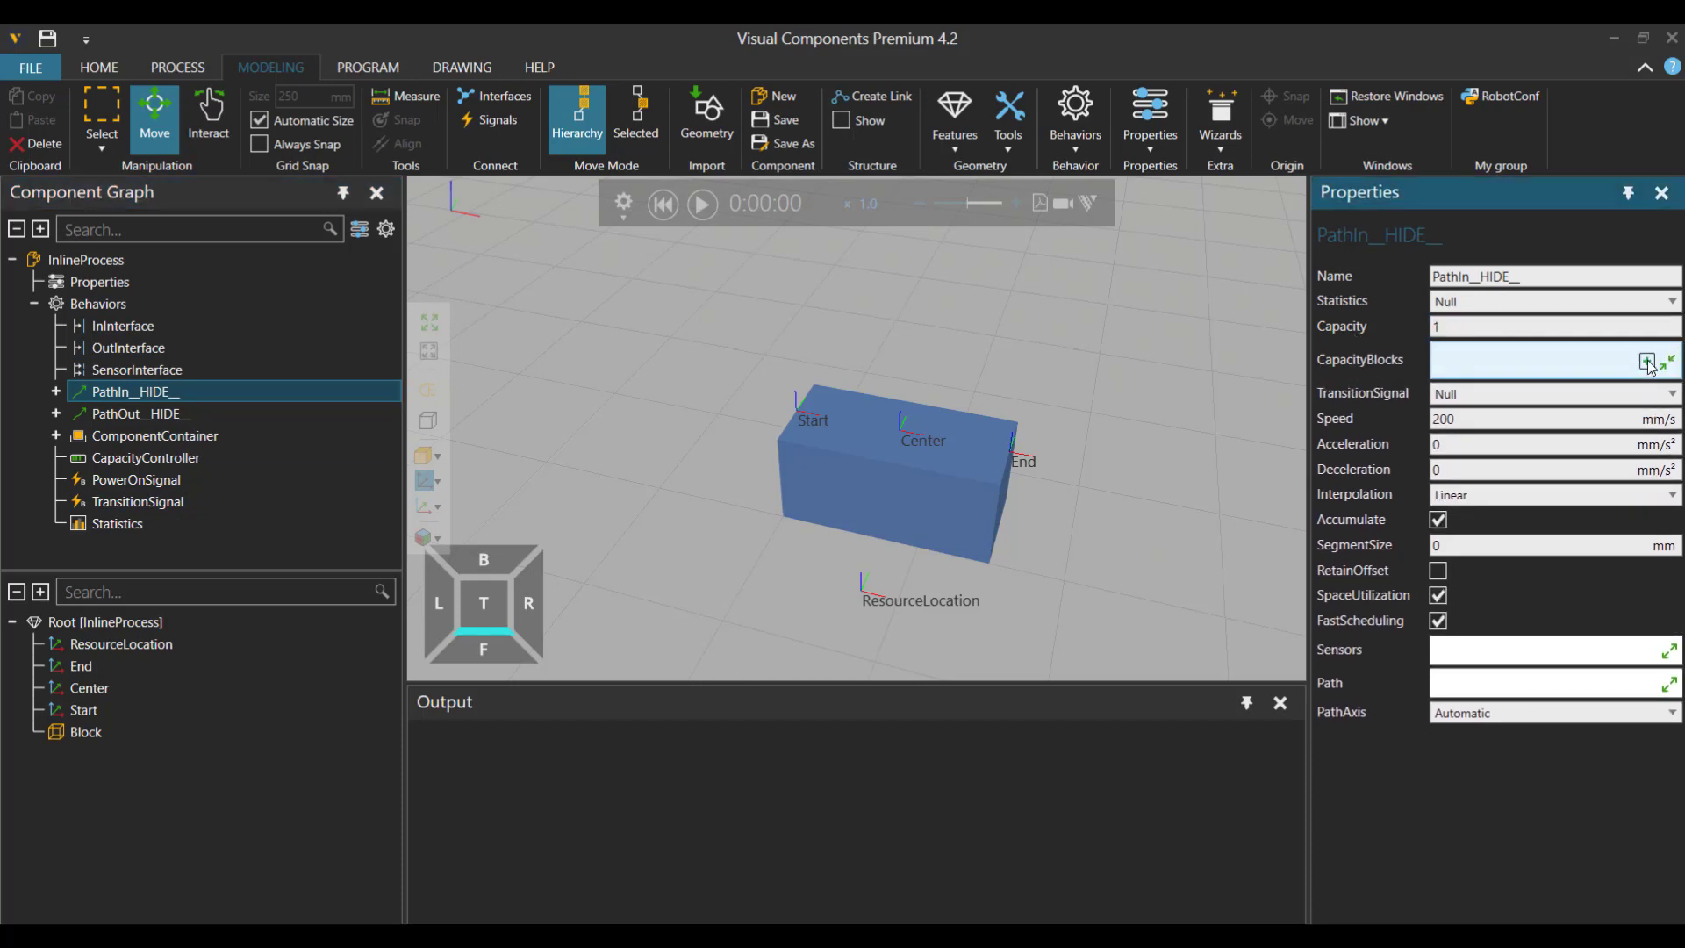
{"action": "left_click", "coordinate": [1647, 367]}
{"action": "left_click", "coordinate": [790, 290]}
{"action": "left_click", "coordinate": [977, 221]}
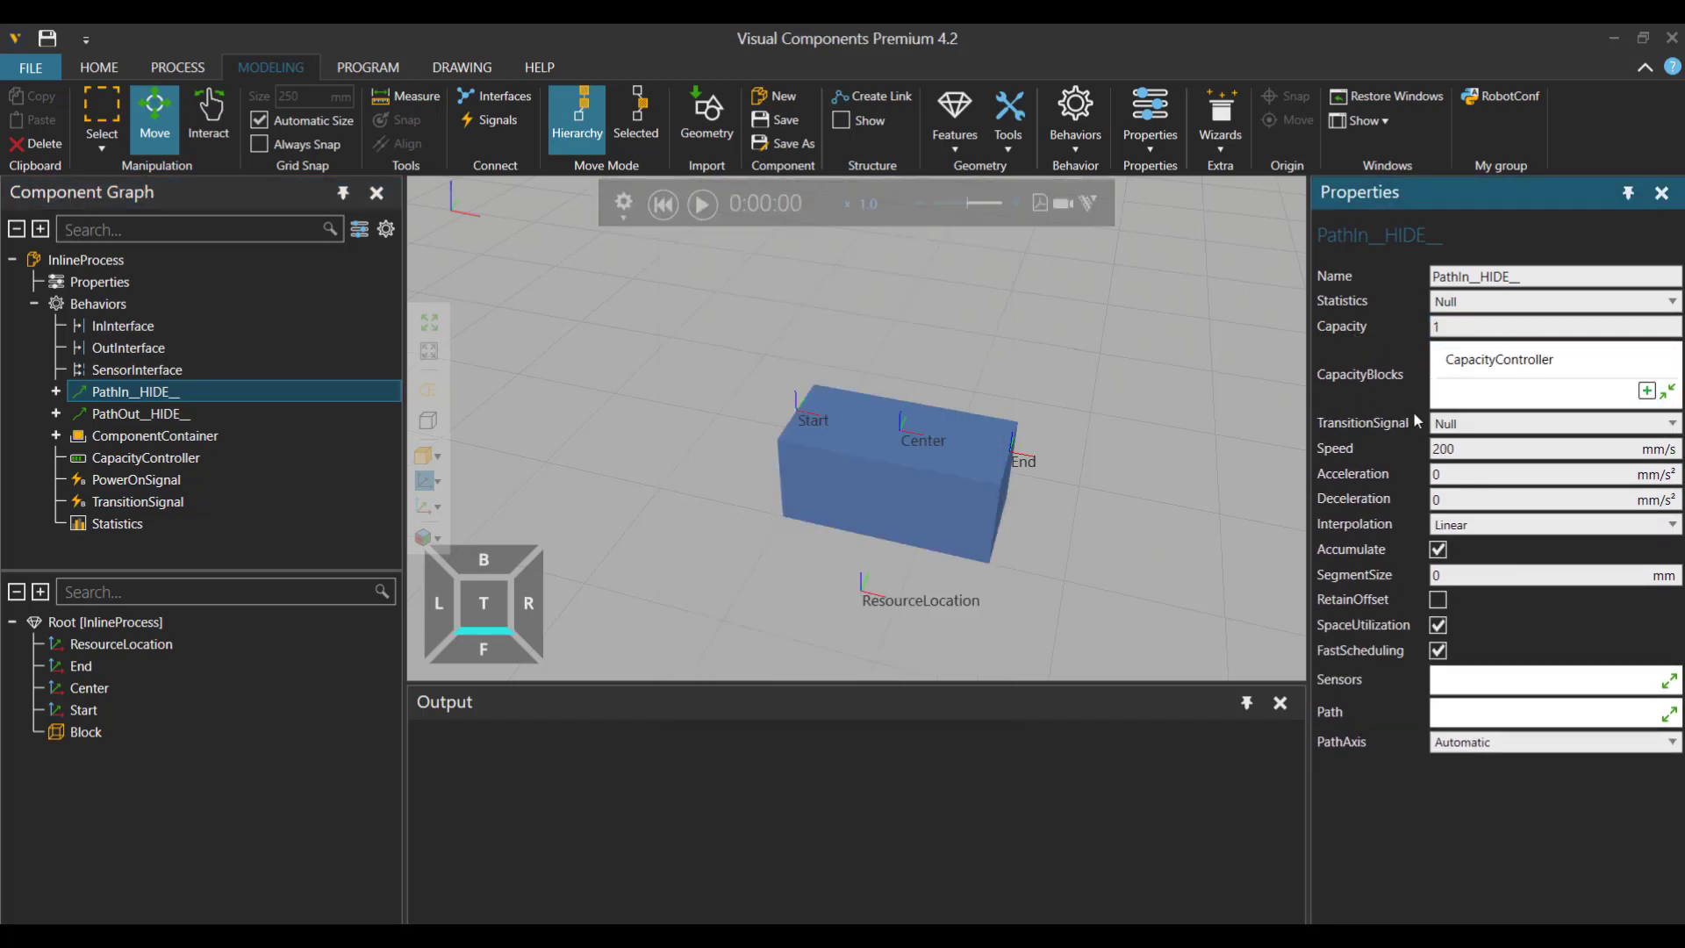
Use TransitionSignal as the path's transition signal and turn off FastScheduling.
{"action": "left_click", "coordinate": [1554, 424]}
{"action": "left_click", "coordinate": [1472, 493]}
{"action": "left_click", "coordinate": [1441, 650]}
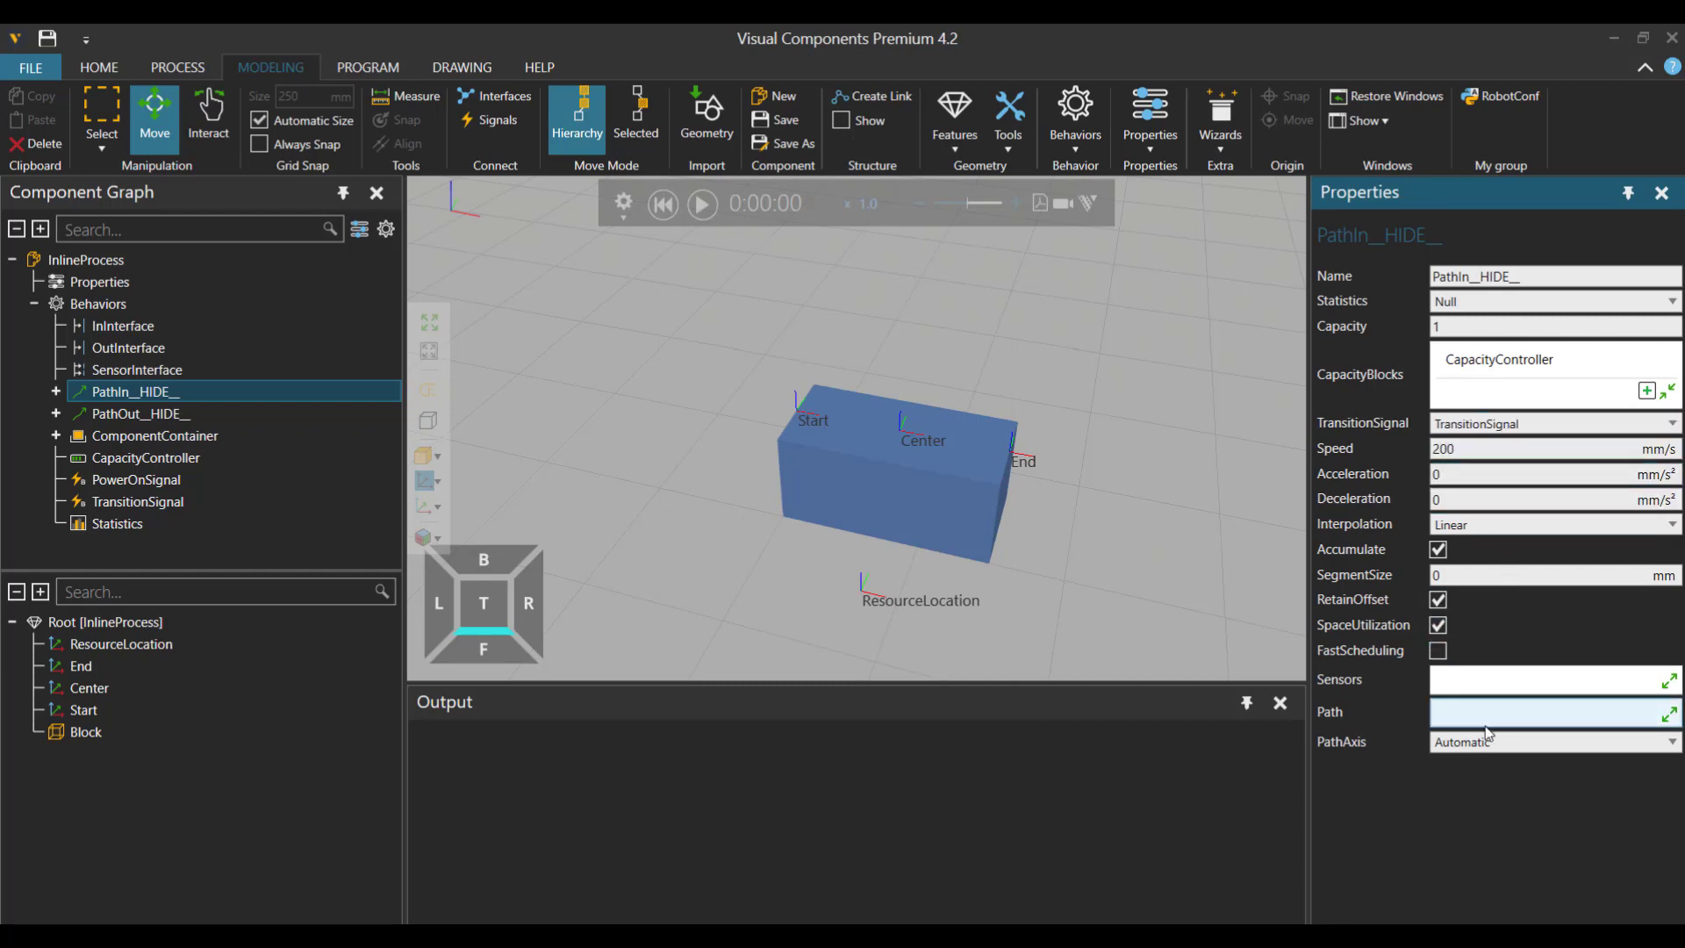
Build PathIn__HIDE__'s path from the Start frame to the Center frame.
{"action": "left_click", "coordinate": [1668, 713]}
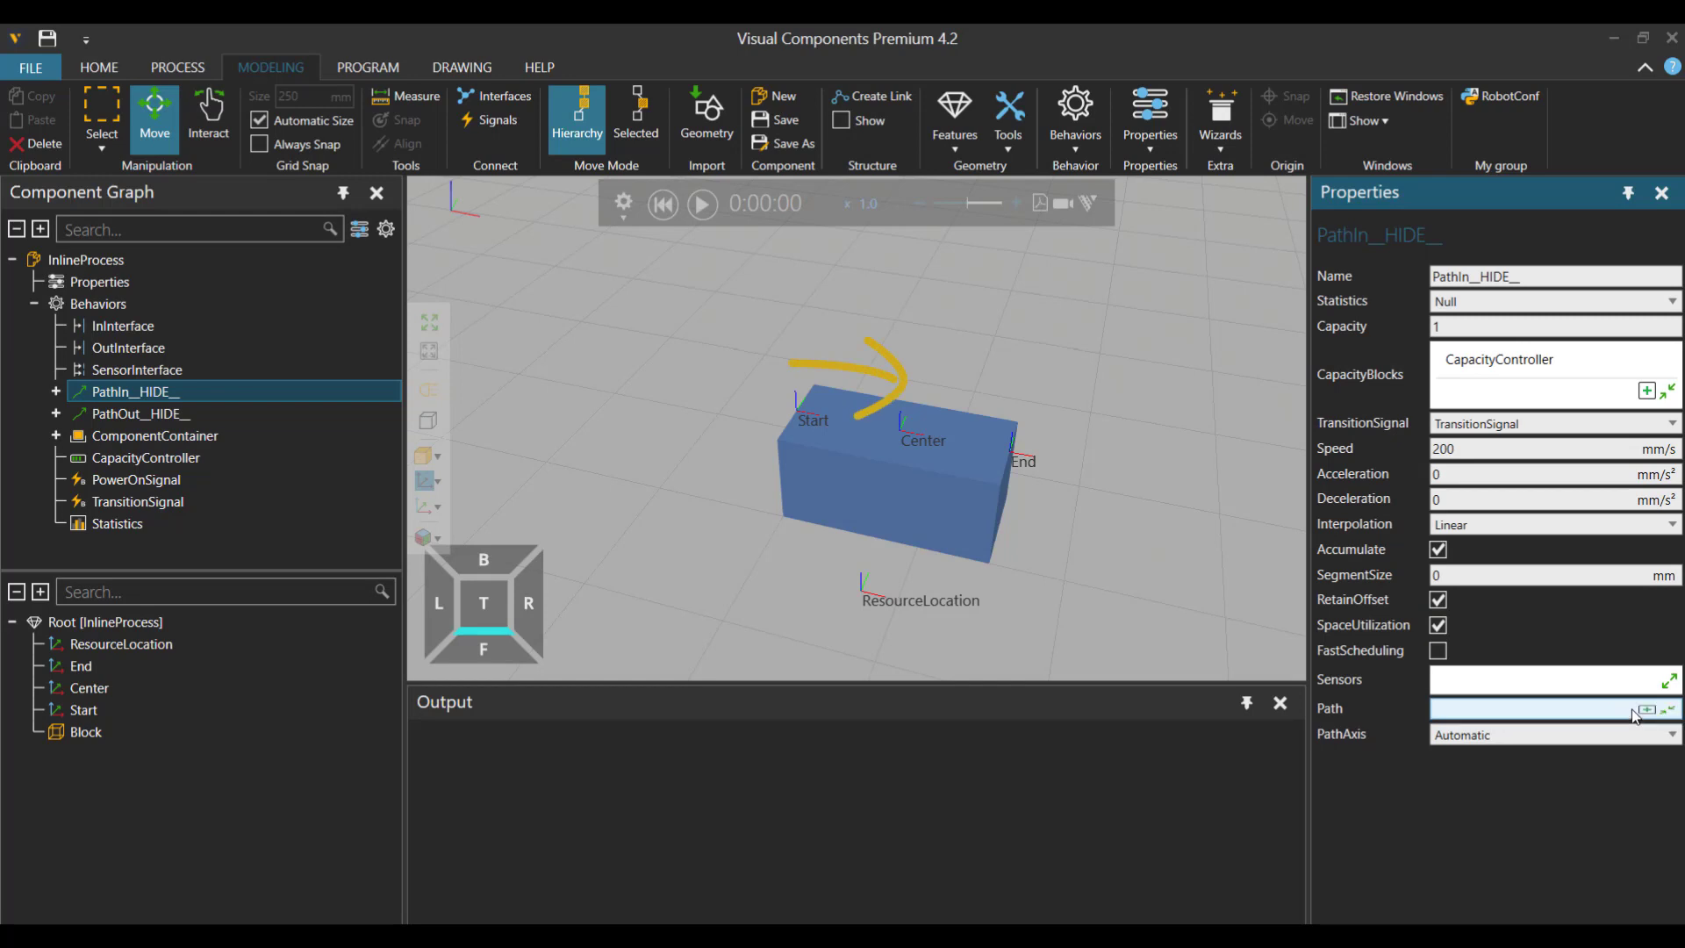
{"action": "left_click", "coordinate": [1646, 718]}
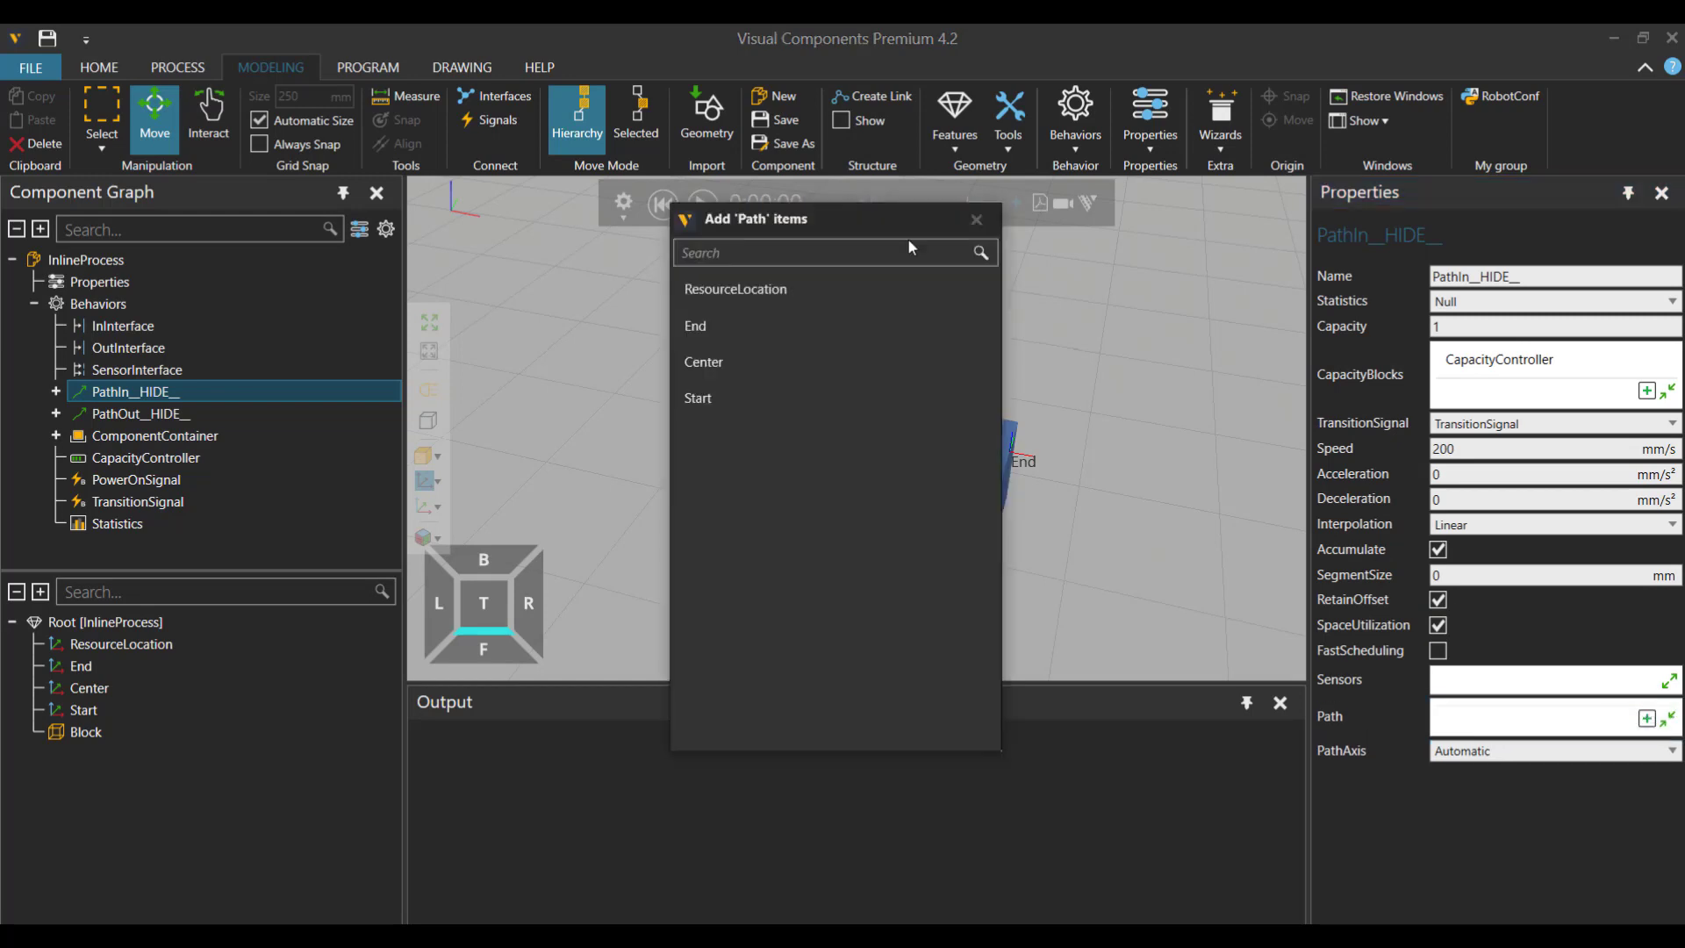
{"action": "left_click", "coordinate": [746, 395]}
{"action": "left_click", "coordinate": [736, 363]}
{"action": "left_click", "coordinate": [977, 219]}
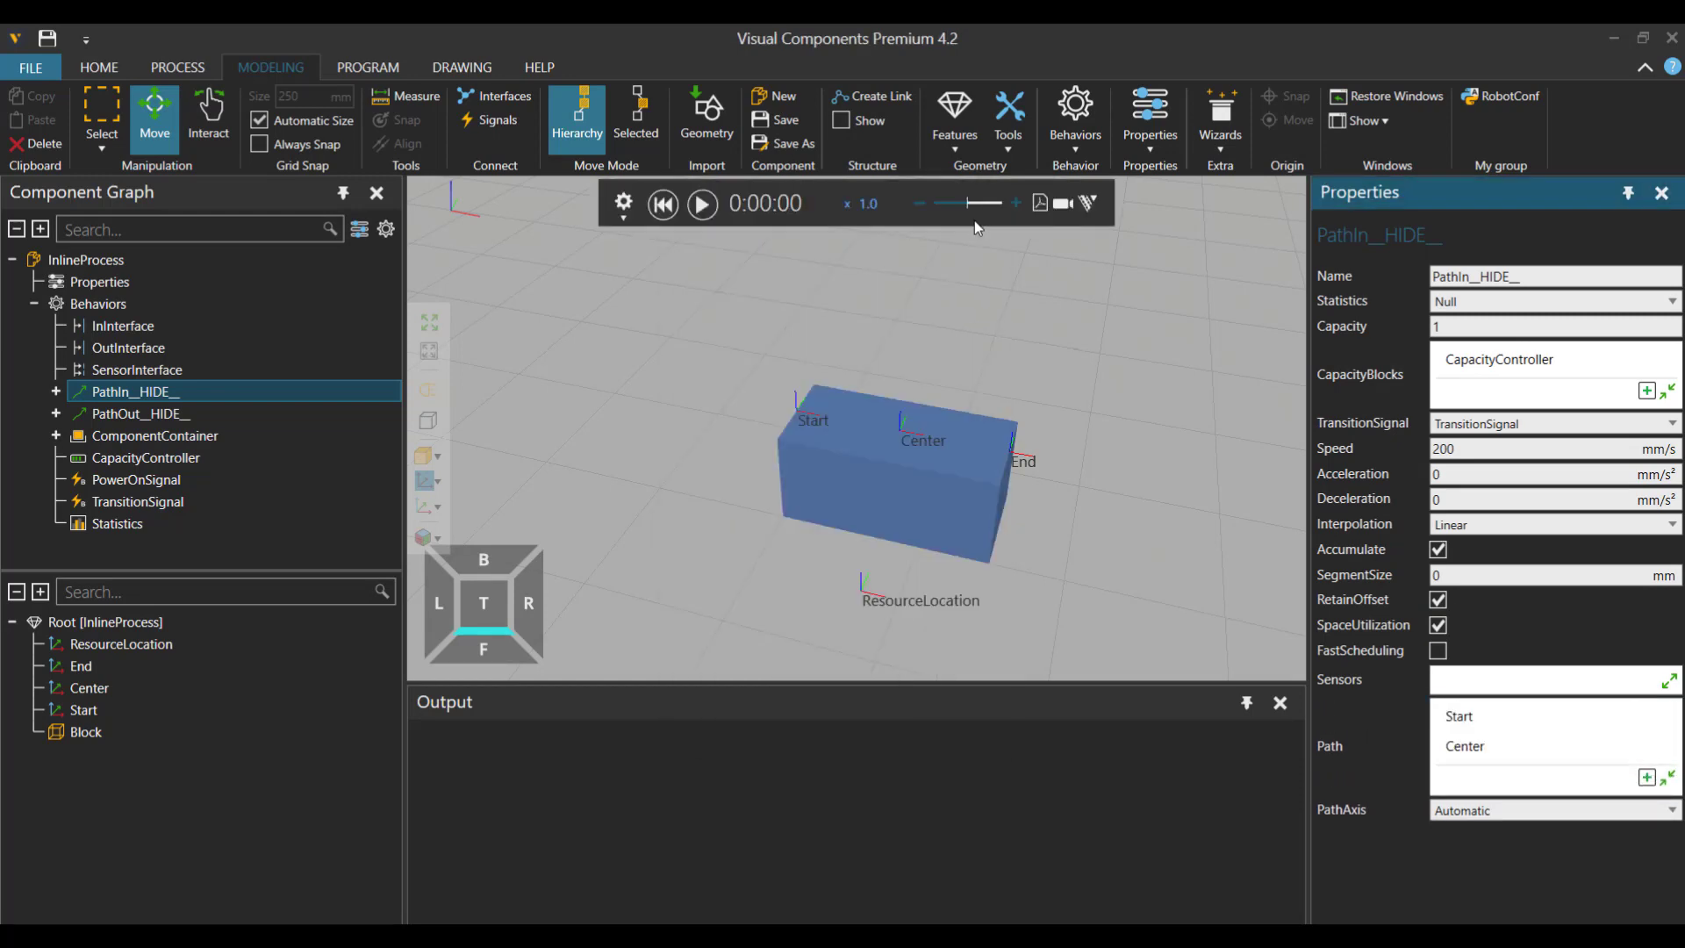
{"action": "left_click", "coordinate": [213, 413]}
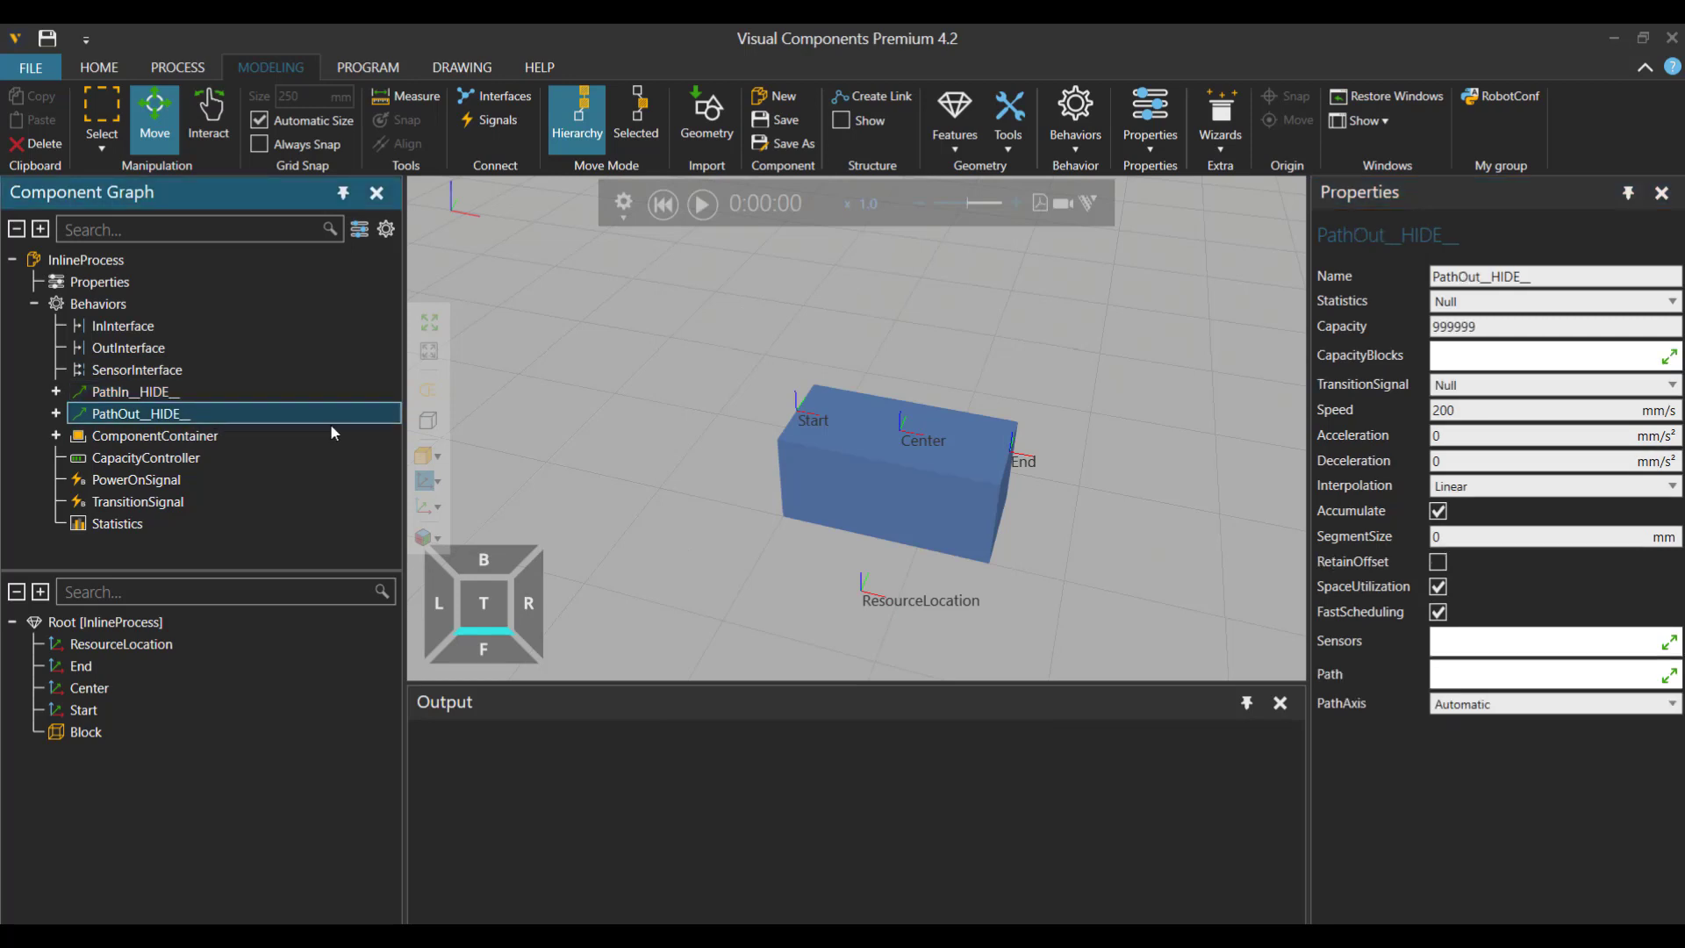
Add CapacityController as PathOut__HIDE__'s capacity block and Center as its first path point.
{"action": "left_click", "coordinate": [1474, 329]}
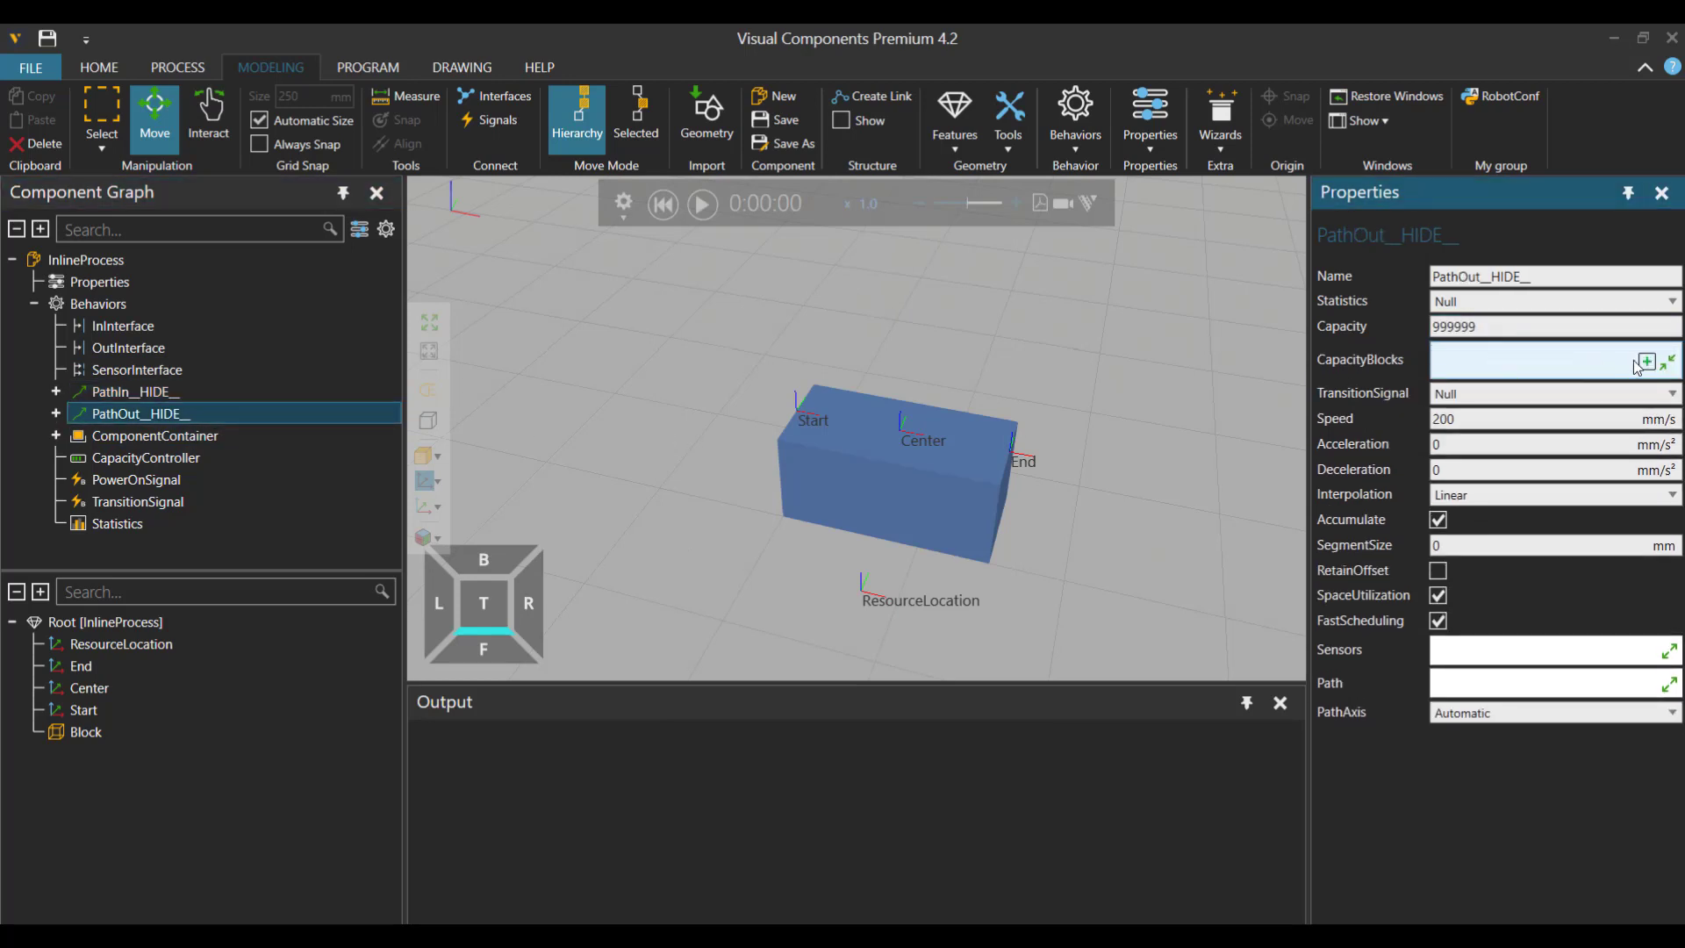
{"action": "left_click", "coordinate": [1644, 364]}
{"action": "left_click", "coordinate": [790, 289]}
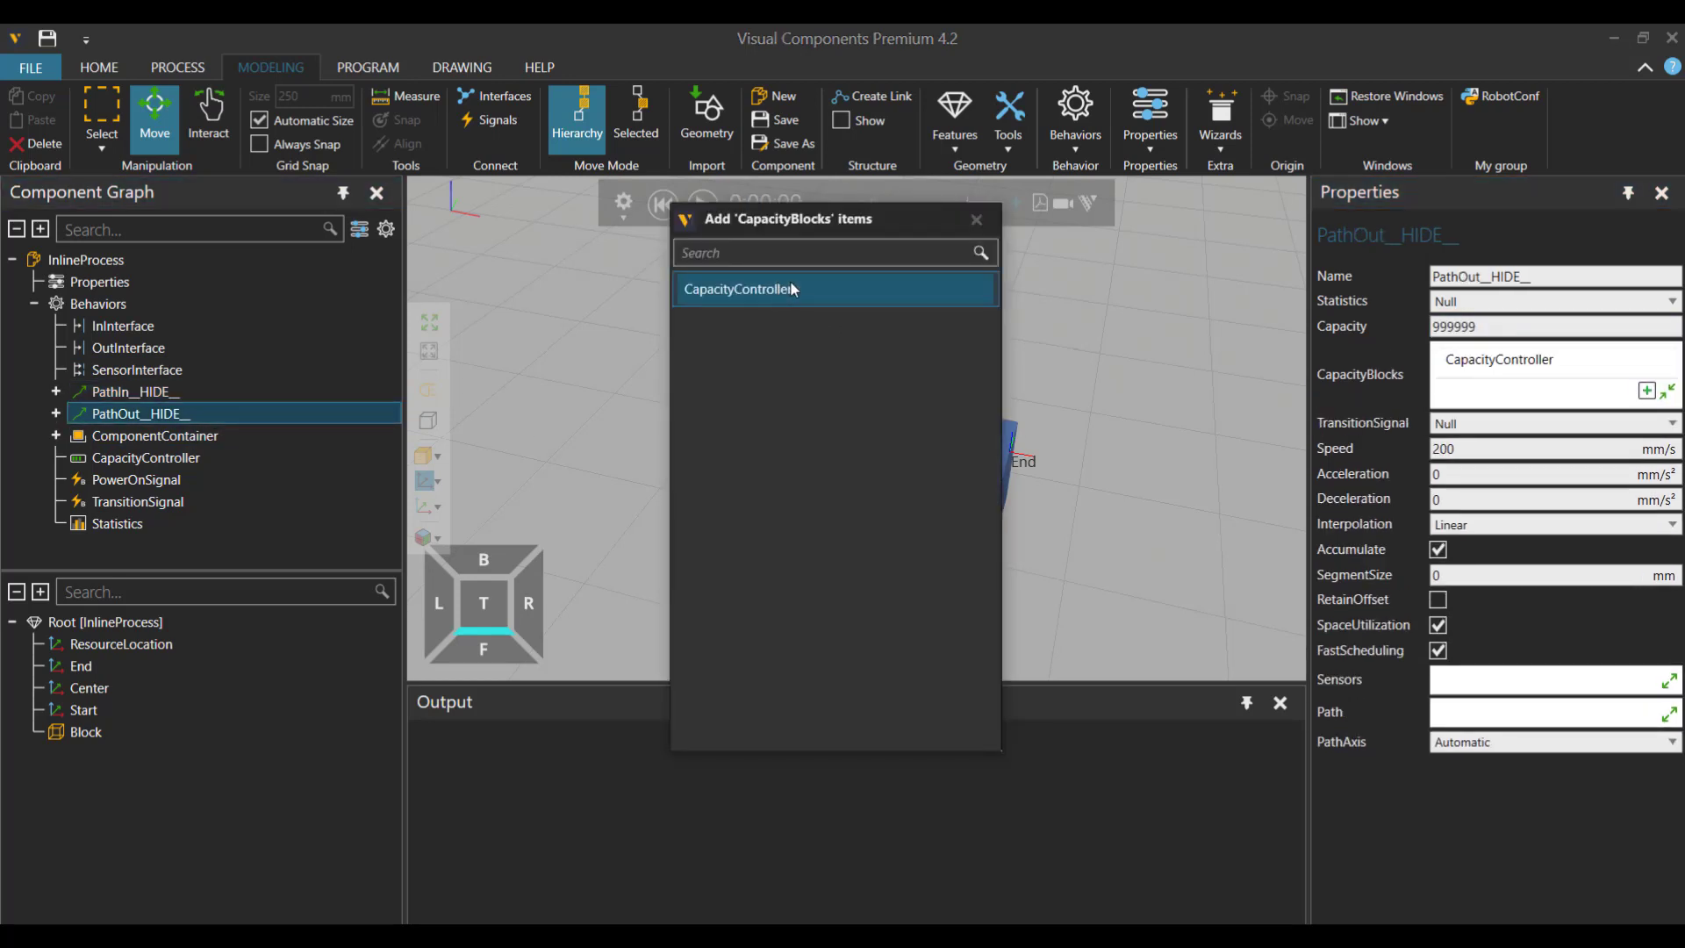
{"action": "left_click", "coordinate": [976, 219]}
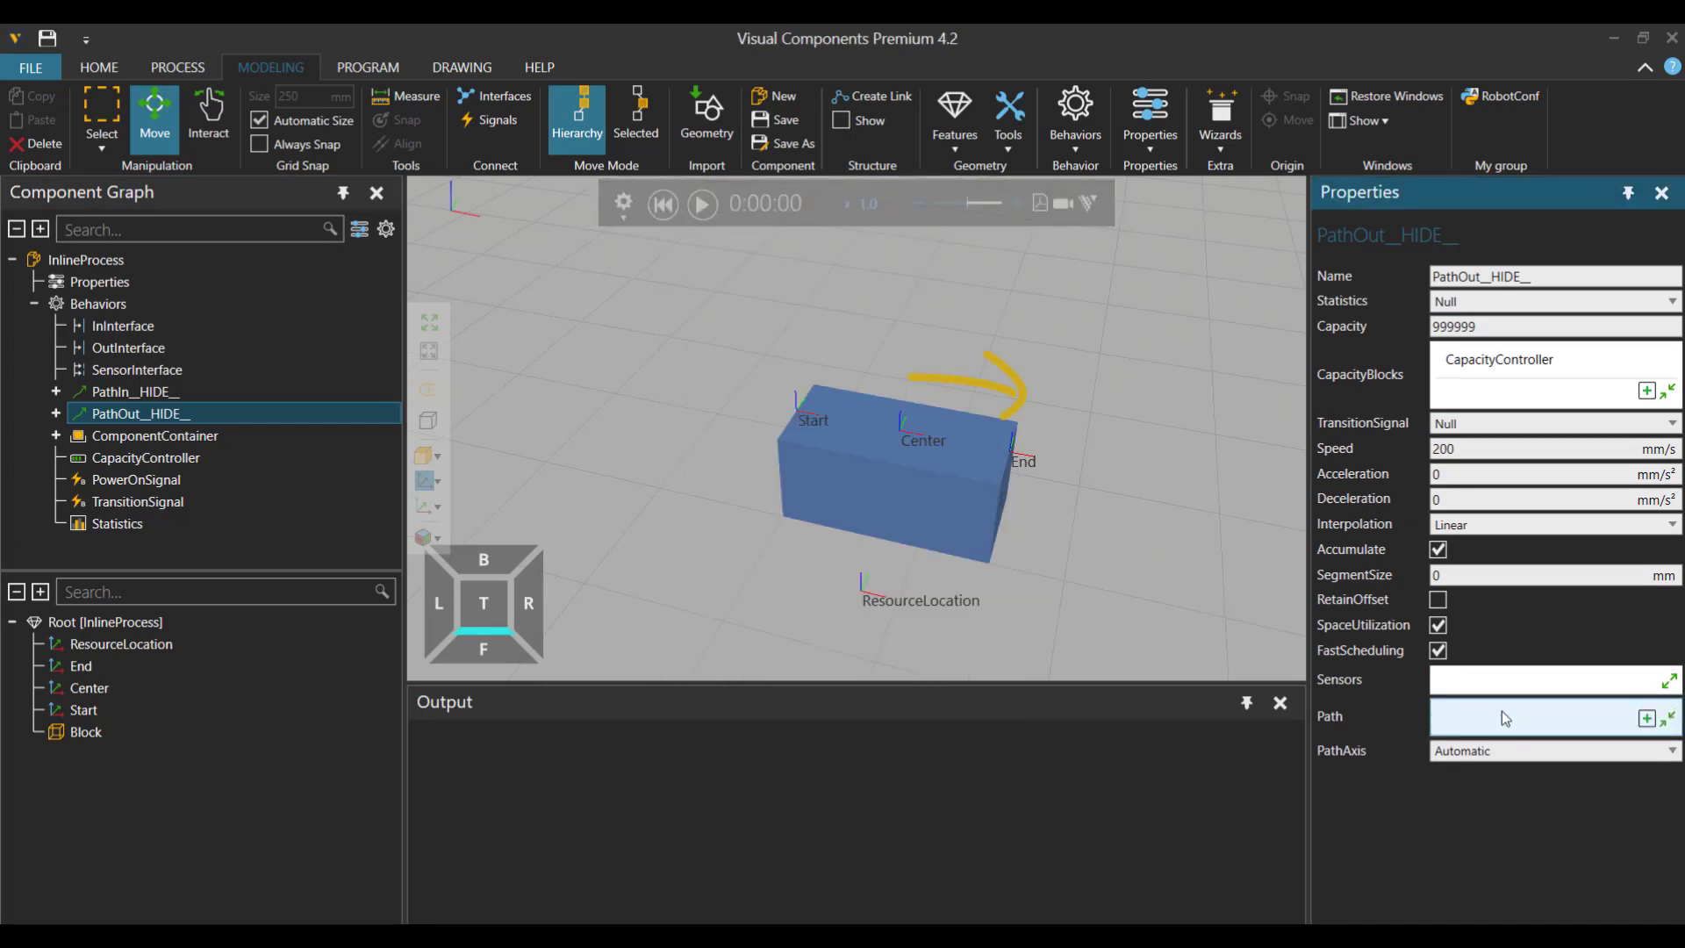
{"action": "left_click", "coordinate": [1647, 719]}
{"action": "left_click", "coordinate": [707, 362]}
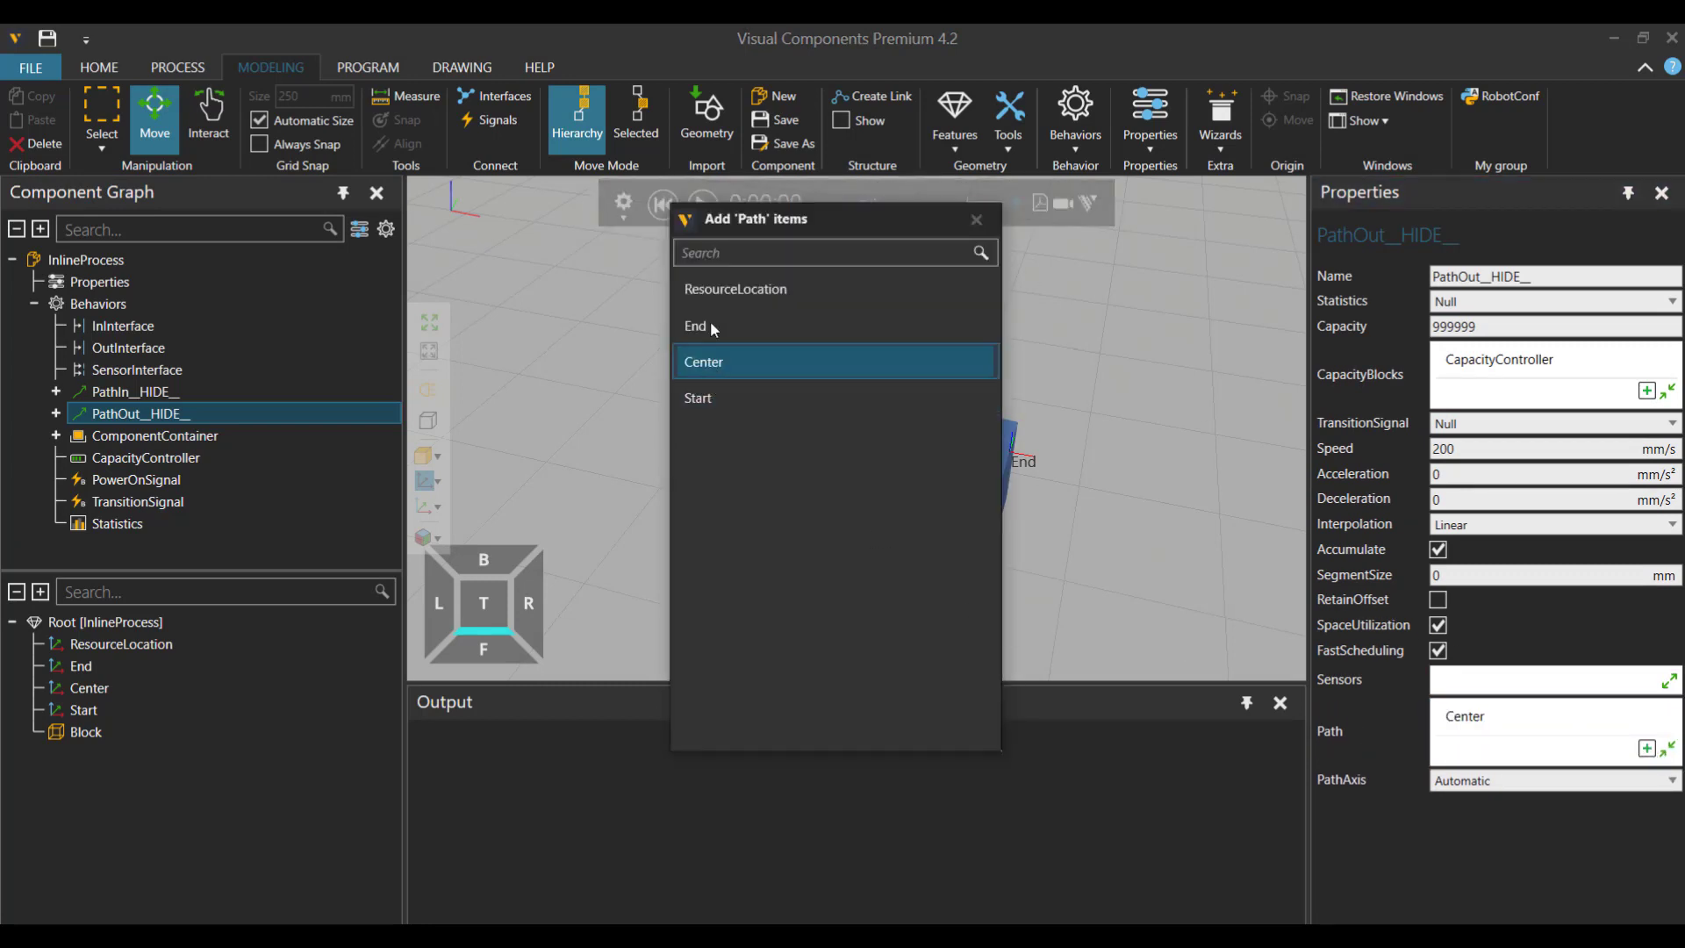
Finish PathOut__HIDE__'s path with End, then link ComponentContainer to the Statistics behavior.
{"action": "left_click", "coordinate": [700, 329]}
{"action": "left_click", "coordinate": [977, 220]}
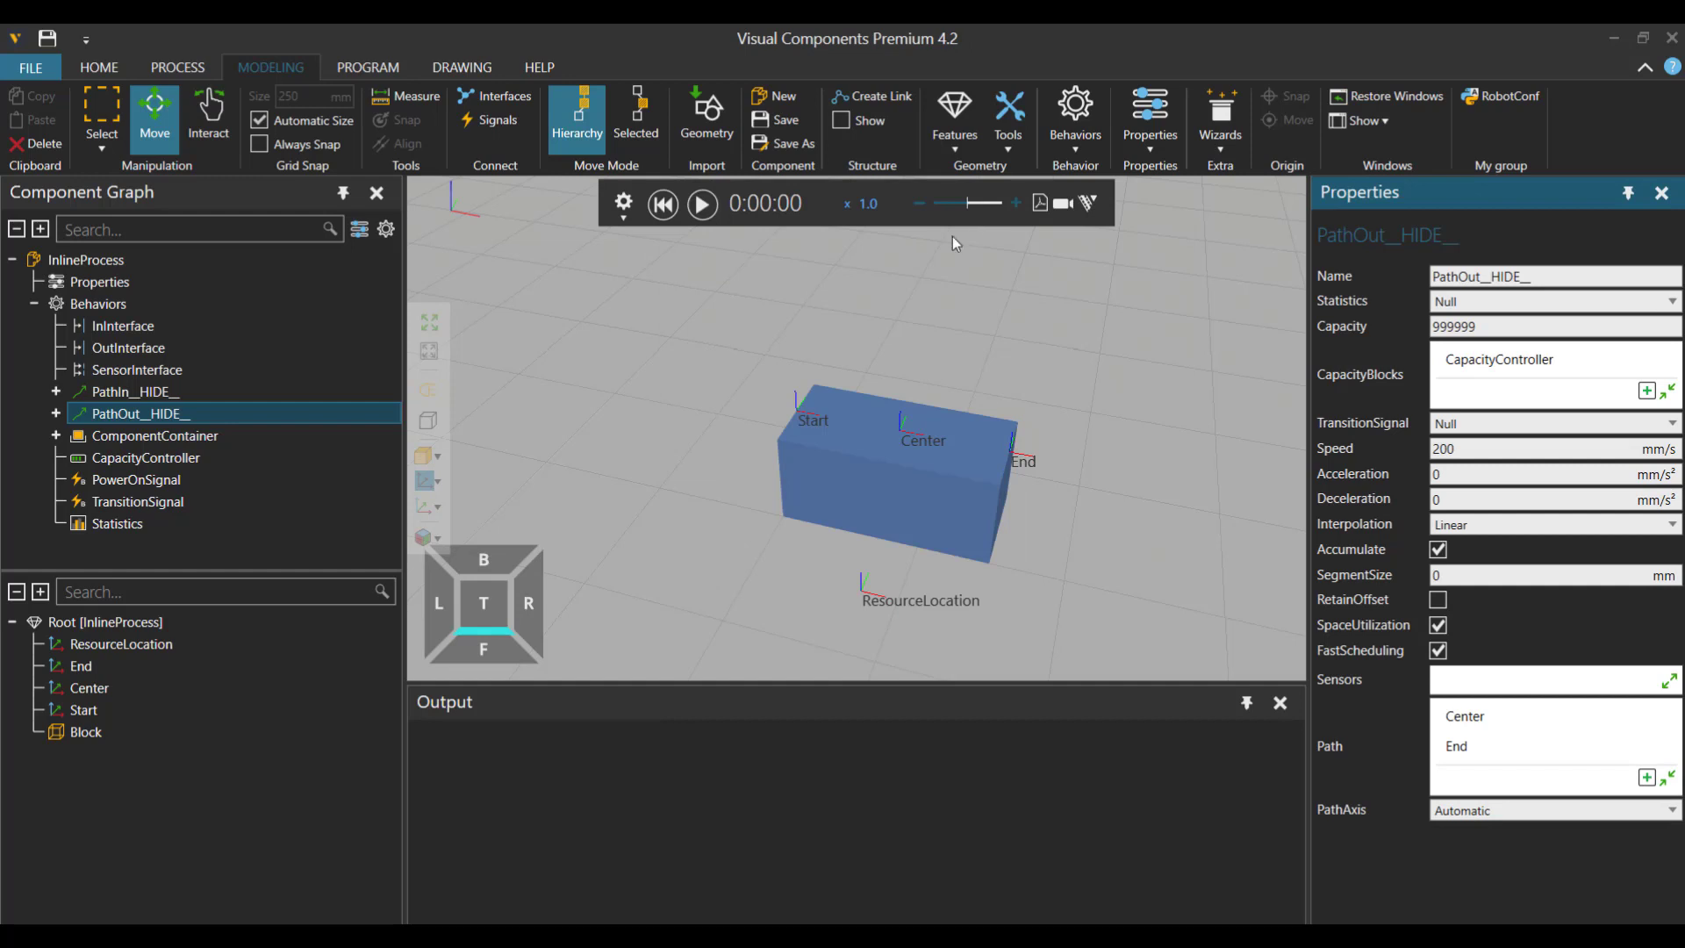
{"action": "left_click", "coordinate": [163, 437]}
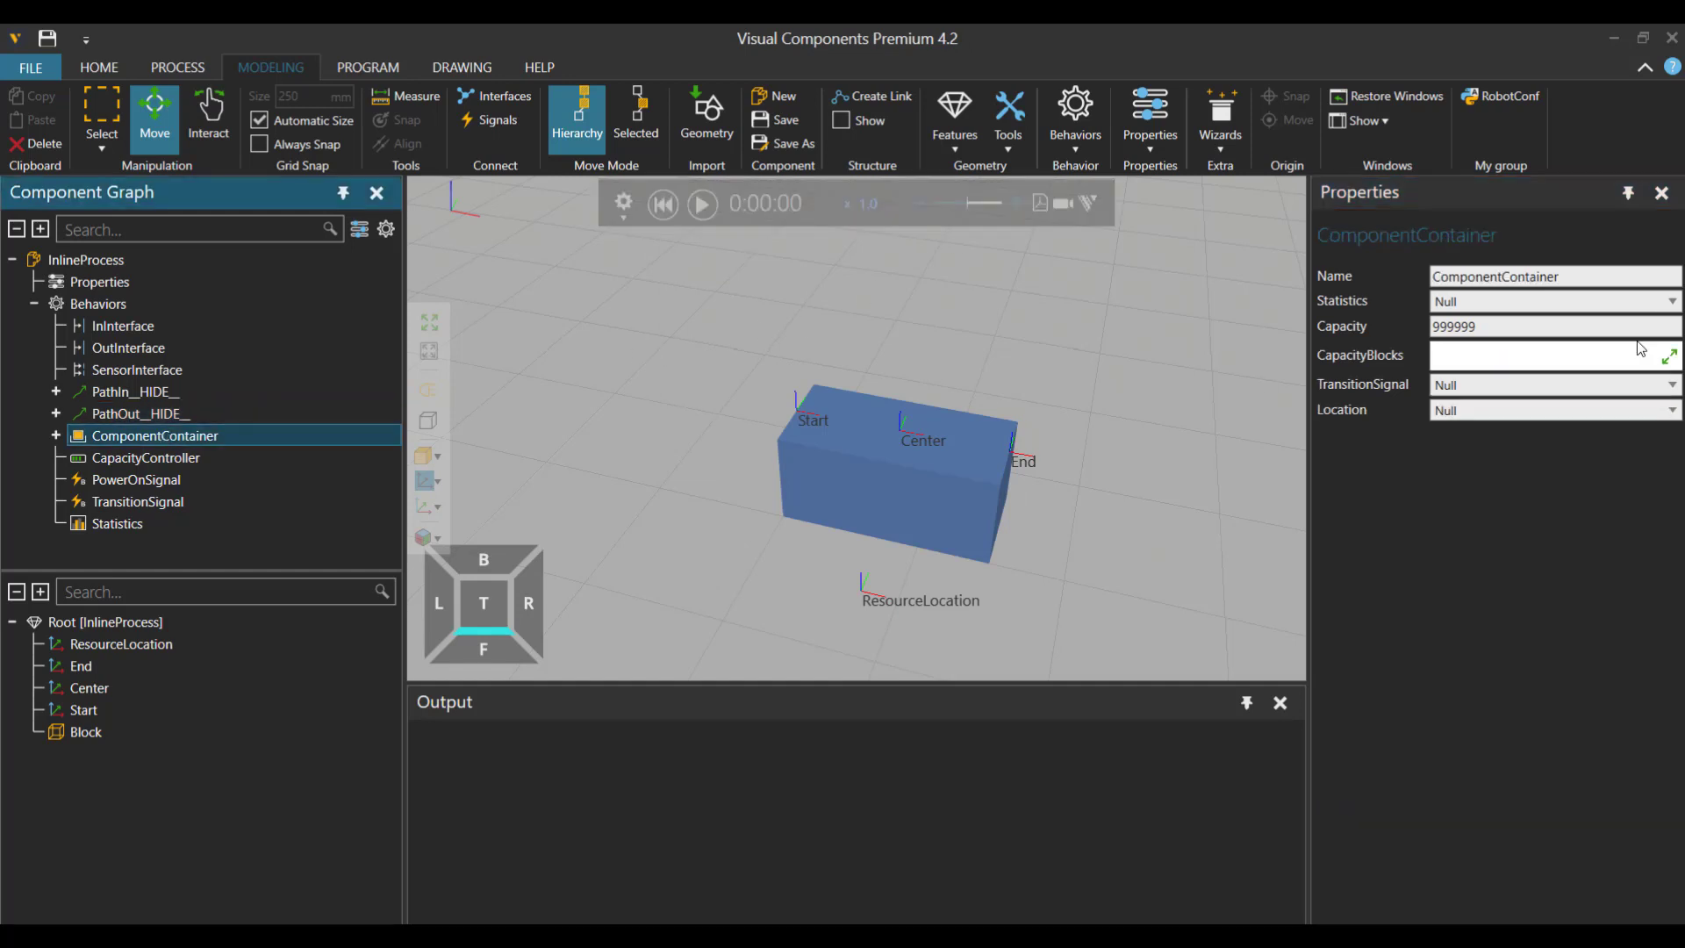
{"action": "left_click", "coordinate": [1615, 298]}
{"action": "left_click", "coordinate": [1536, 327]}
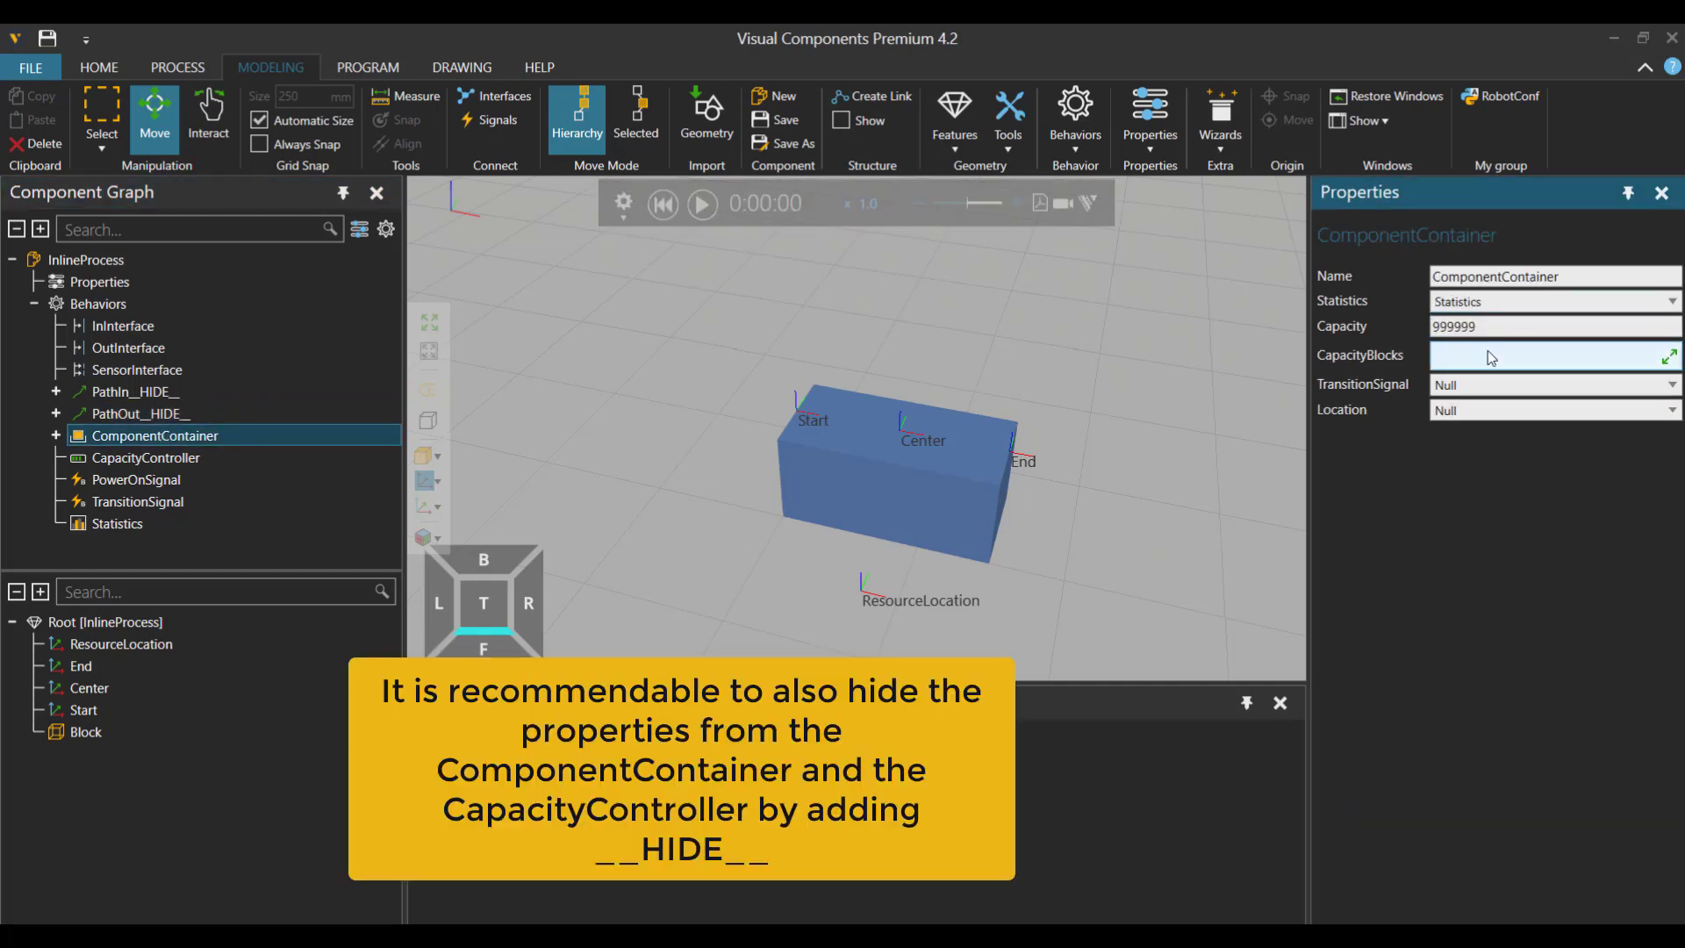
Give ComponentContainer capacity 1, a CapacityController capacity block and Center as its location.
{"action": "key", "text": "ctrl+a"}
{"action": "type", "text": "1"}
{"action": "left_click", "coordinate": [1461, 350]}
{"action": "left_click", "coordinate": [1646, 362]}
{"action": "left_click", "coordinate": [743, 287]}
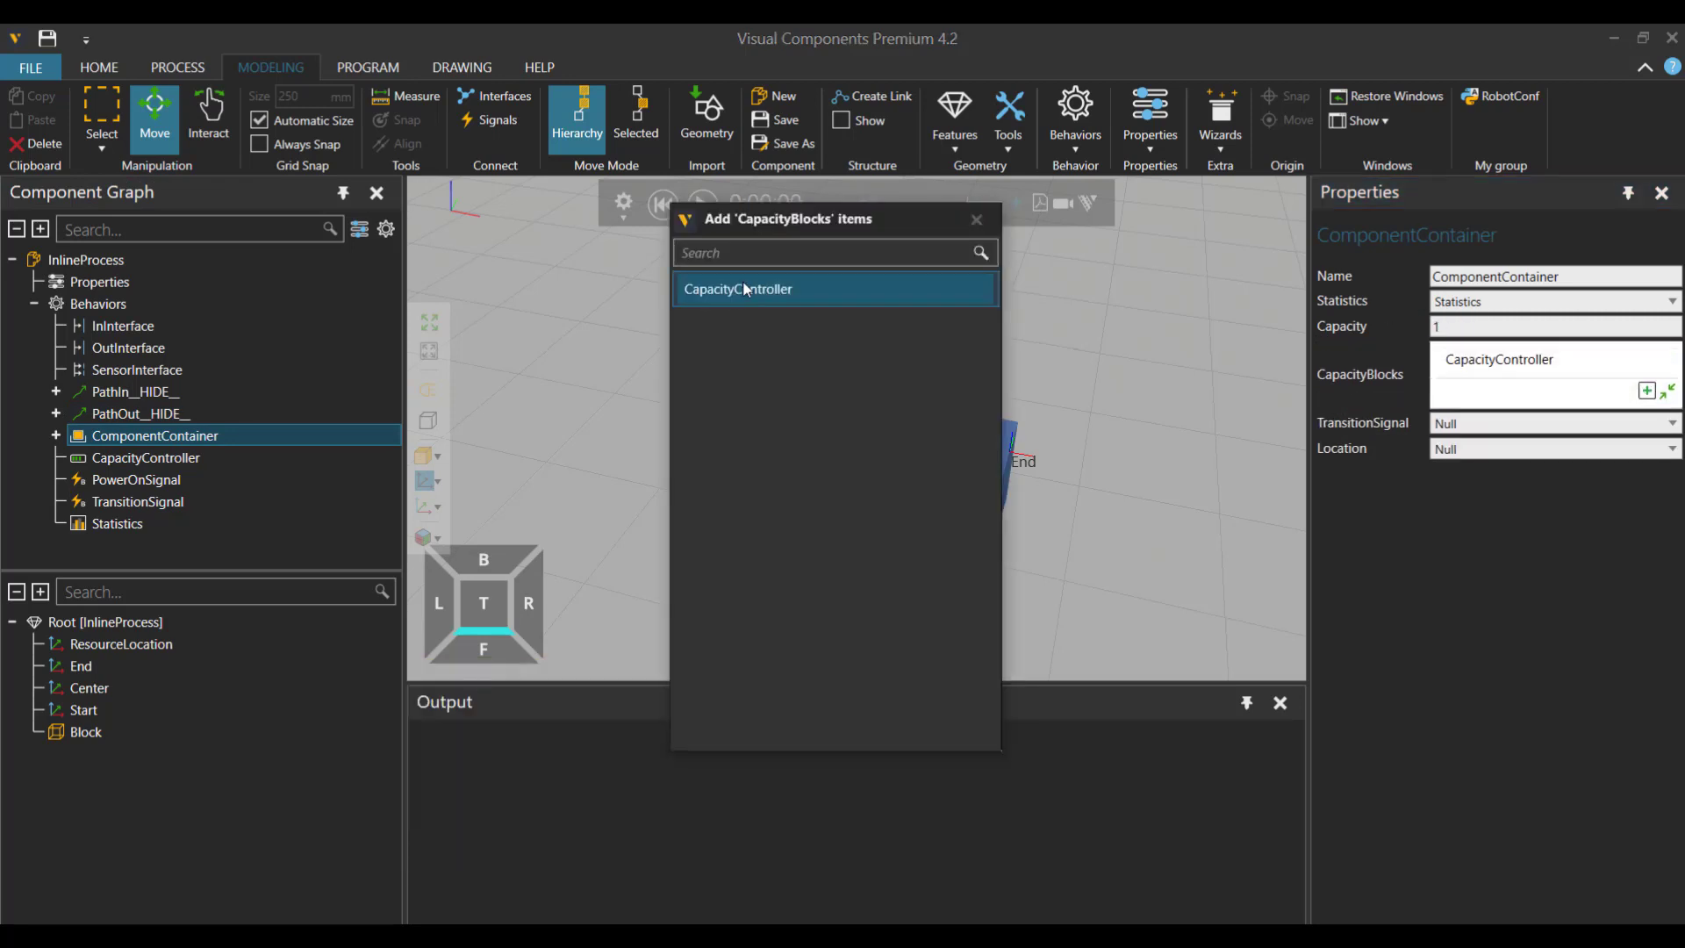
{"action": "left_click", "coordinate": [977, 220]}
{"action": "left_click", "coordinate": [1513, 449]}
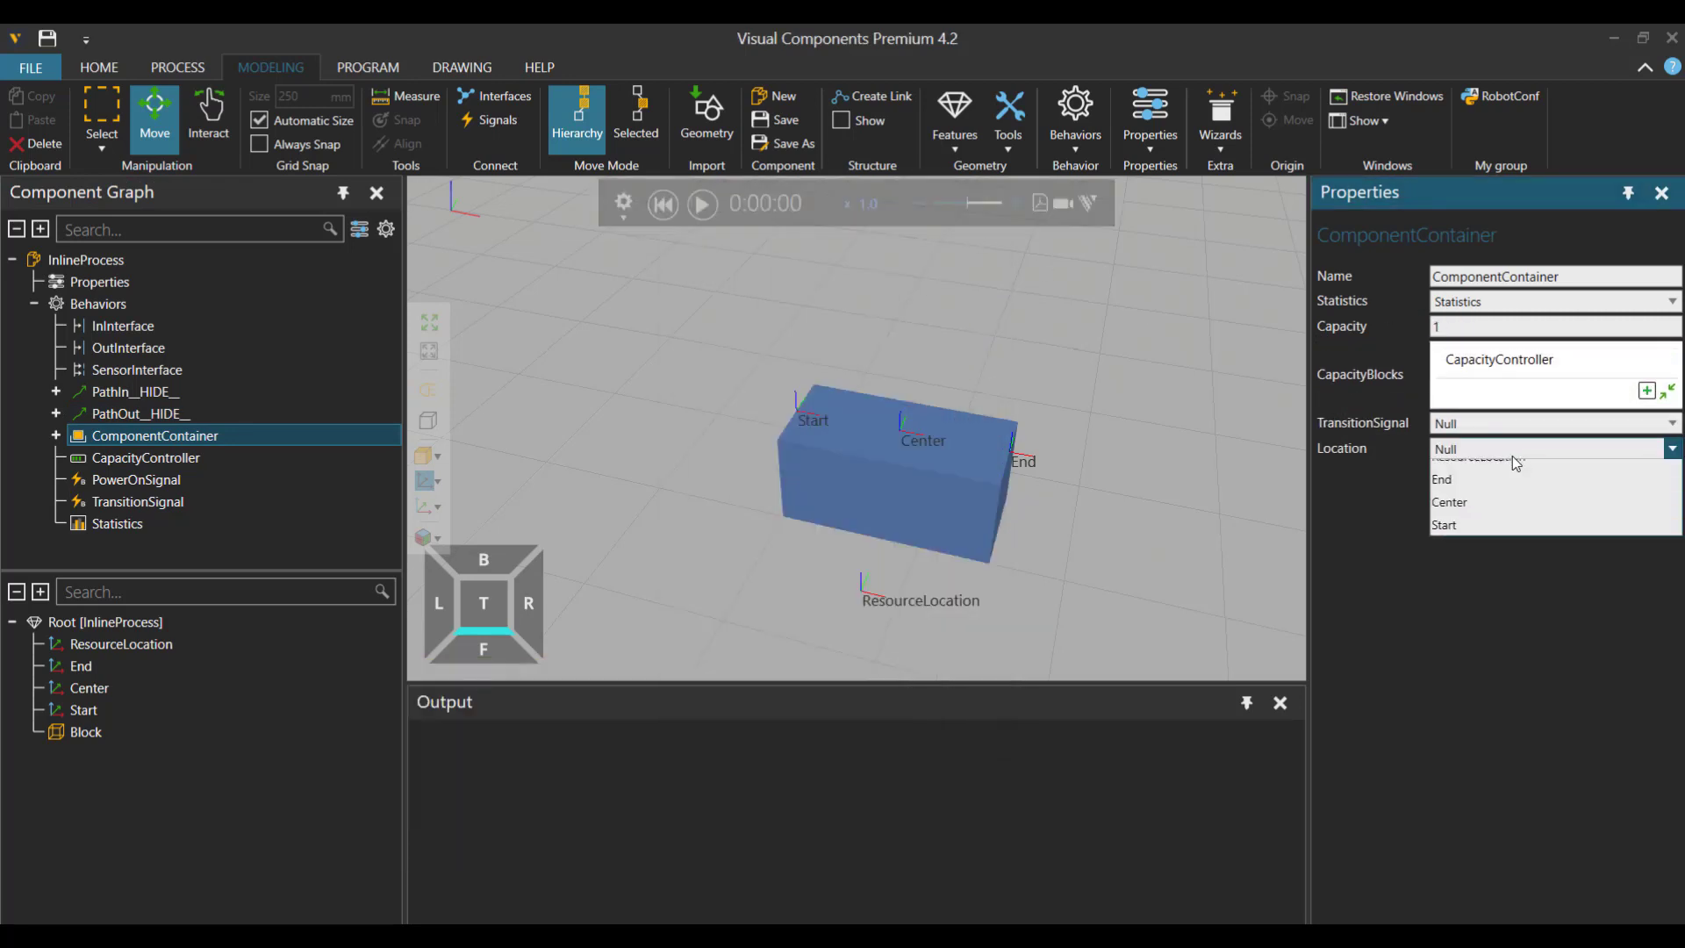
{"action": "left_click", "coordinate": [1469, 542]}
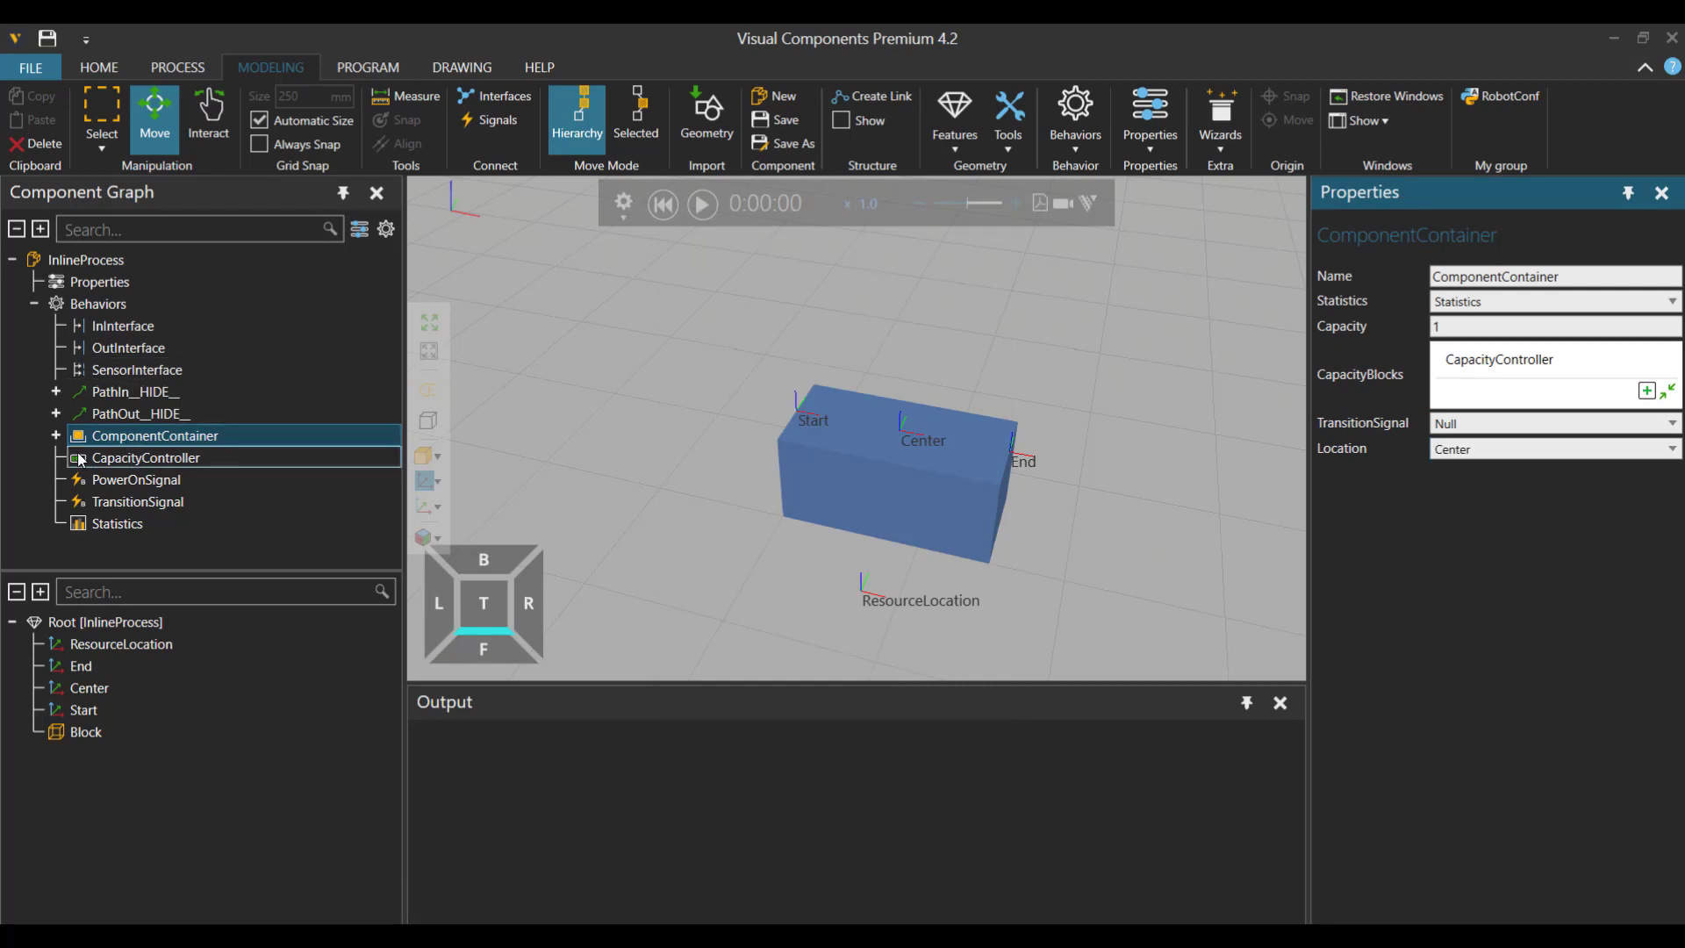
Connect ComponentContainer's Input port to PathIn__HIDE__'s Output port.
{"action": "left_click", "coordinate": [55, 435]}
{"action": "left_click", "coordinate": [358, 460]}
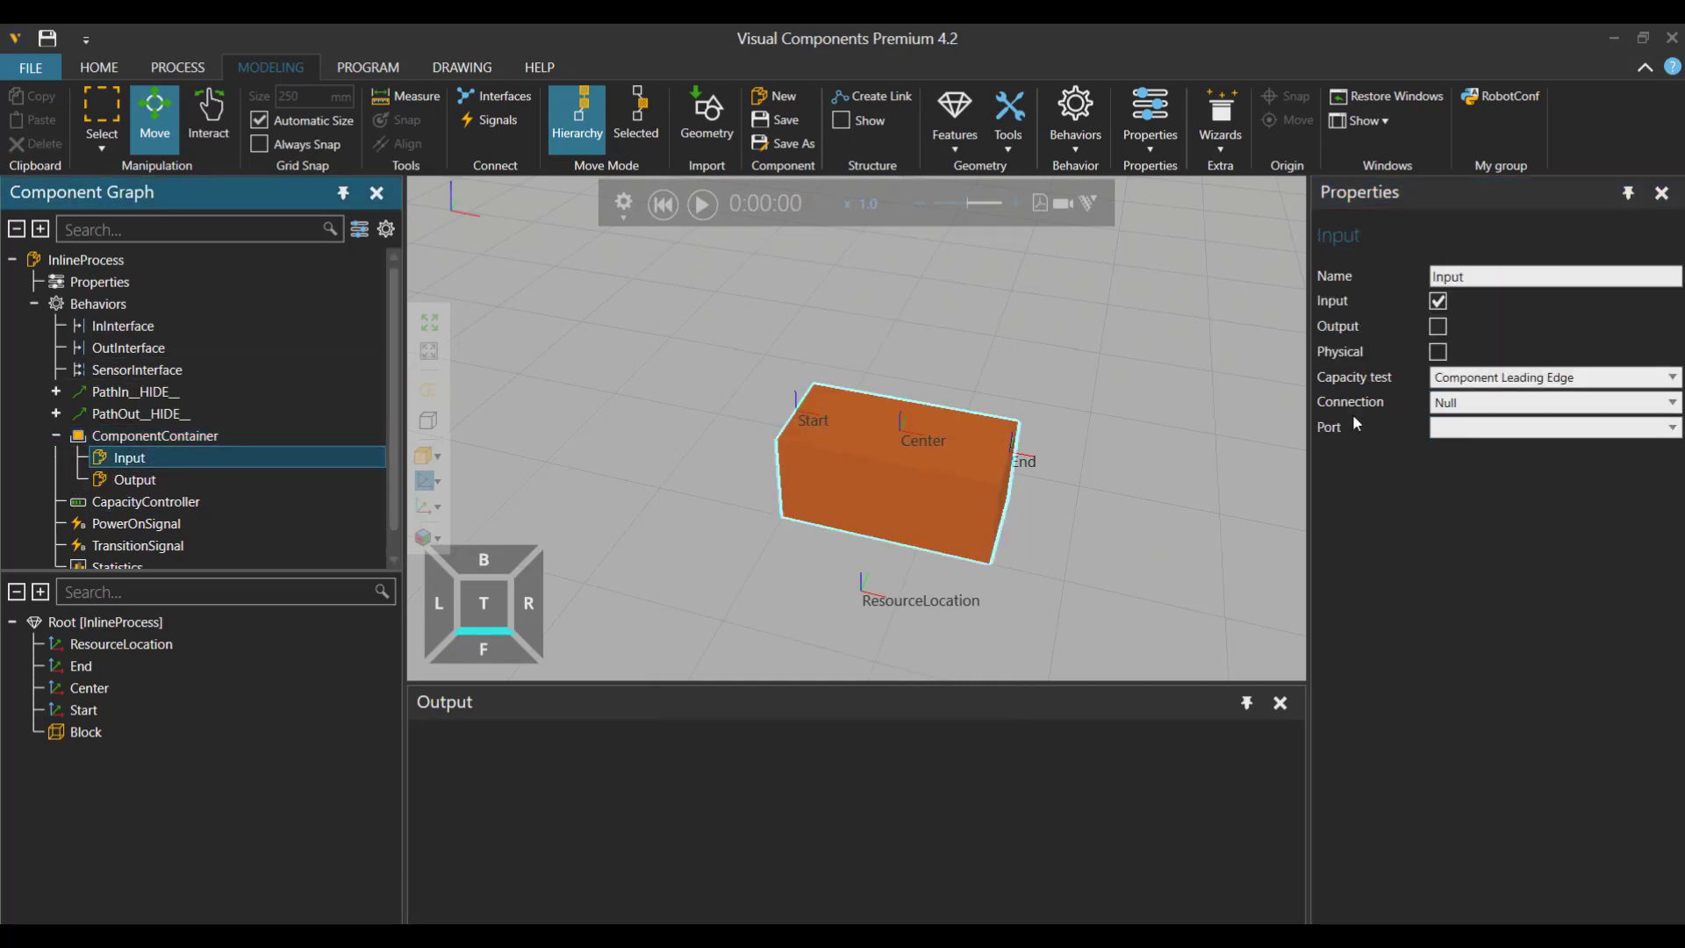
{"action": "left_click", "coordinate": [1442, 406]}
{"action": "left_click", "coordinate": [1471, 441]}
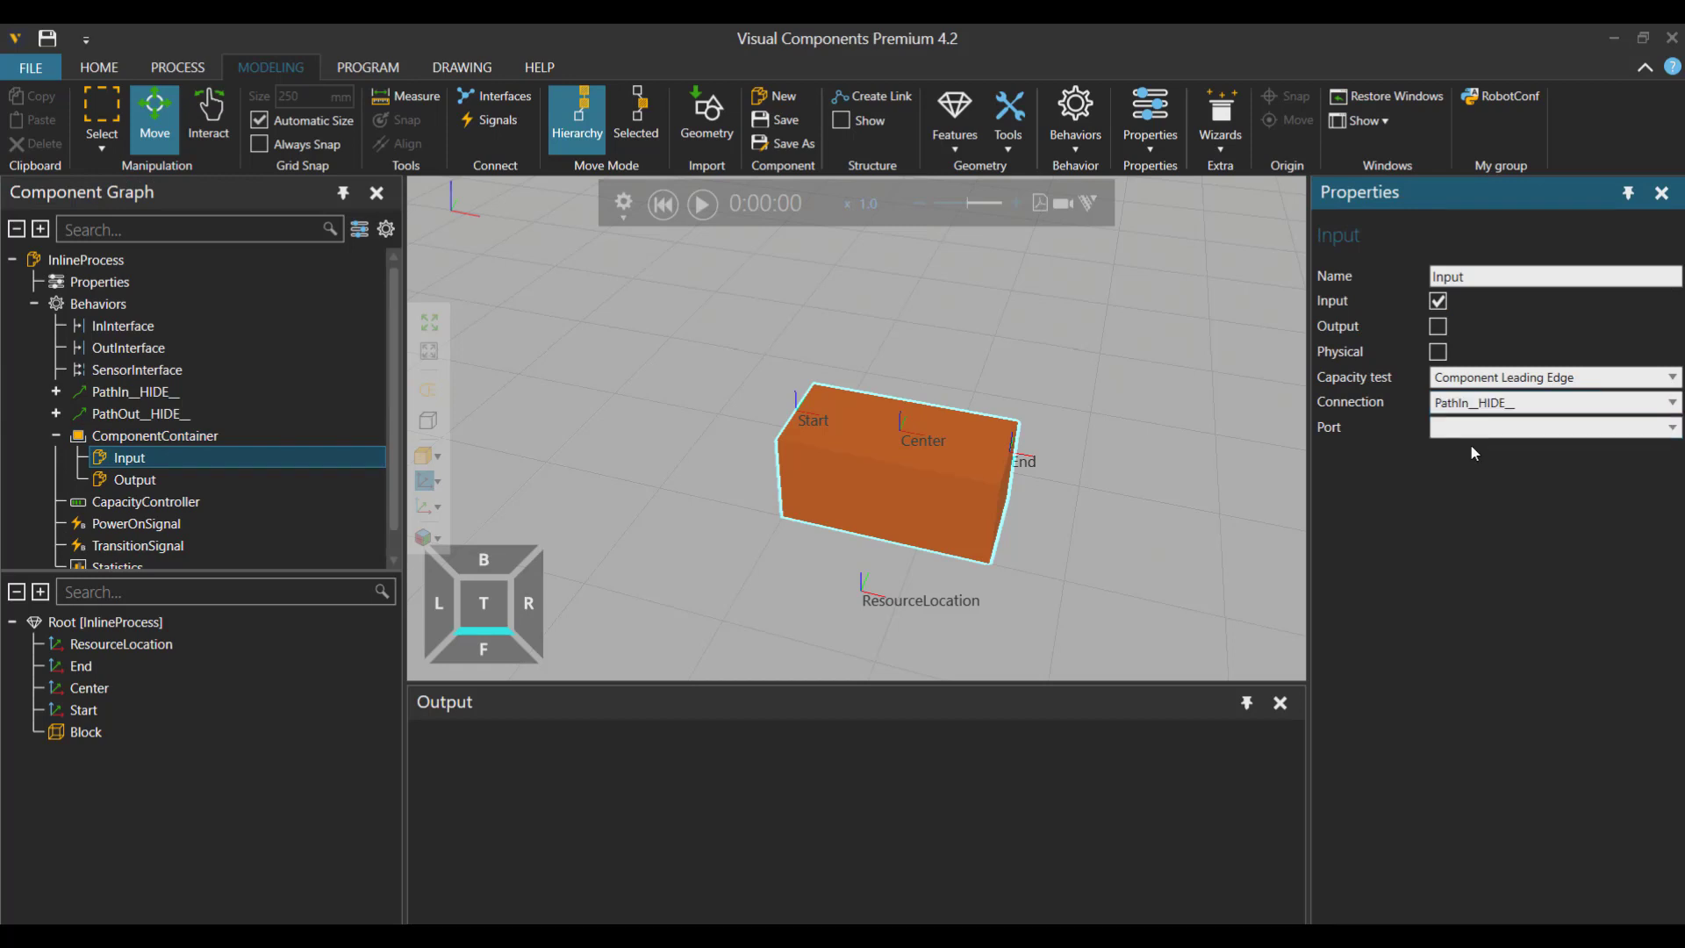
{"action": "left_click", "coordinate": [1489, 436]}
{"action": "left_click", "coordinate": [1452, 468]}
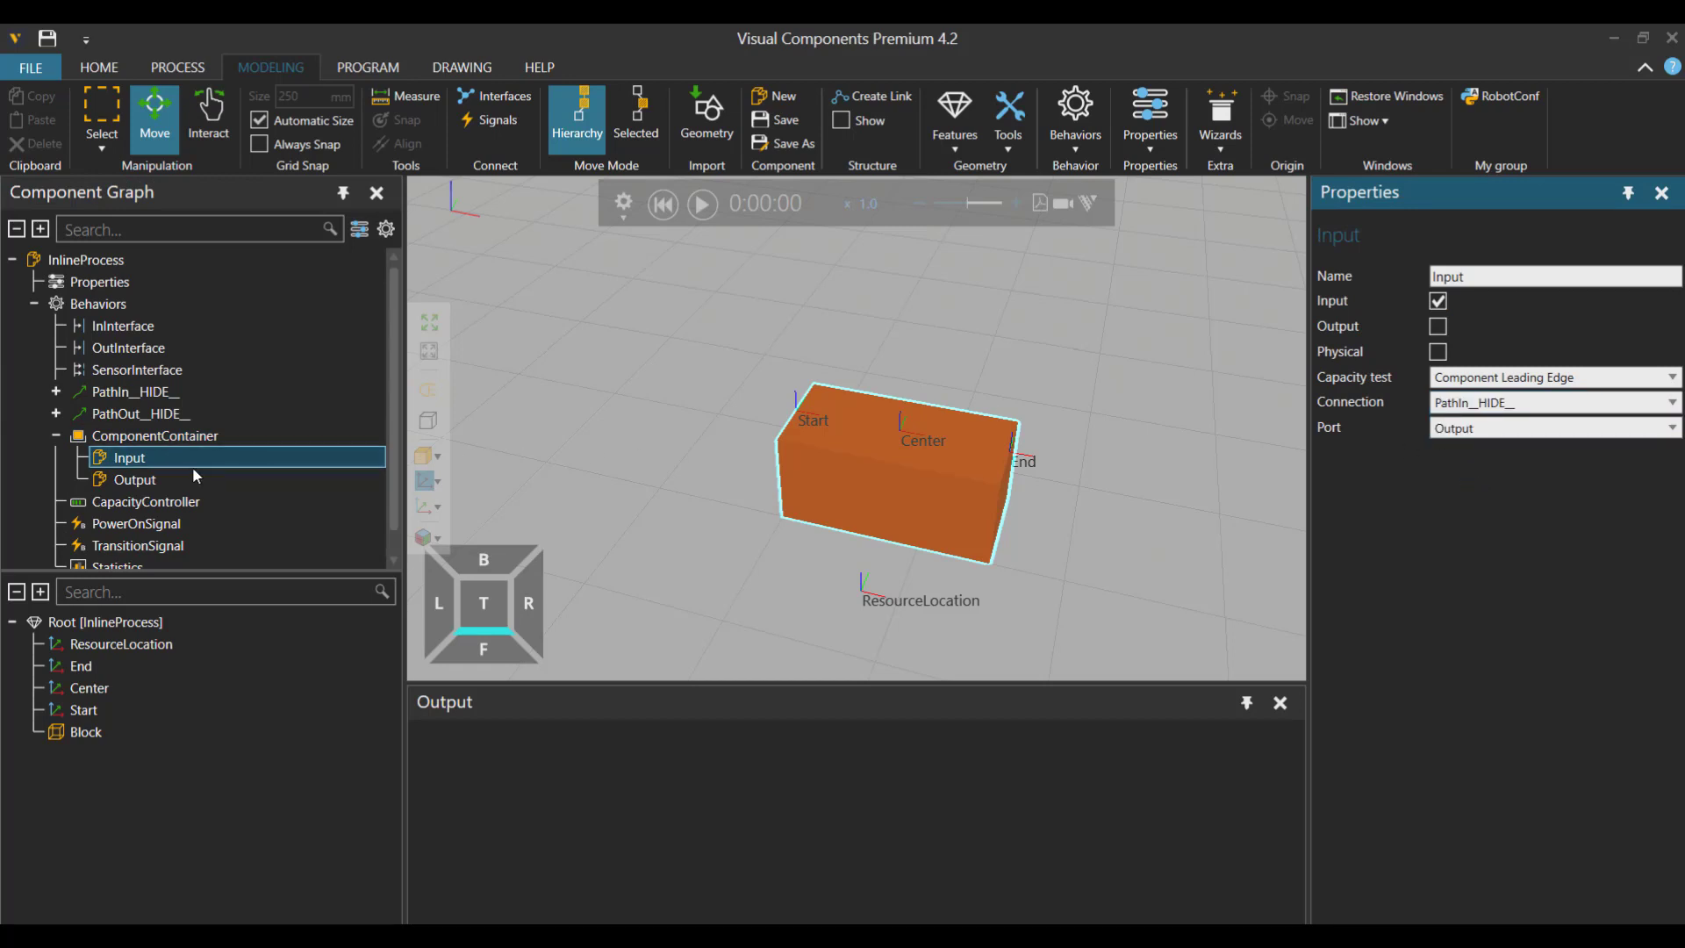
Connect ComponentContainer's Output port to PathOut__HIDE__'s Input port.
{"action": "left_click", "coordinate": [156, 478]}
{"action": "left_click", "coordinate": [1510, 406]}
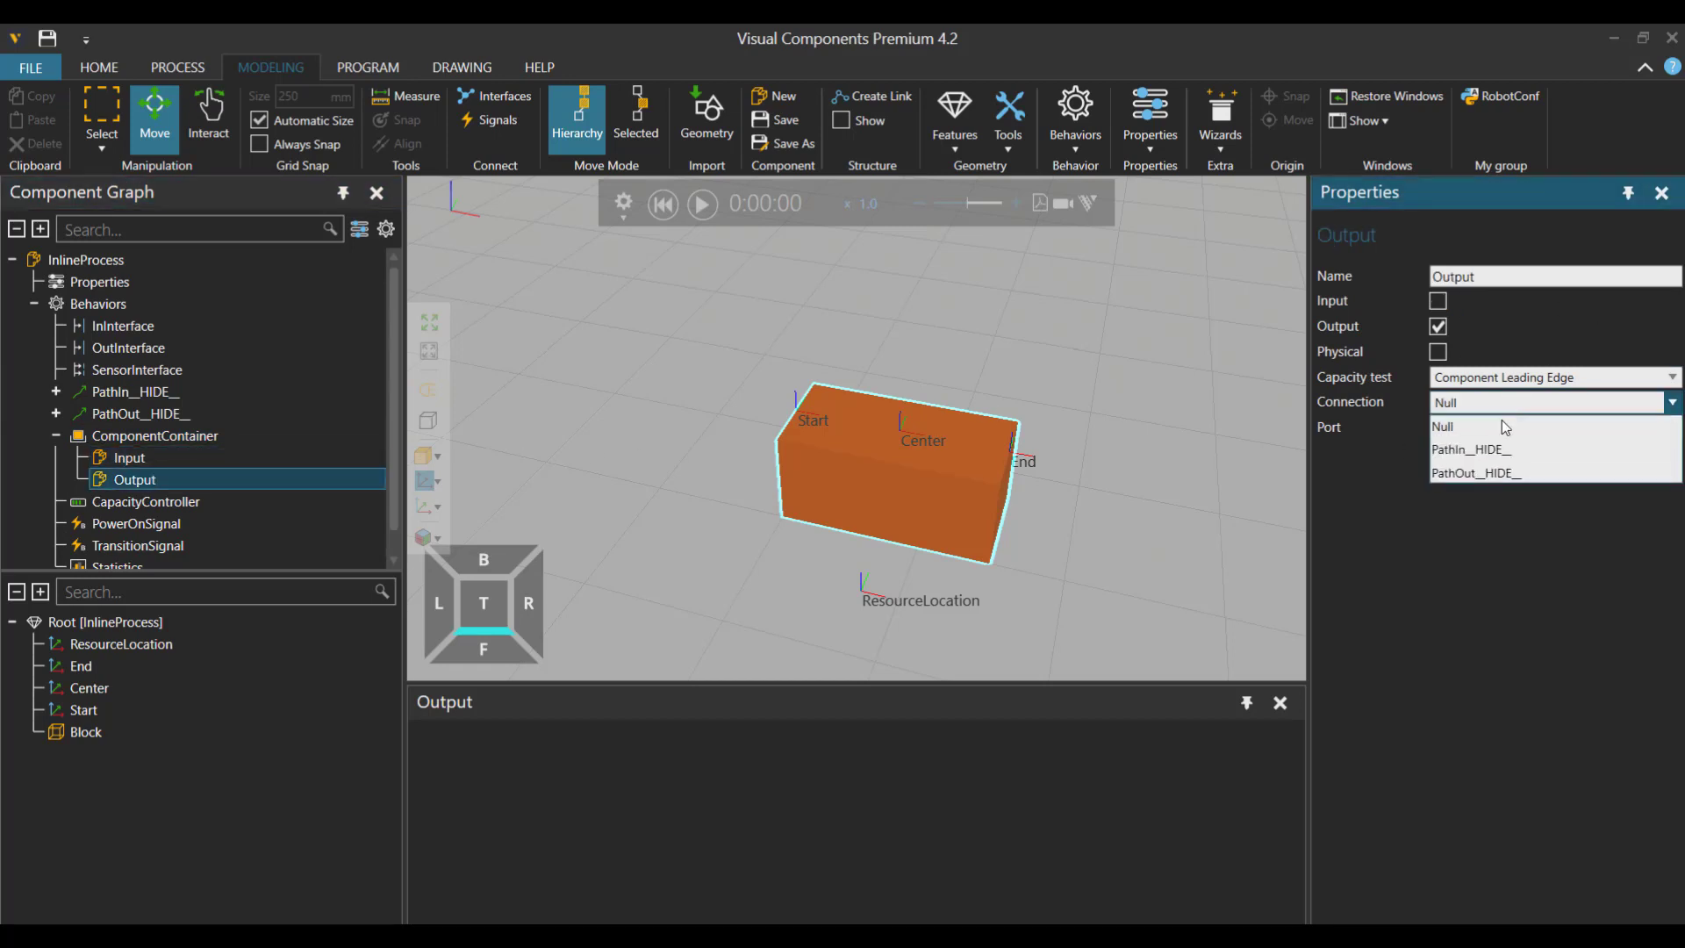
{"action": "left_click", "coordinate": [1480, 474]}
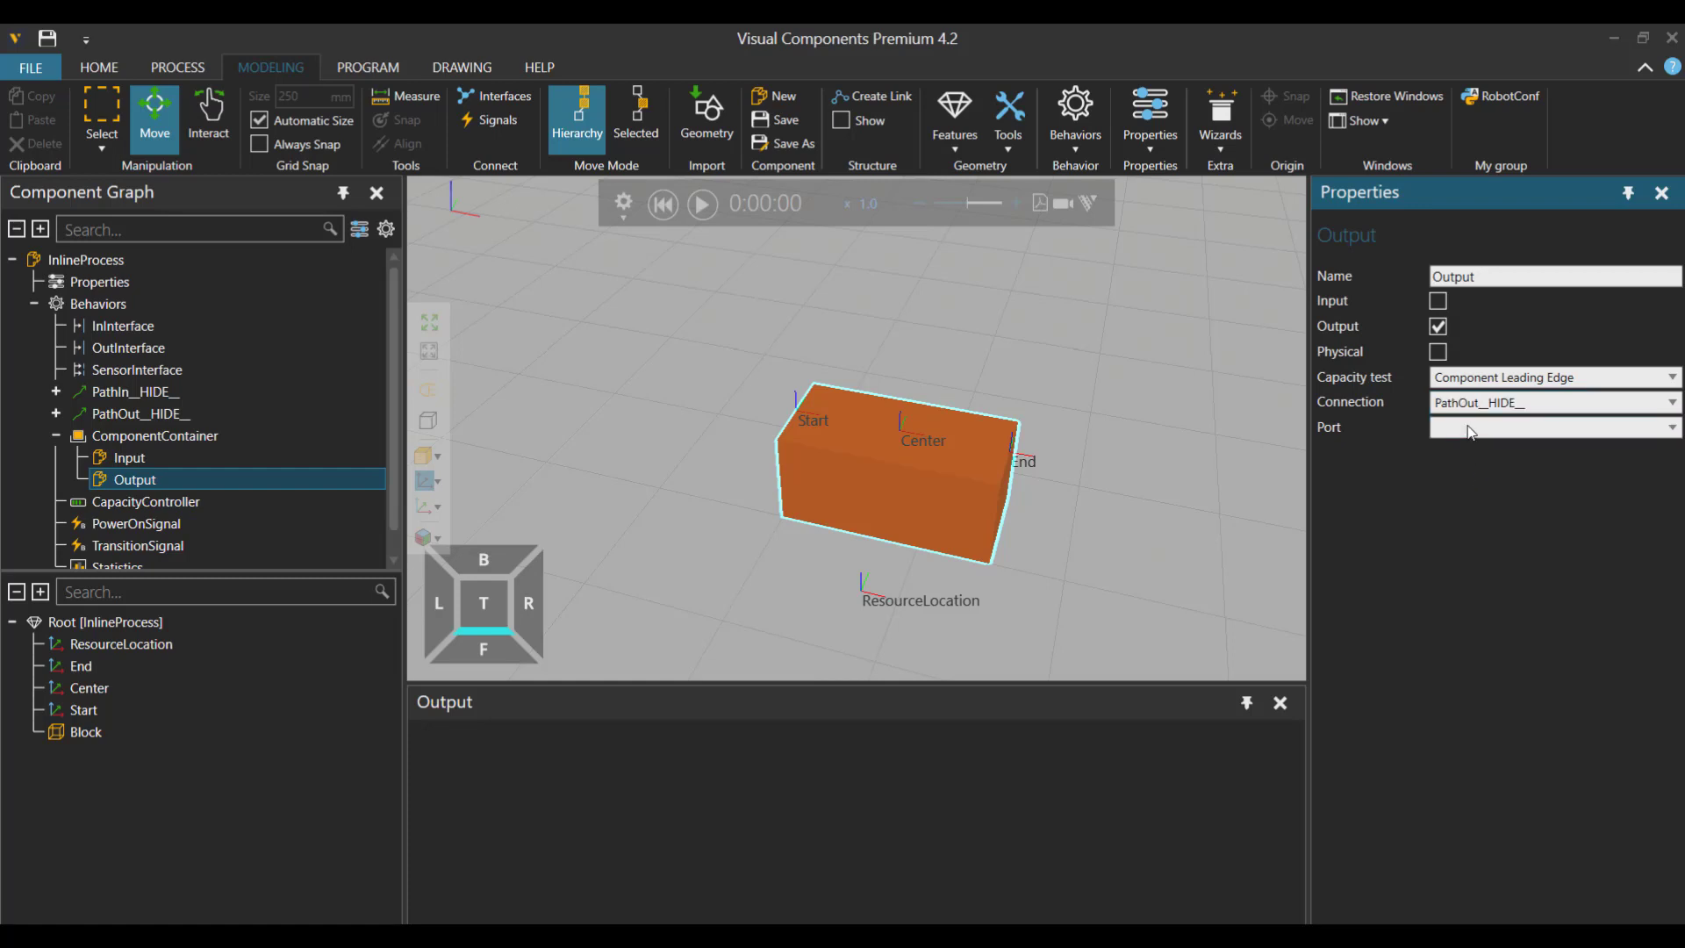
{"action": "left_click", "coordinate": [1472, 430]}
{"action": "left_click", "coordinate": [1471, 452]}
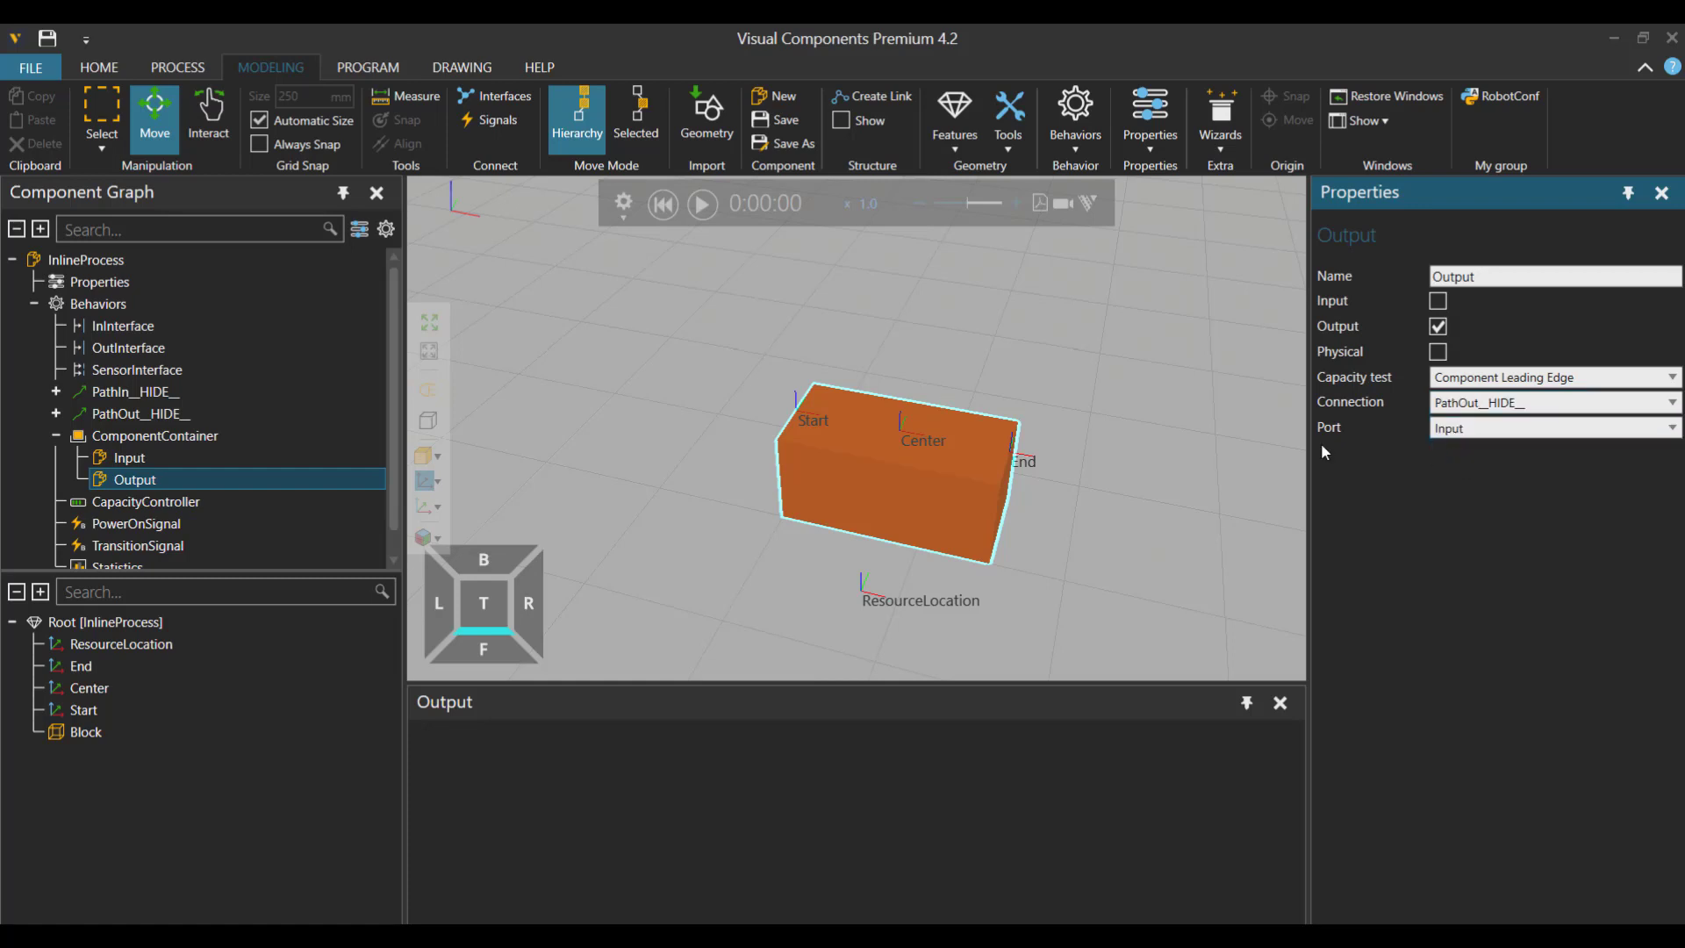
Verify the port connections on ComponentContainer, PathIn__HIDE__ and PathOut__HIDE__.
{"action": "left_click", "coordinate": [169, 458]}
{"action": "left_click", "coordinate": [171, 480]}
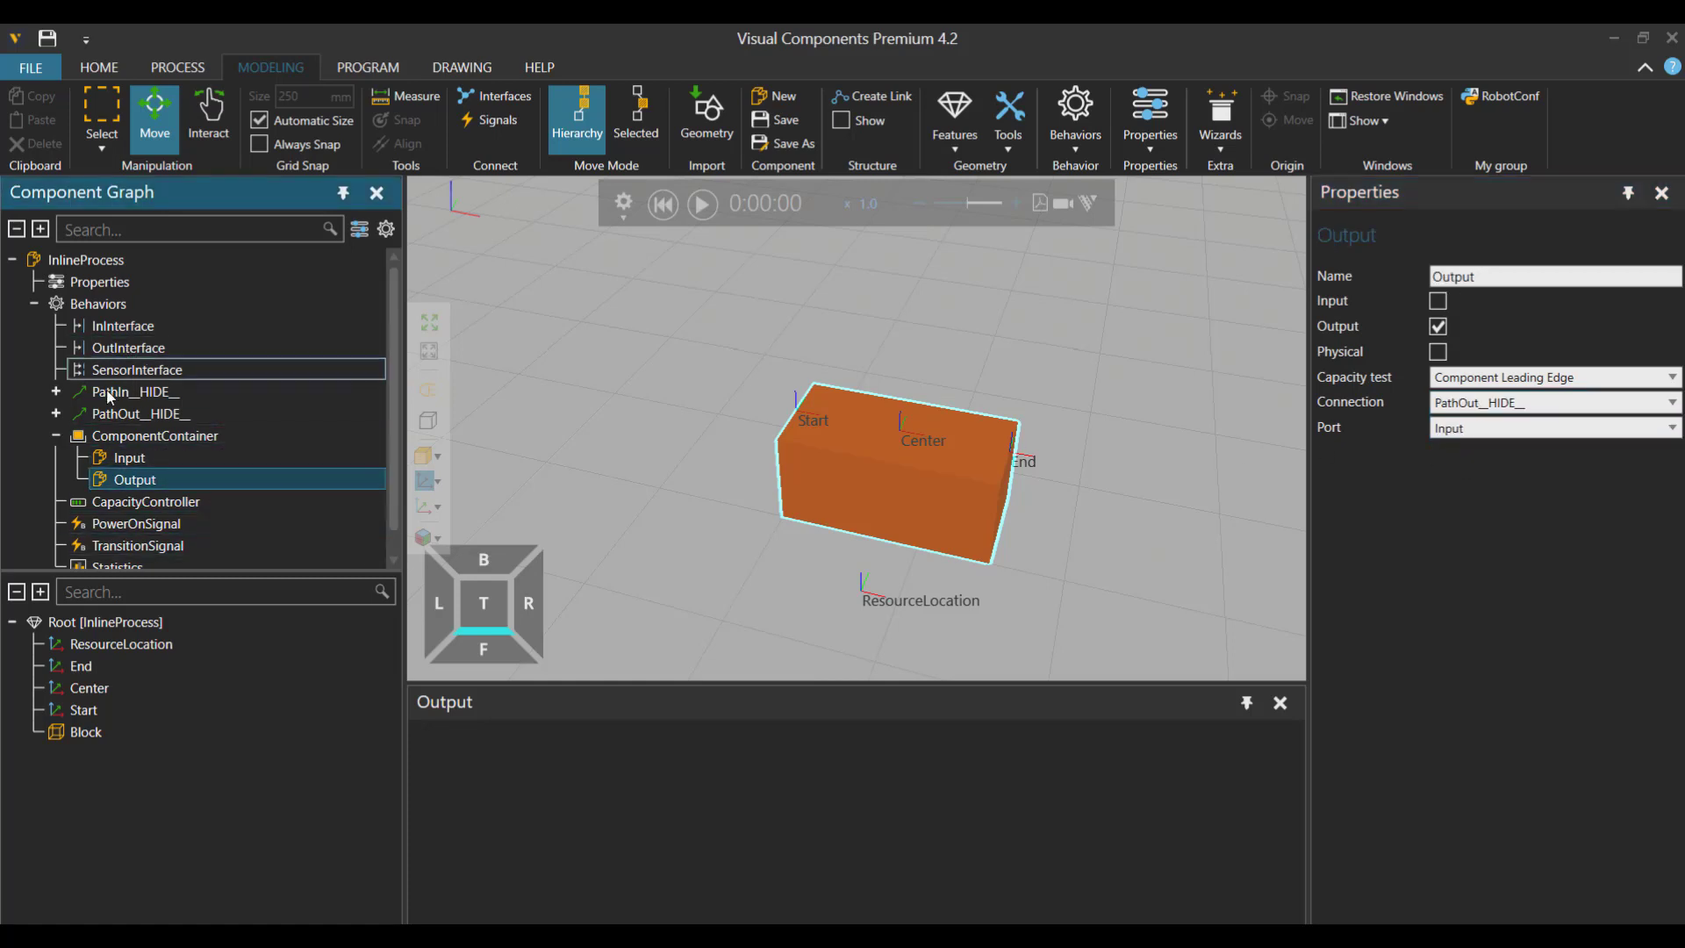
{"action": "left_click", "coordinate": [56, 391]}
{"action": "left_click", "coordinate": [128, 435]}
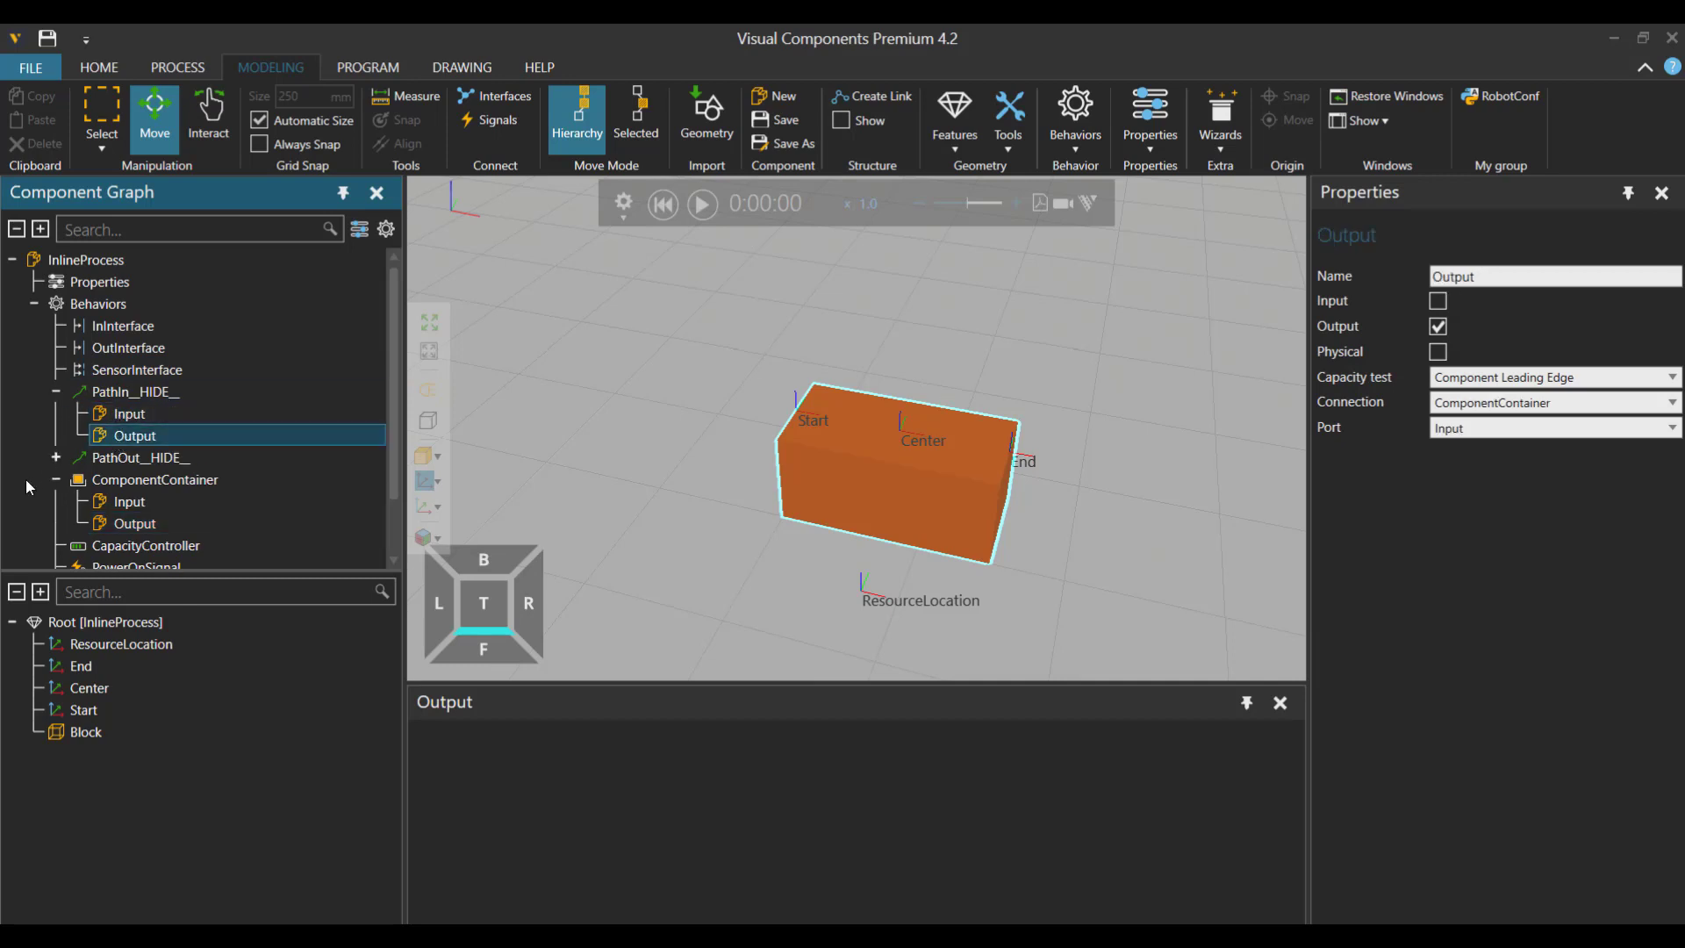
{"action": "left_click", "coordinate": [56, 457]}
{"action": "left_click", "coordinate": [137, 480]}
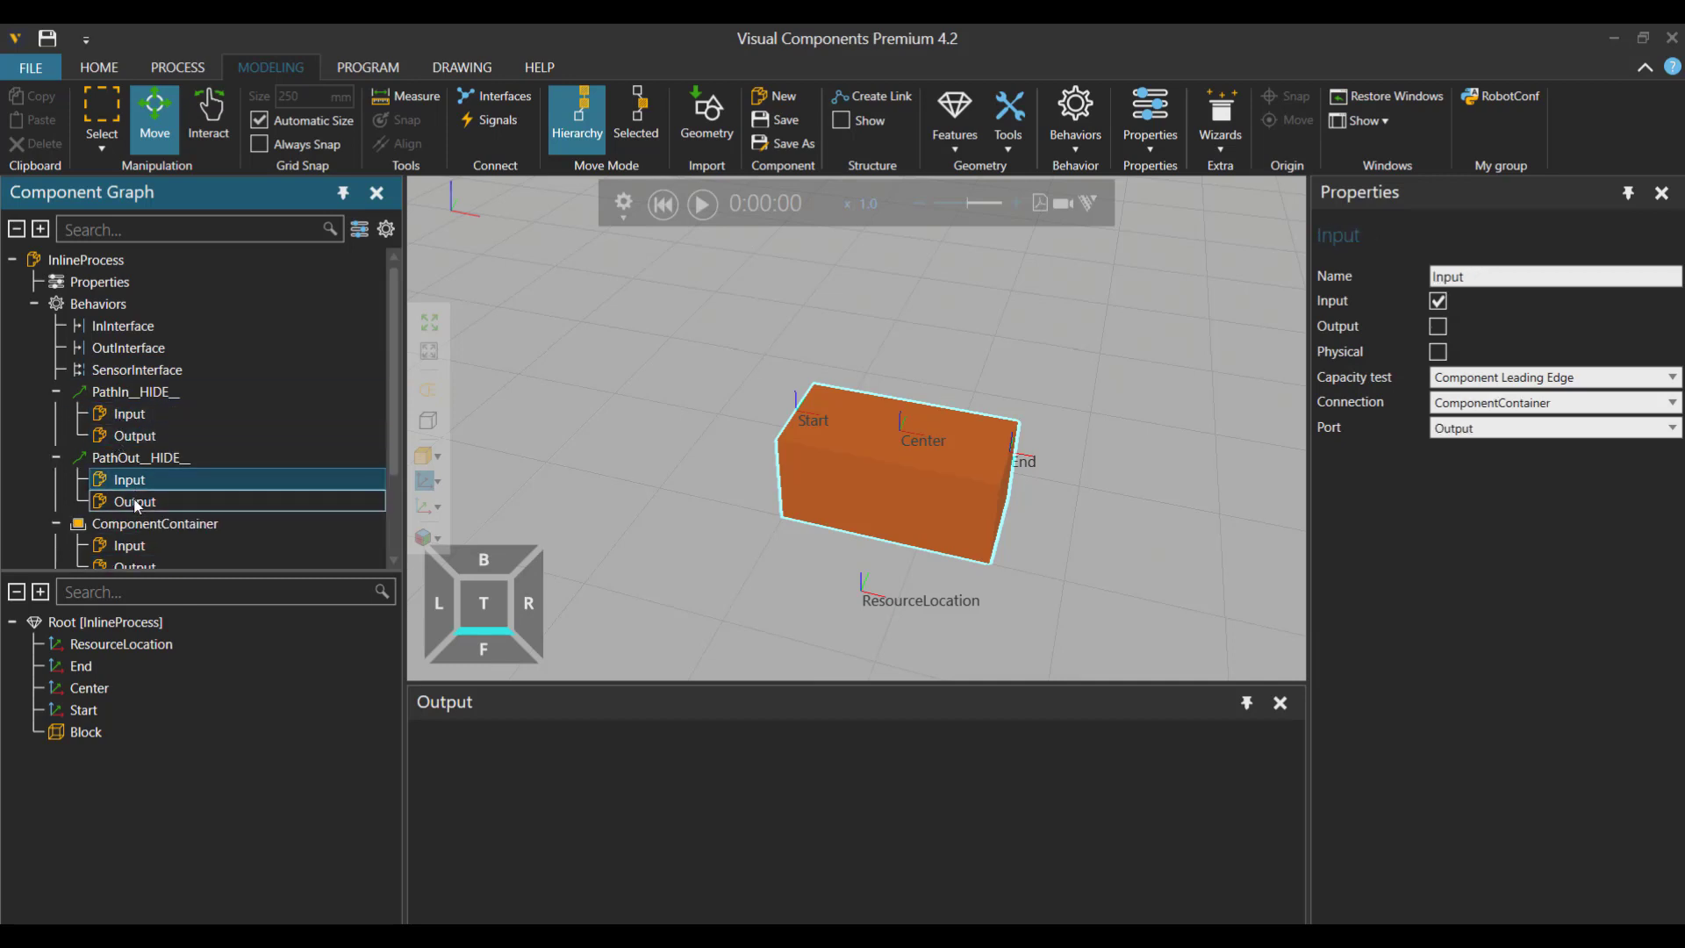
{"action": "left_click", "coordinate": [136, 502]}
{"action": "scroll", "coordinate": [175, 483], "scroll_direction": "down", "scroll_amount": 2}
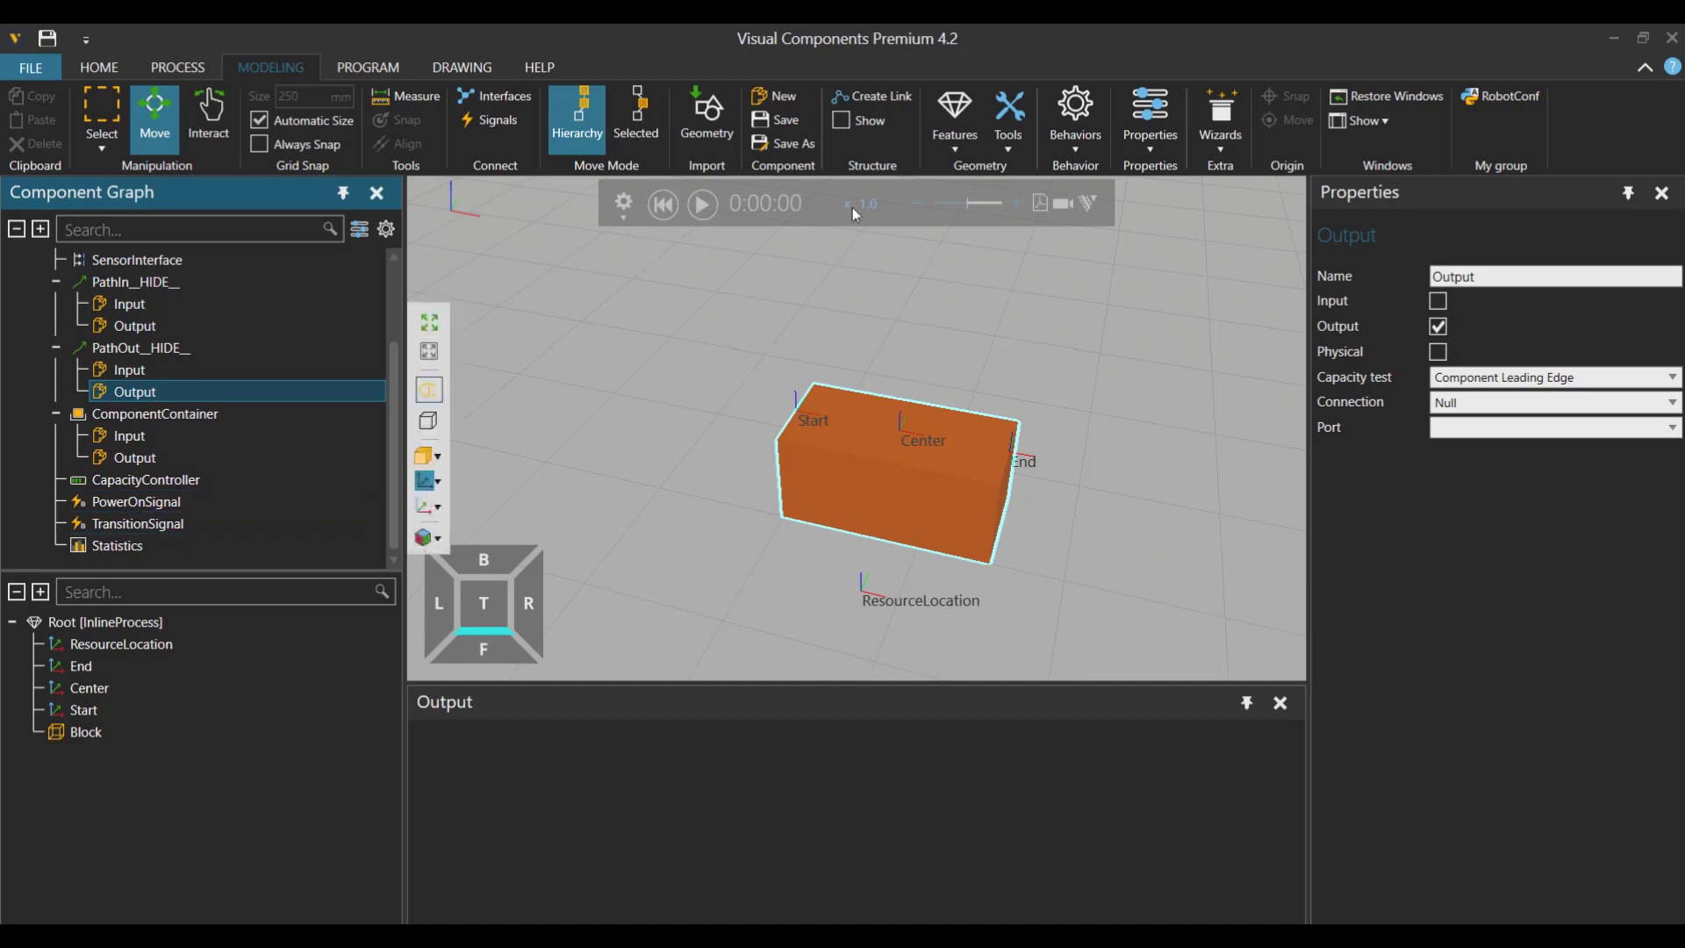
Add a Transport Node and a Process Executor behavior to the component.
{"action": "left_click", "coordinate": [1098, 143]}
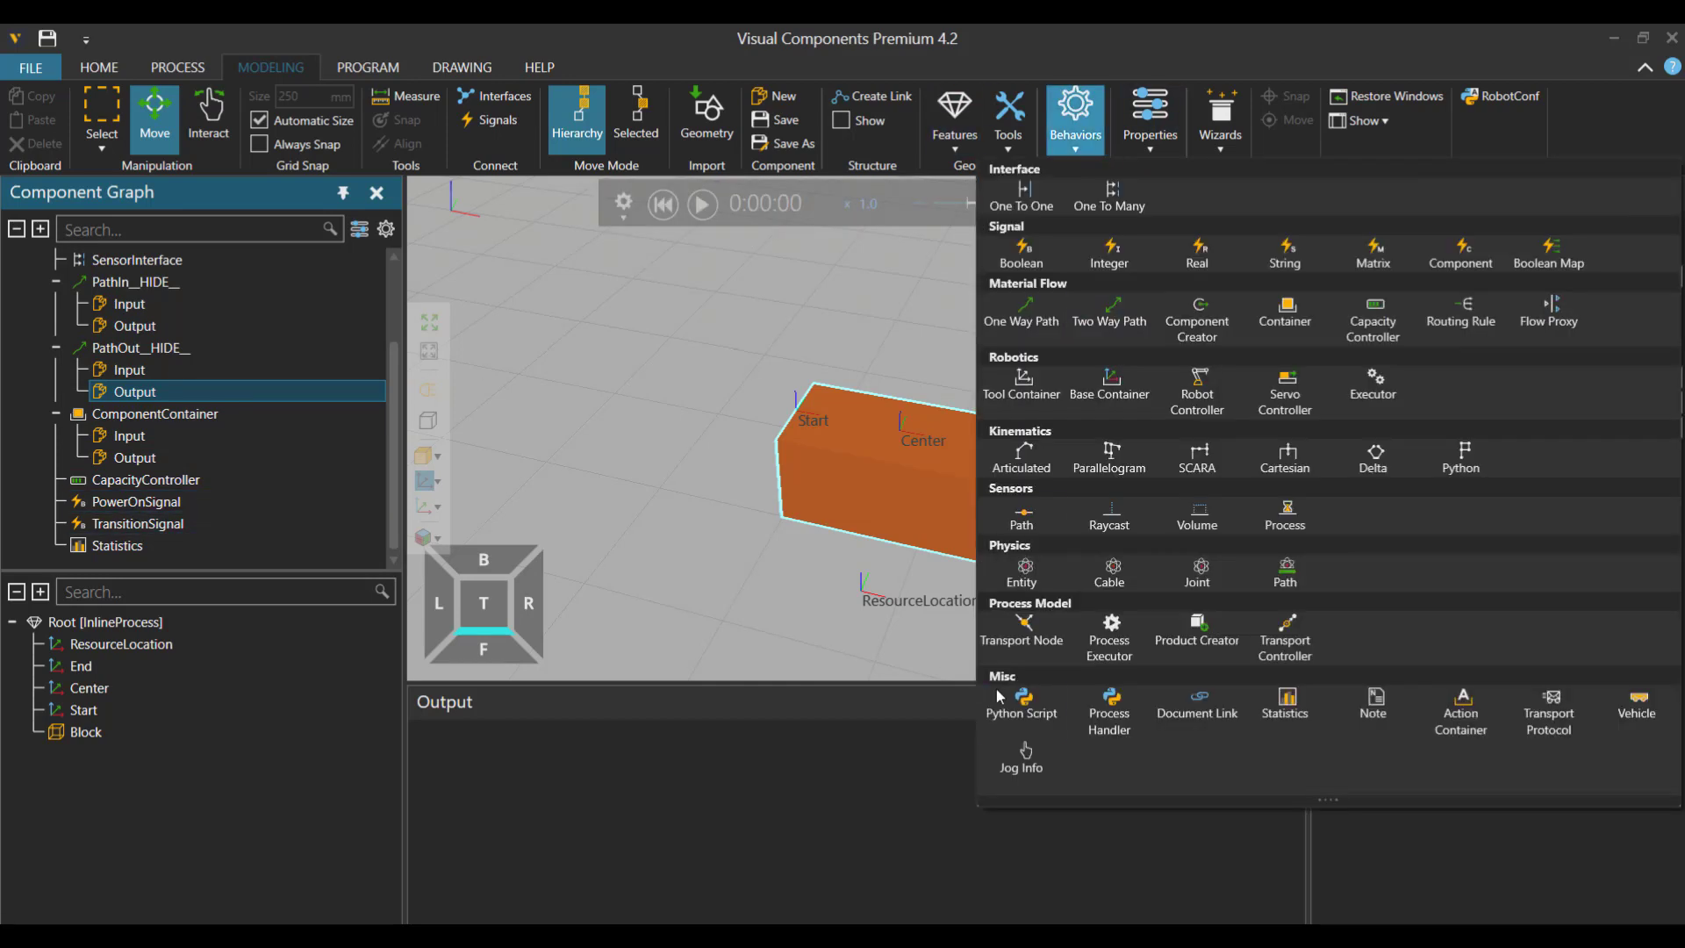
{"action": "left_click", "coordinate": [1056, 632]}
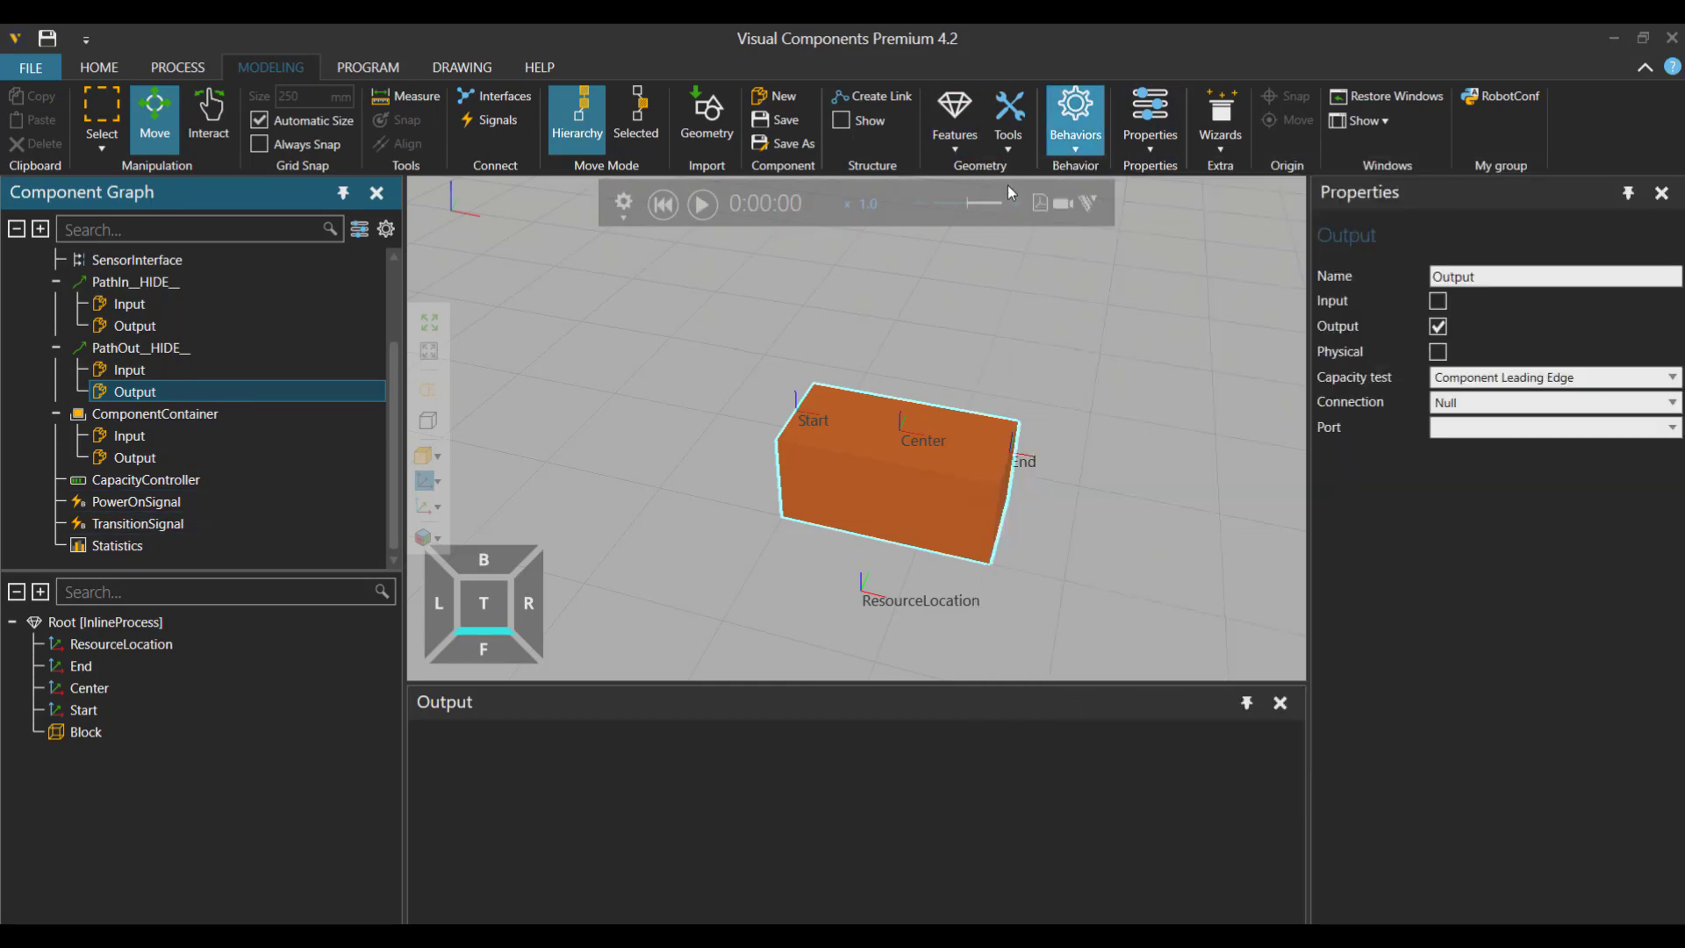
{"action": "left_click", "coordinate": [1072, 131]}
{"action": "left_click", "coordinate": [1106, 632]}
Link TransportNode to ComponentContainer with Center as visual position frame and default product position.
{"action": "left_click", "coordinate": [136, 523]}
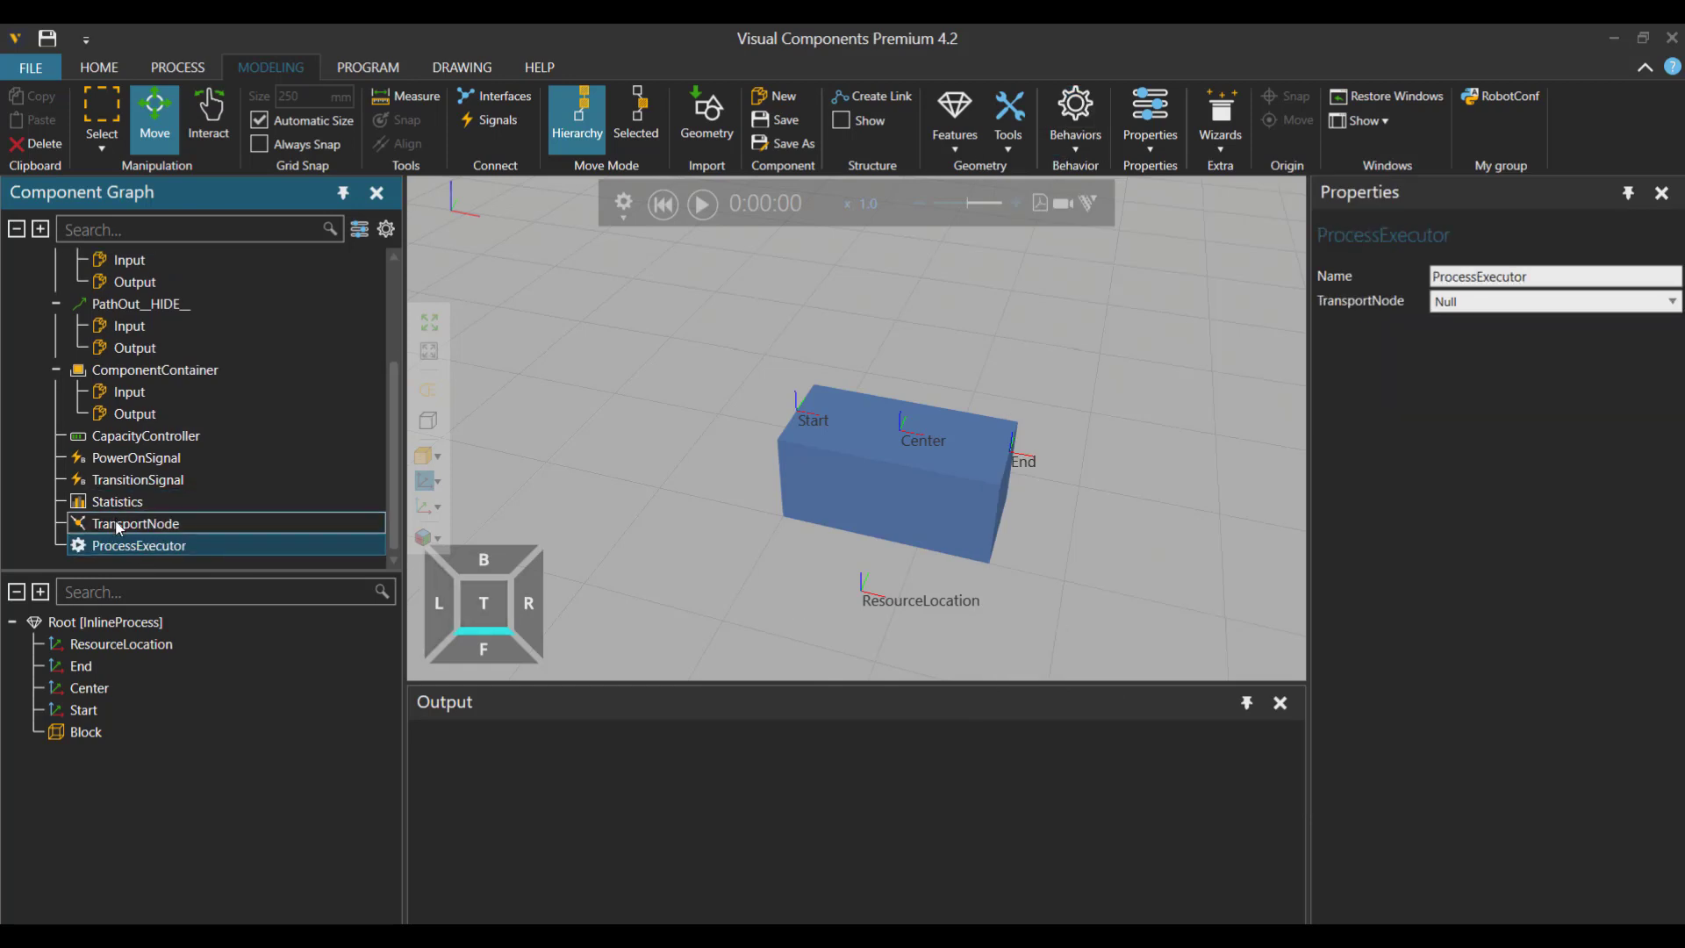
{"action": "left_click", "coordinate": [1479, 328]}
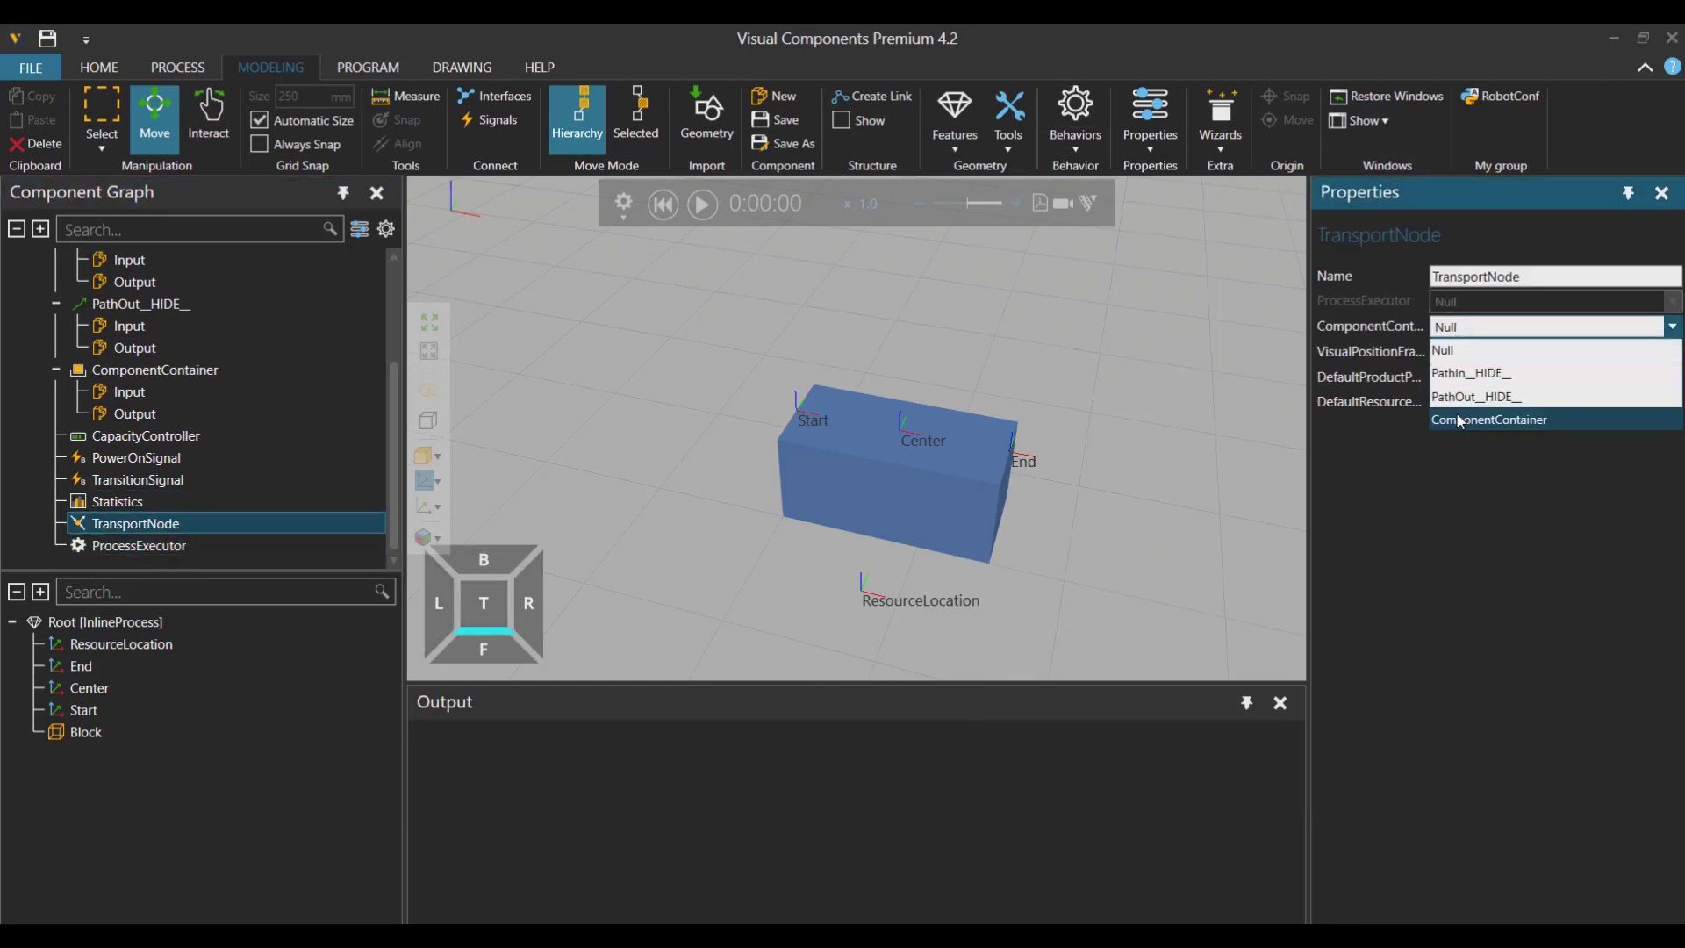
{"action": "left_click", "coordinate": [1475, 418]}
{"action": "left_click", "coordinate": [1475, 352]}
{"action": "left_click", "coordinate": [1461, 445]}
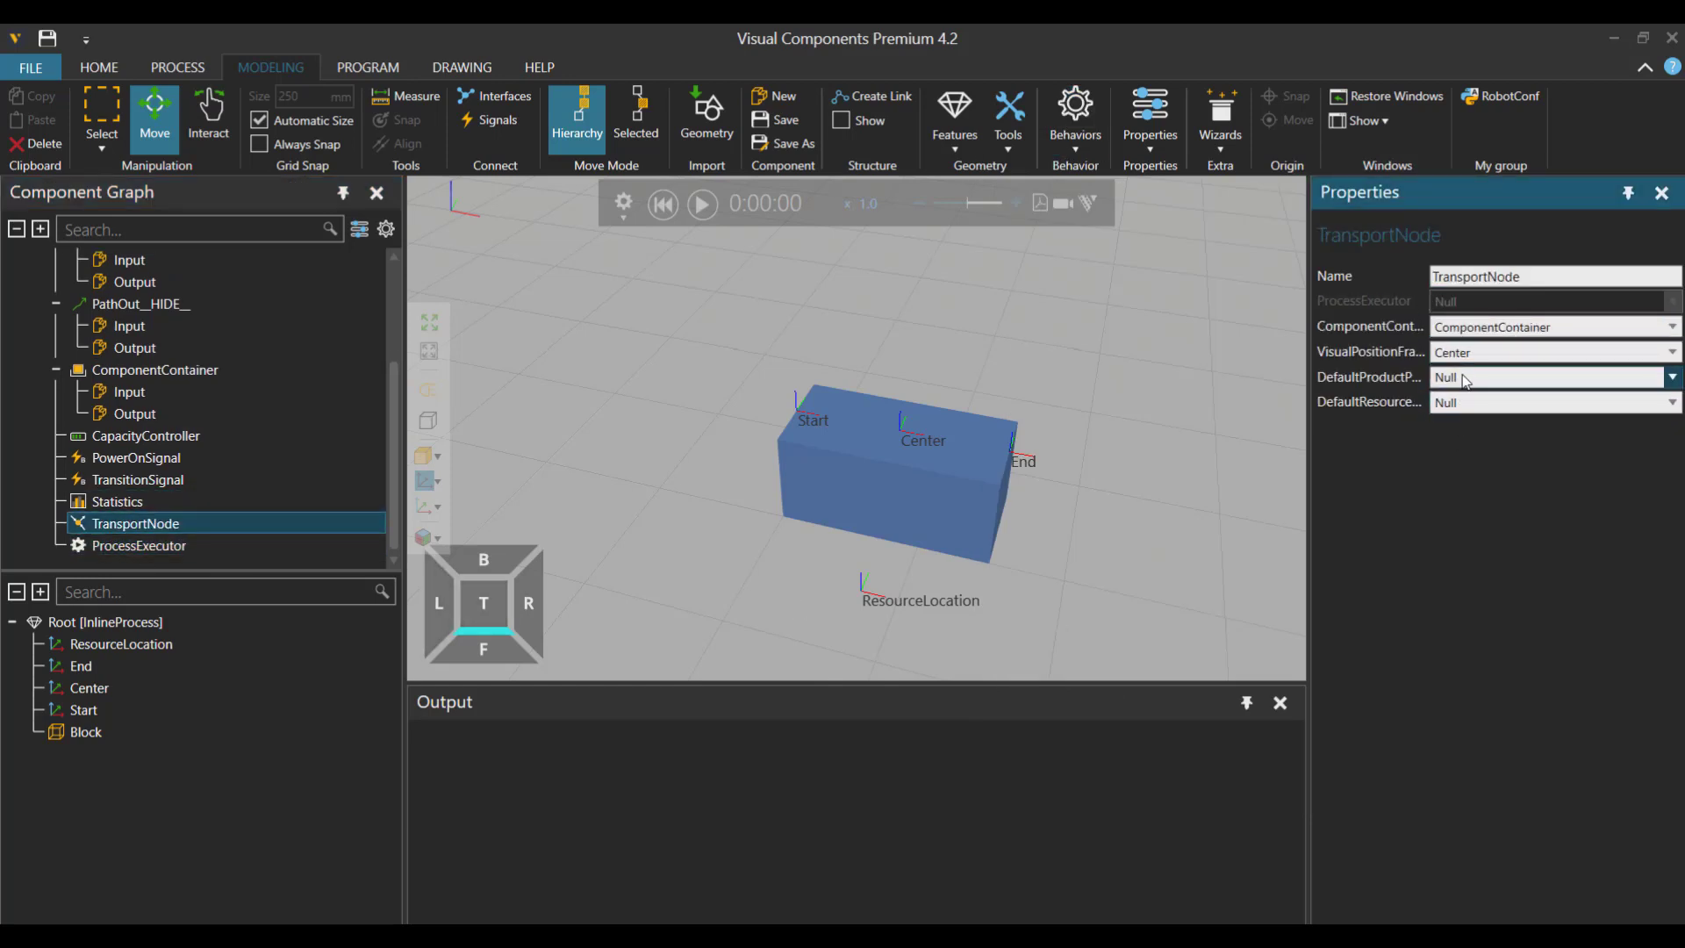
{"action": "left_click", "coordinate": [1483, 378]}
{"action": "left_click", "coordinate": [1483, 450]}
{"action": "left_click", "coordinate": [1481, 377]}
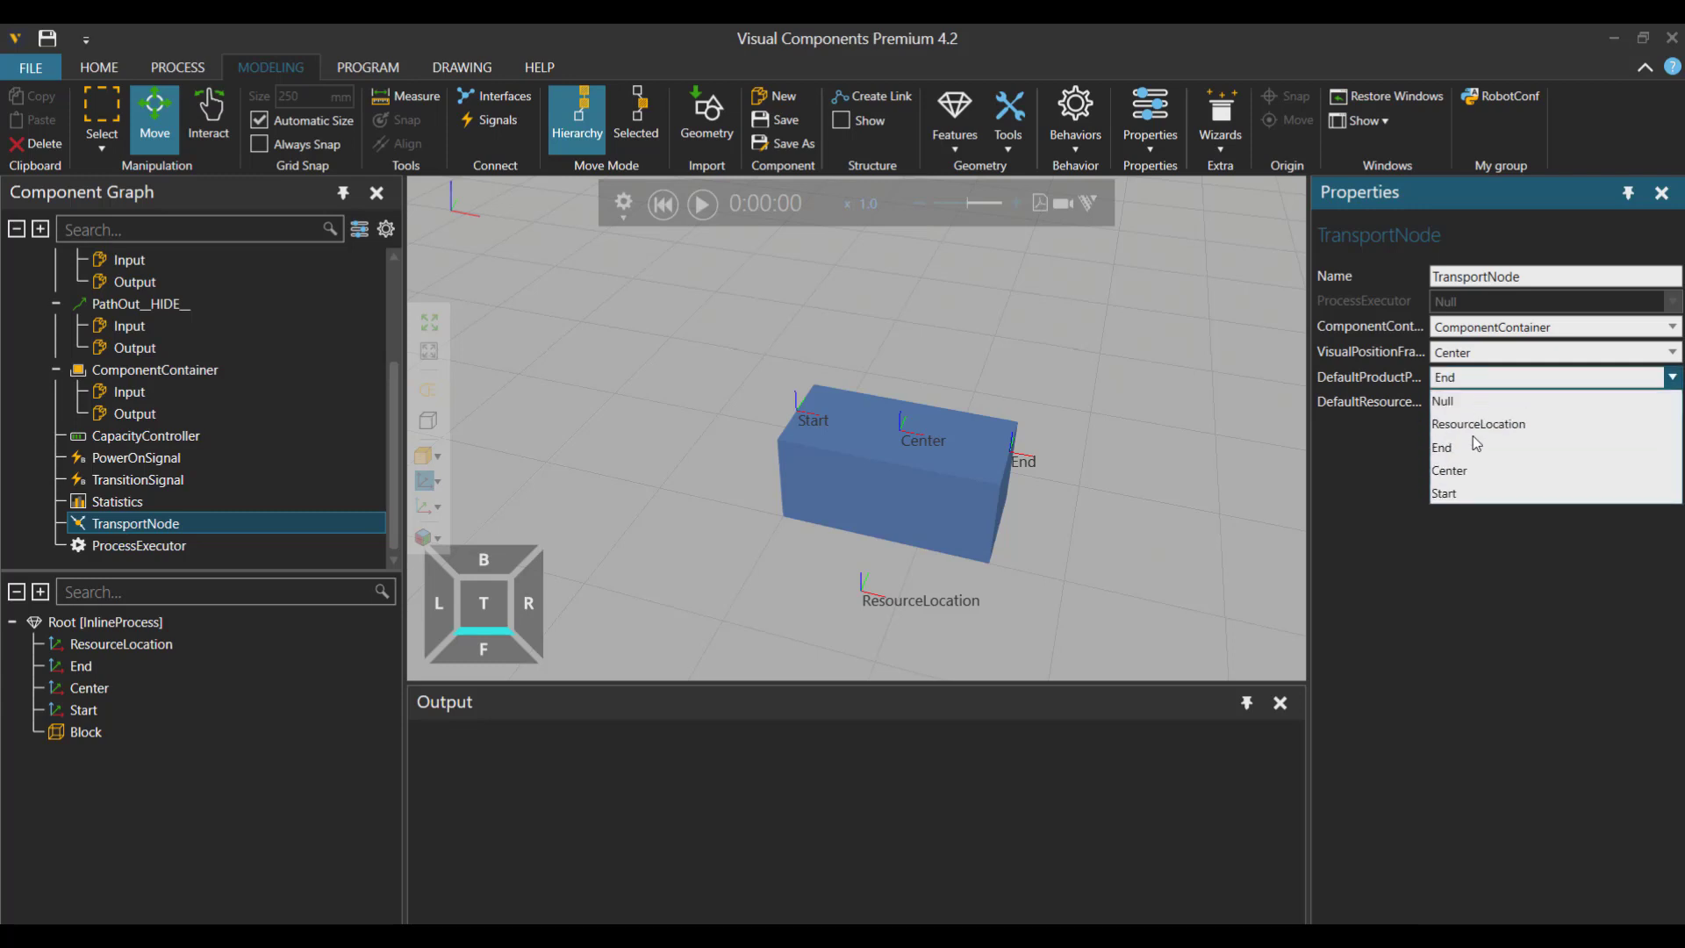
{"action": "left_click", "coordinate": [1461, 471]}
{"action": "left_click", "coordinate": [1475, 402]}
{"action": "left_click", "coordinate": [1473, 430]}
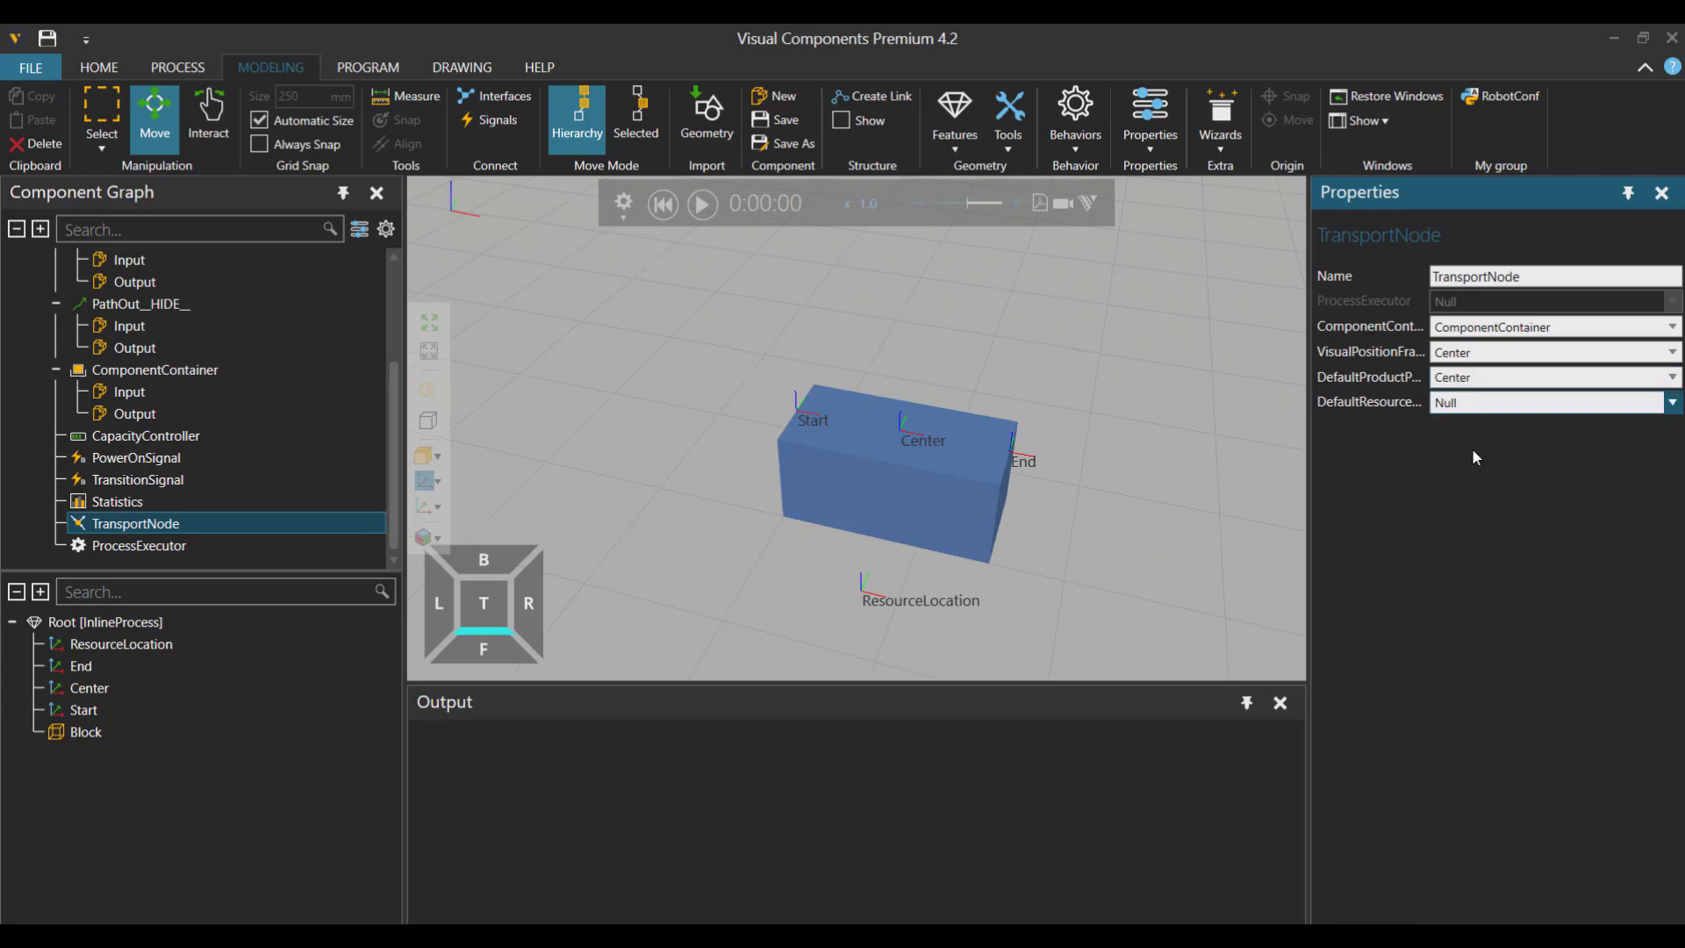
Point the ProcessExecutor at TransportNode.
{"action": "left_click", "coordinate": [191, 546]}
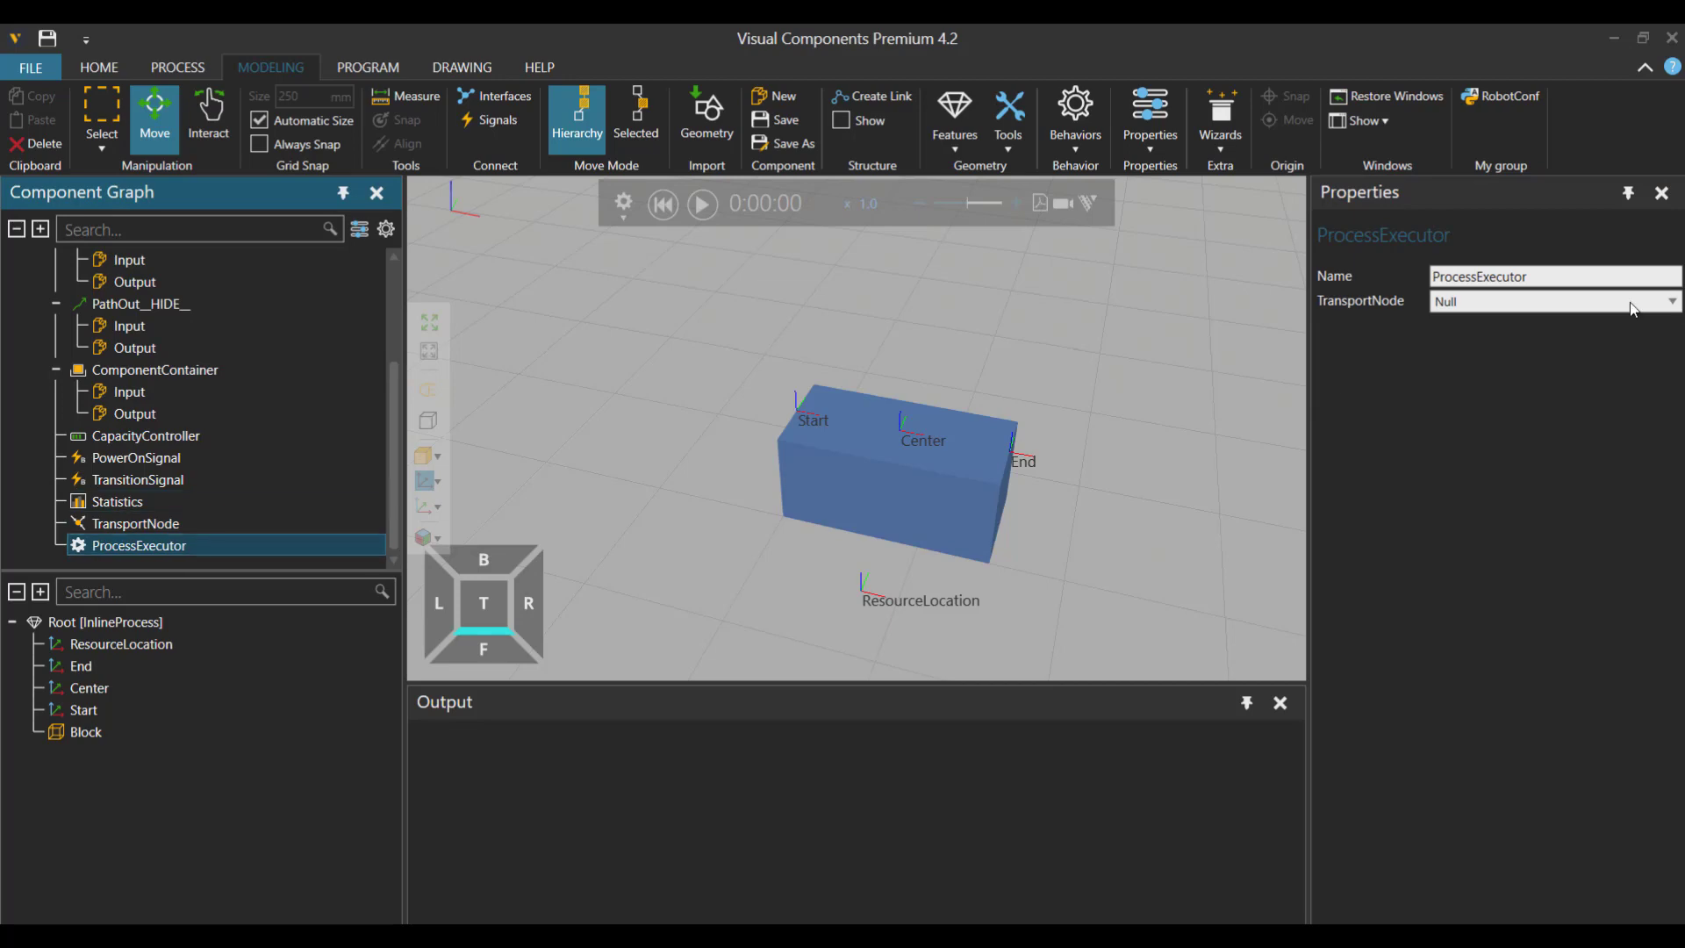
{"action": "left_click", "coordinate": [1467, 302]}
{"action": "left_click", "coordinate": [1462, 349]}
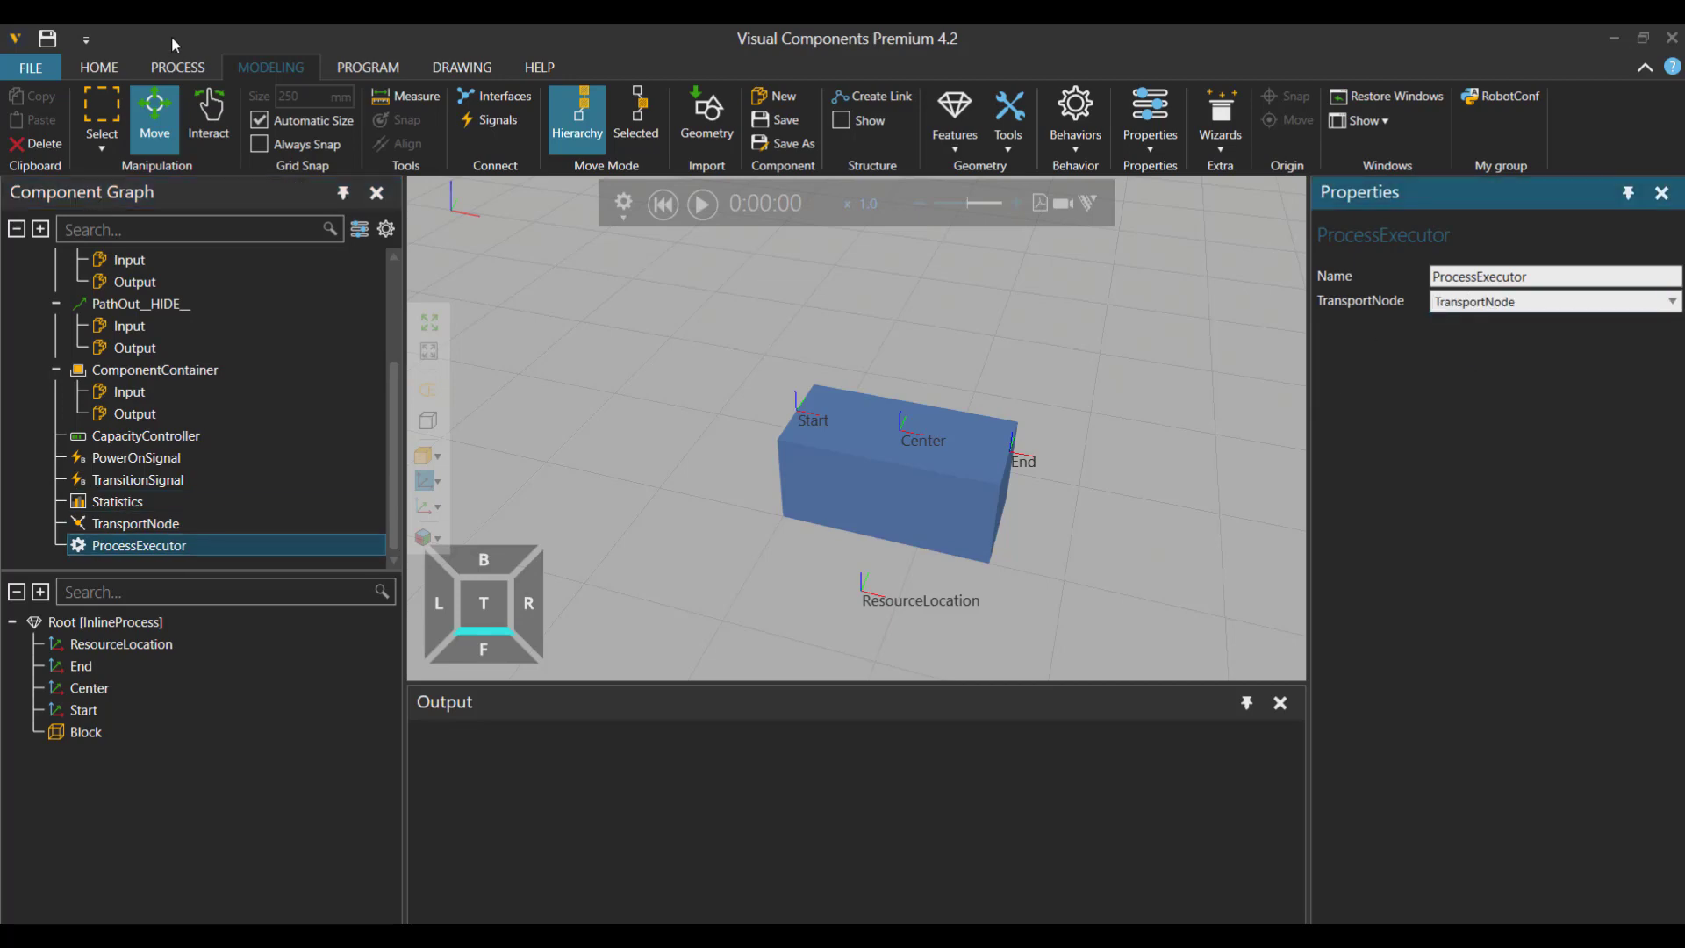
{"action": "left_click", "coordinate": [171, 60]}
Add a new Process #1 to the InlineProcess's process executor.
{"action": "left_click", "coordinate": [109, 69]}
{"action": "left_click", "coordinate": [170, 60]}
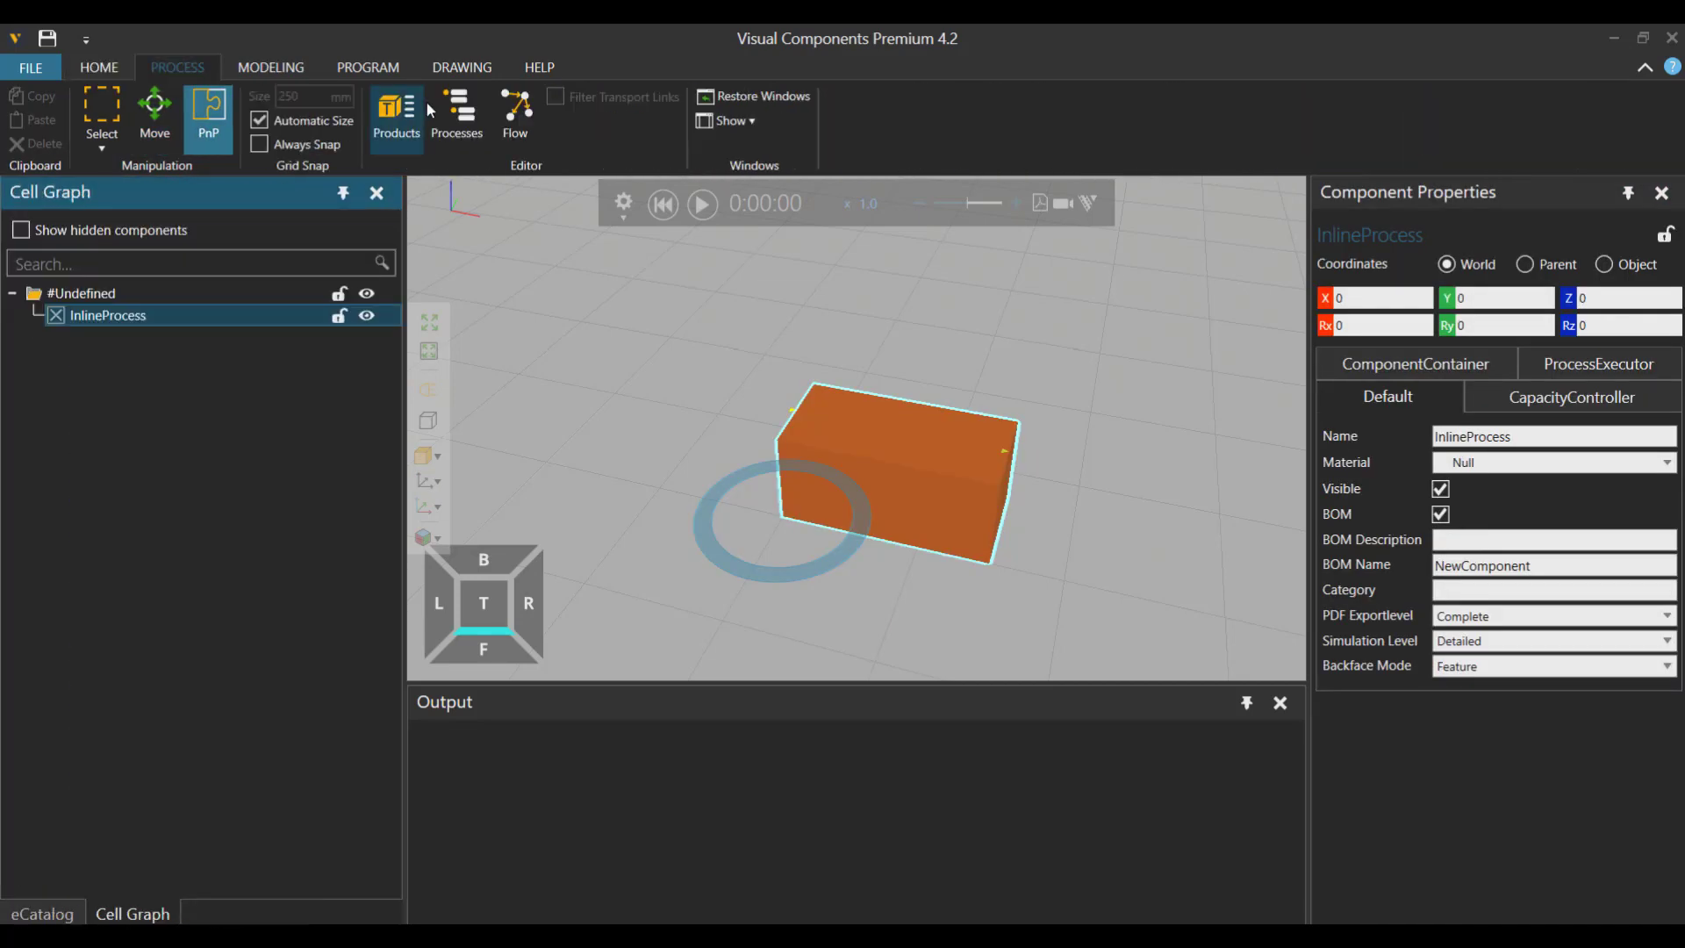
{"action": "left_click", "coordinate": [458, 108]}
{"action": "left_click", "coordinate": [899, 431]}
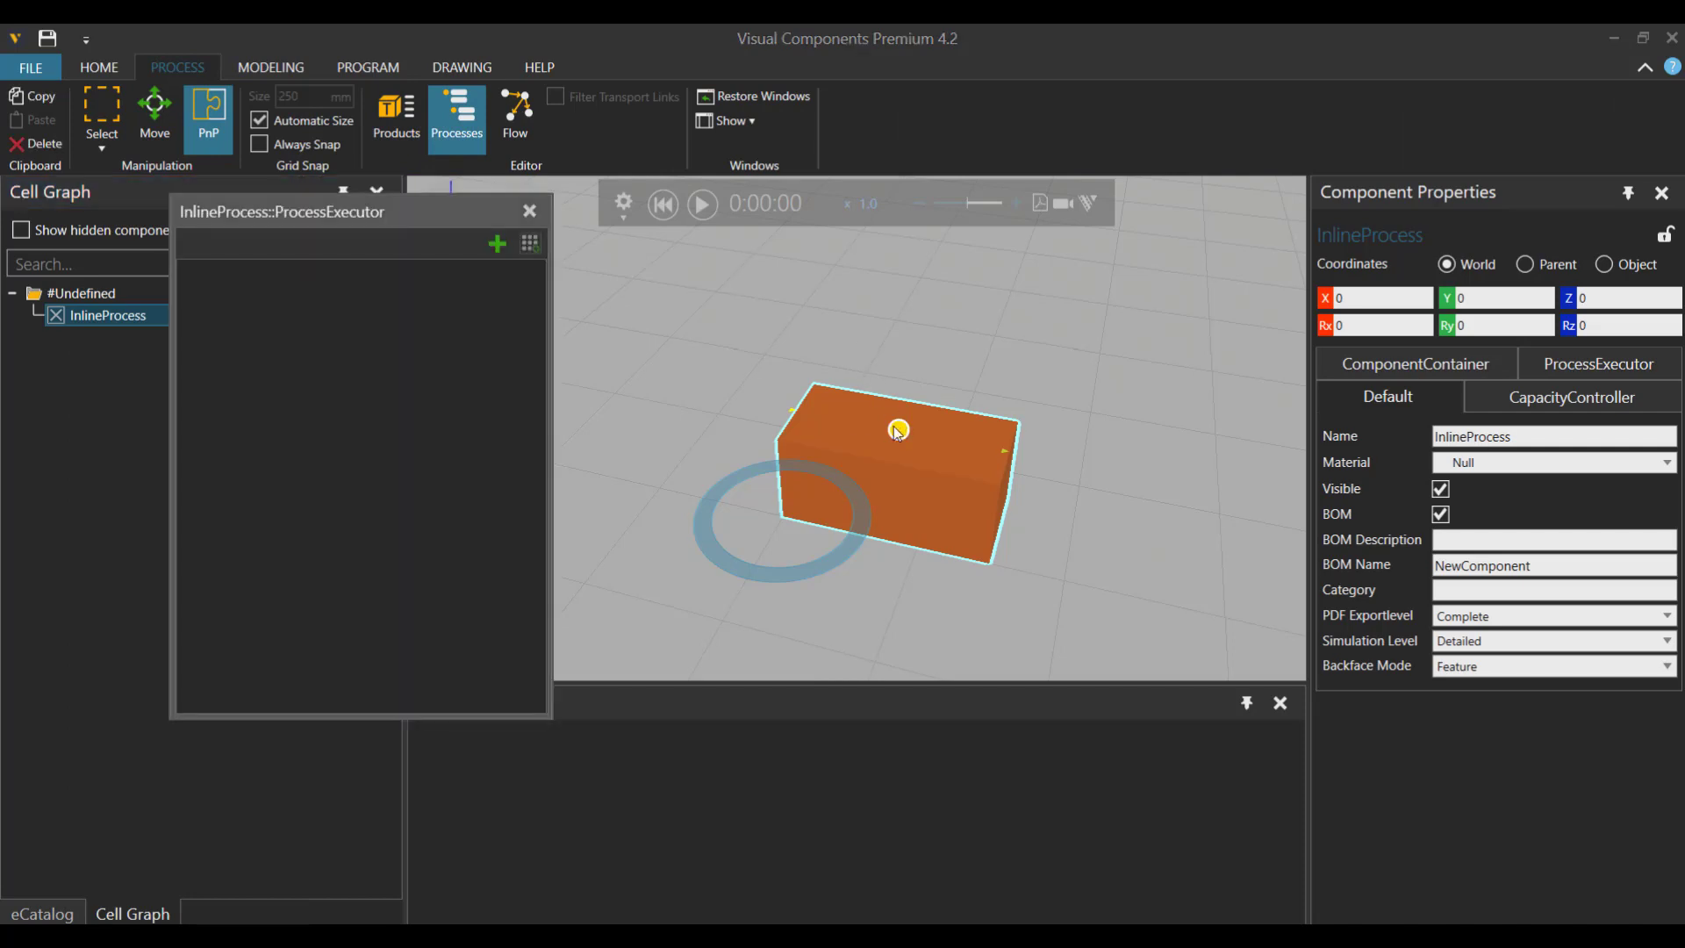
{"action": "left_click", "coordinate": [496, 243]}
Give Process #1 a TransportIn for any product, a 10 s Delay, and a TransportOut.
{"action": "left_click", "coordinate": [530, 245]}
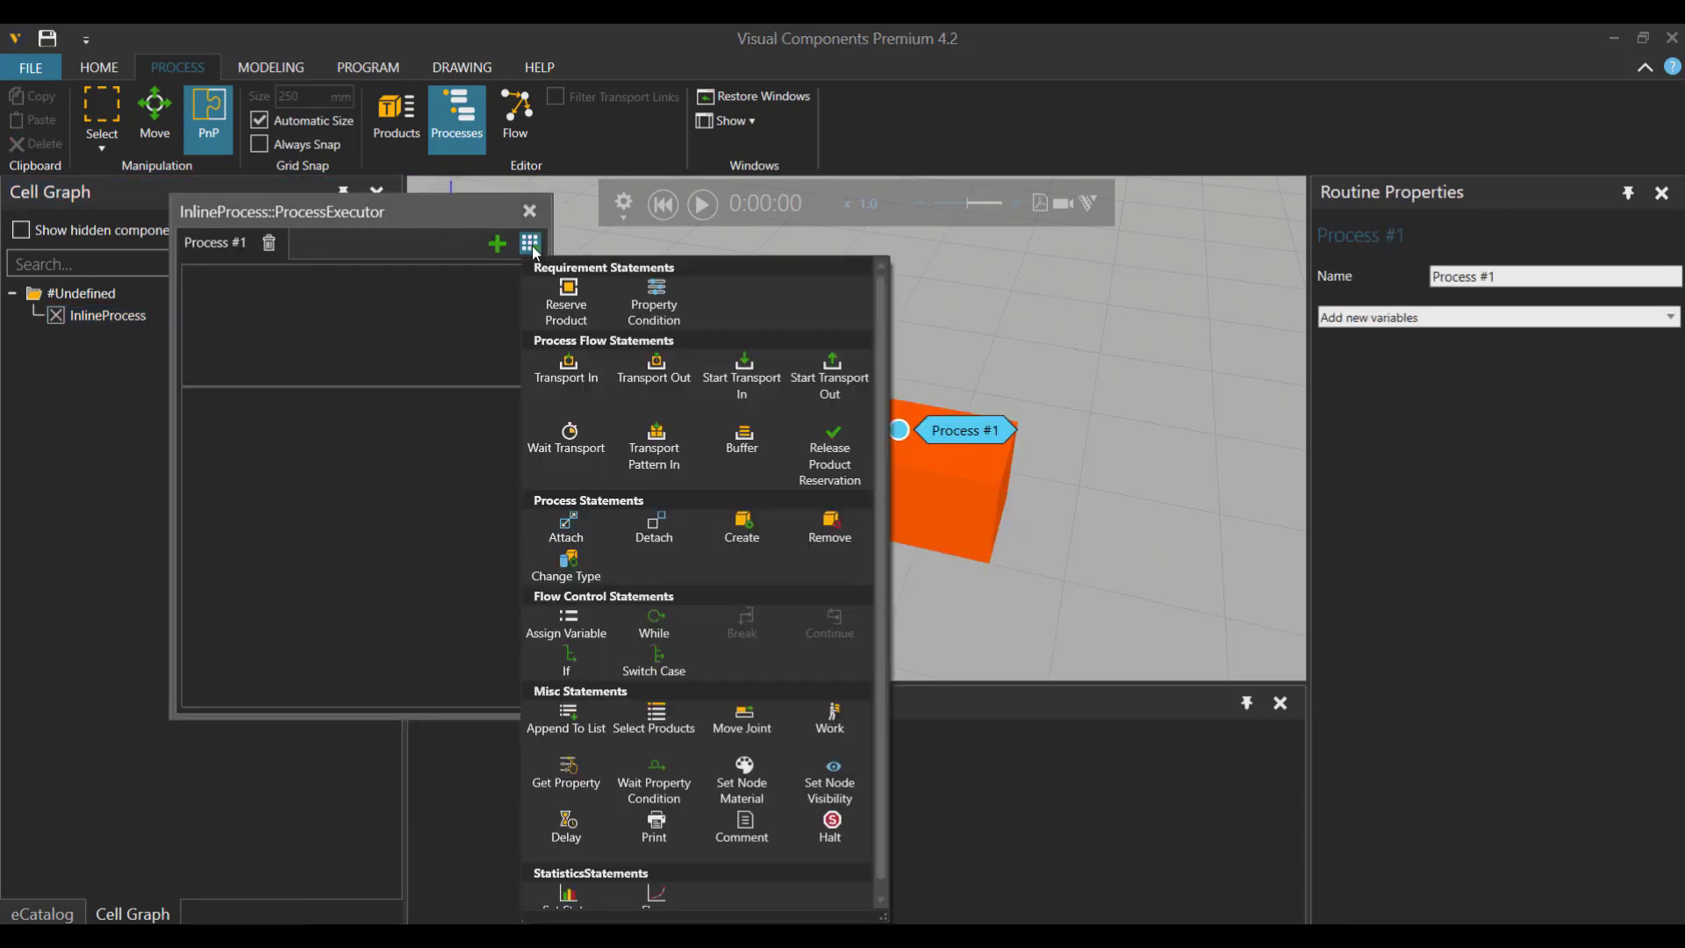
{"action": "left_click", "coordinate": [553, 360]}
{"action": "scroll", "coordinate": [566, 807], "scroll_direction": "down", "scroll_amount": 1}
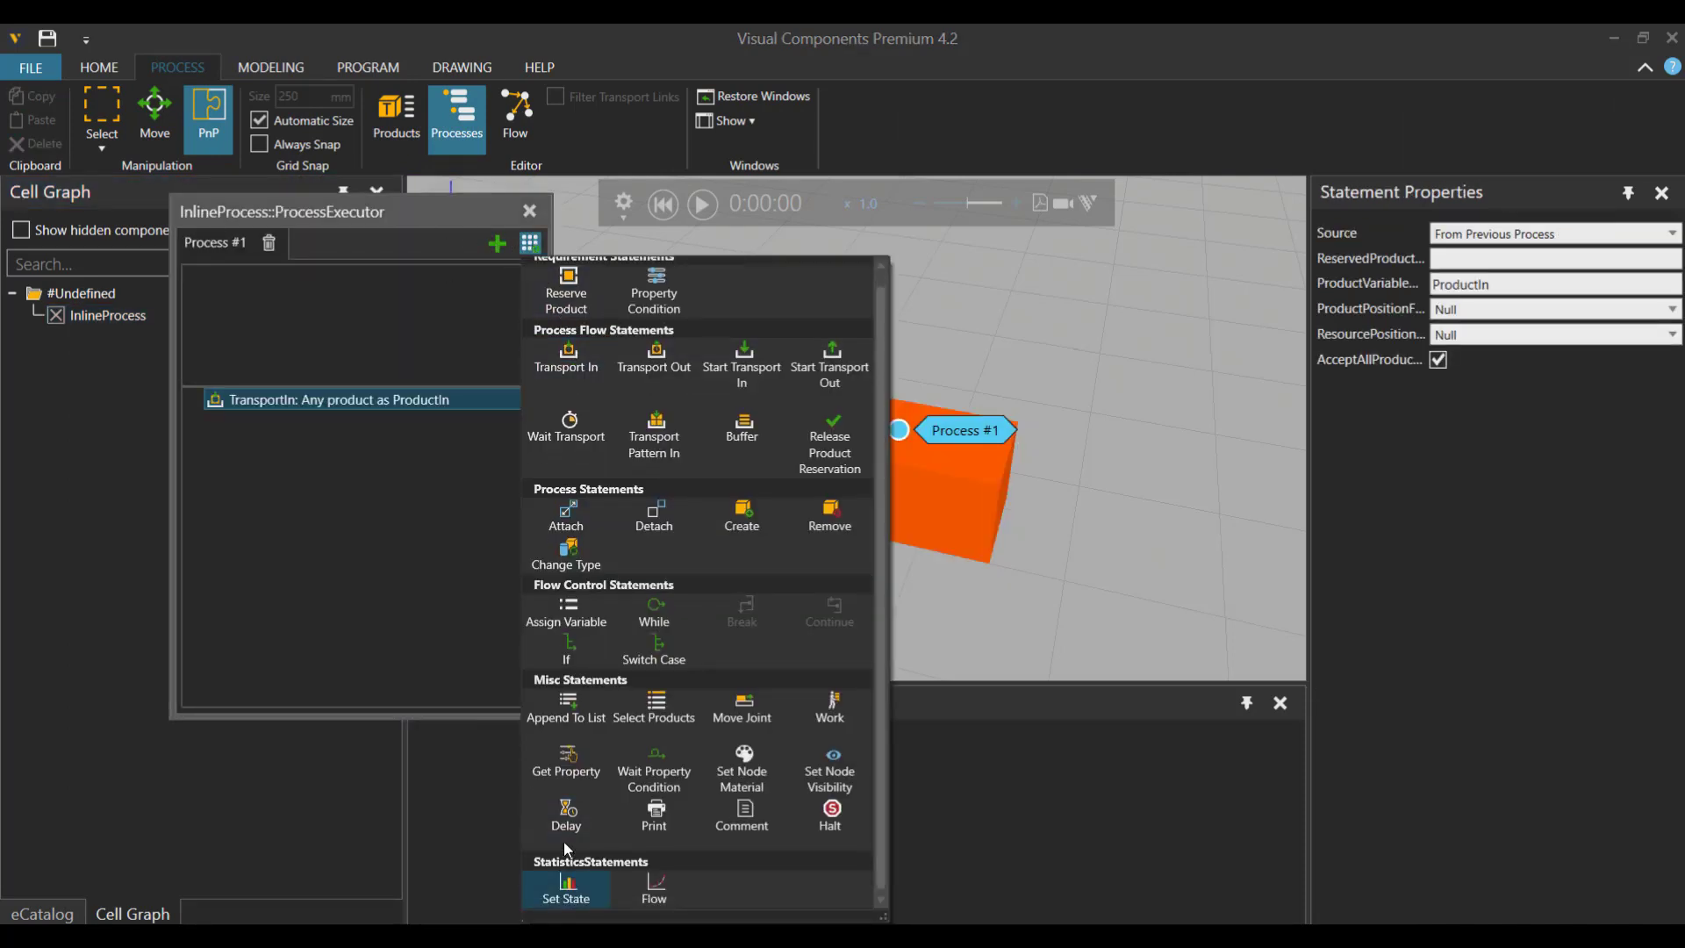
{"action": "left_click", "coordinate": [566, 821]}
{"action": "left_click", "coordinate": [658, 360]}
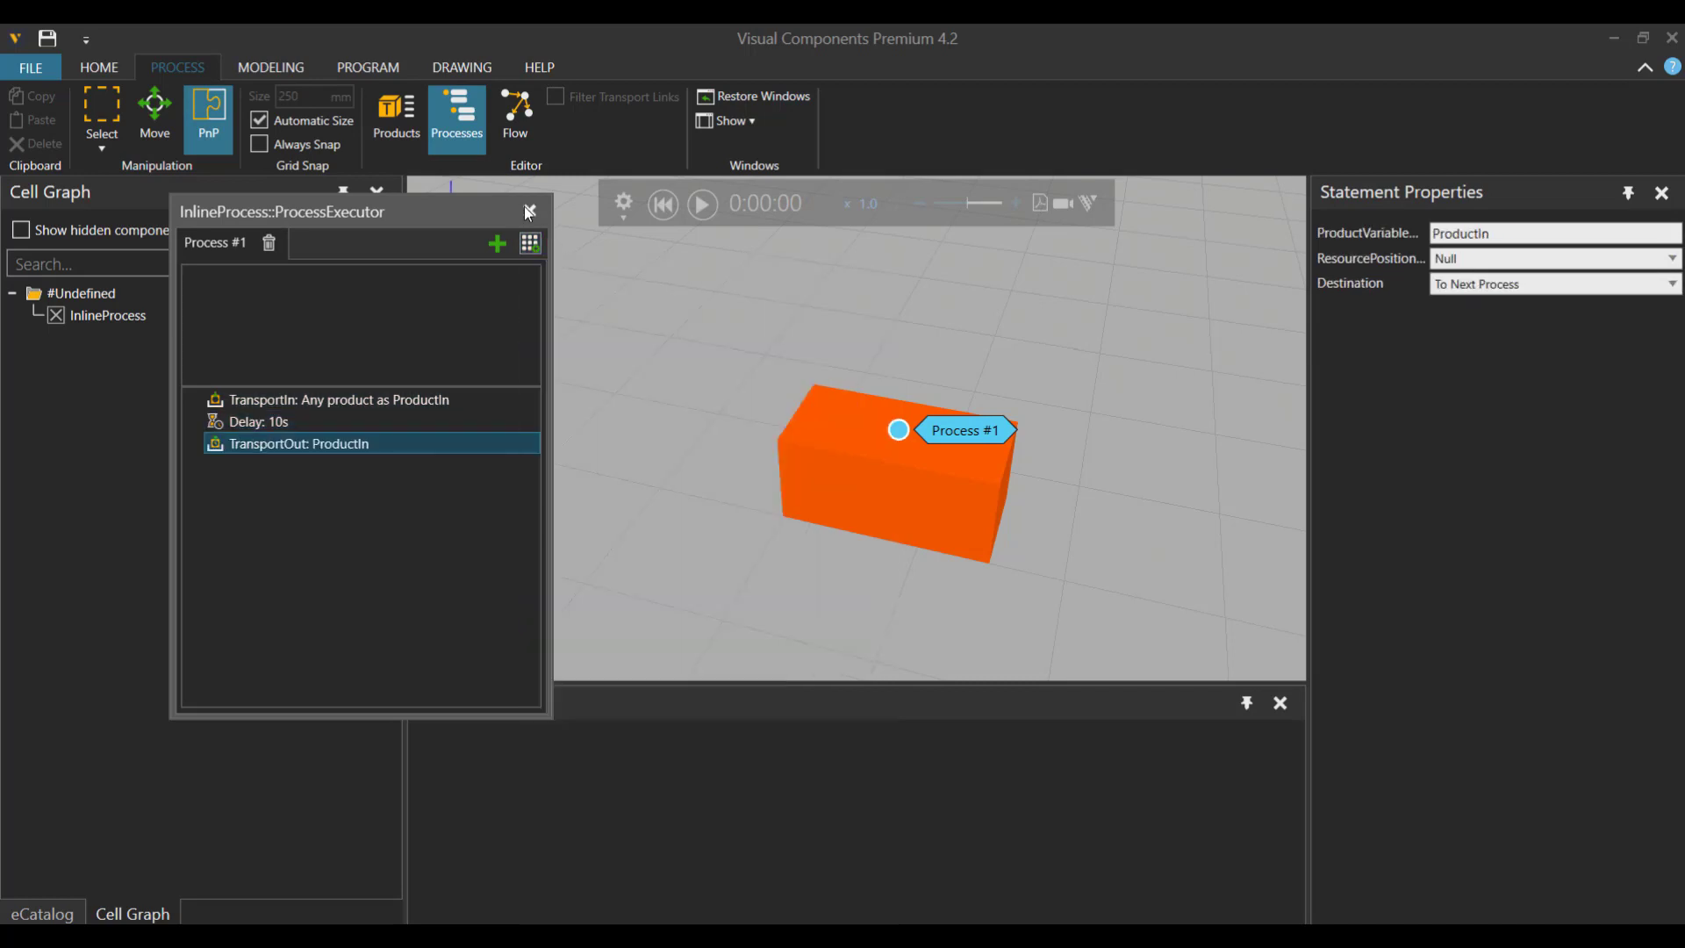
{"action": "left_click", "coordinate": [529, 210]}
Browse the eCatalog to the Process Flow collection.
{"action": "left_click", "coordinate": [98, 67]}
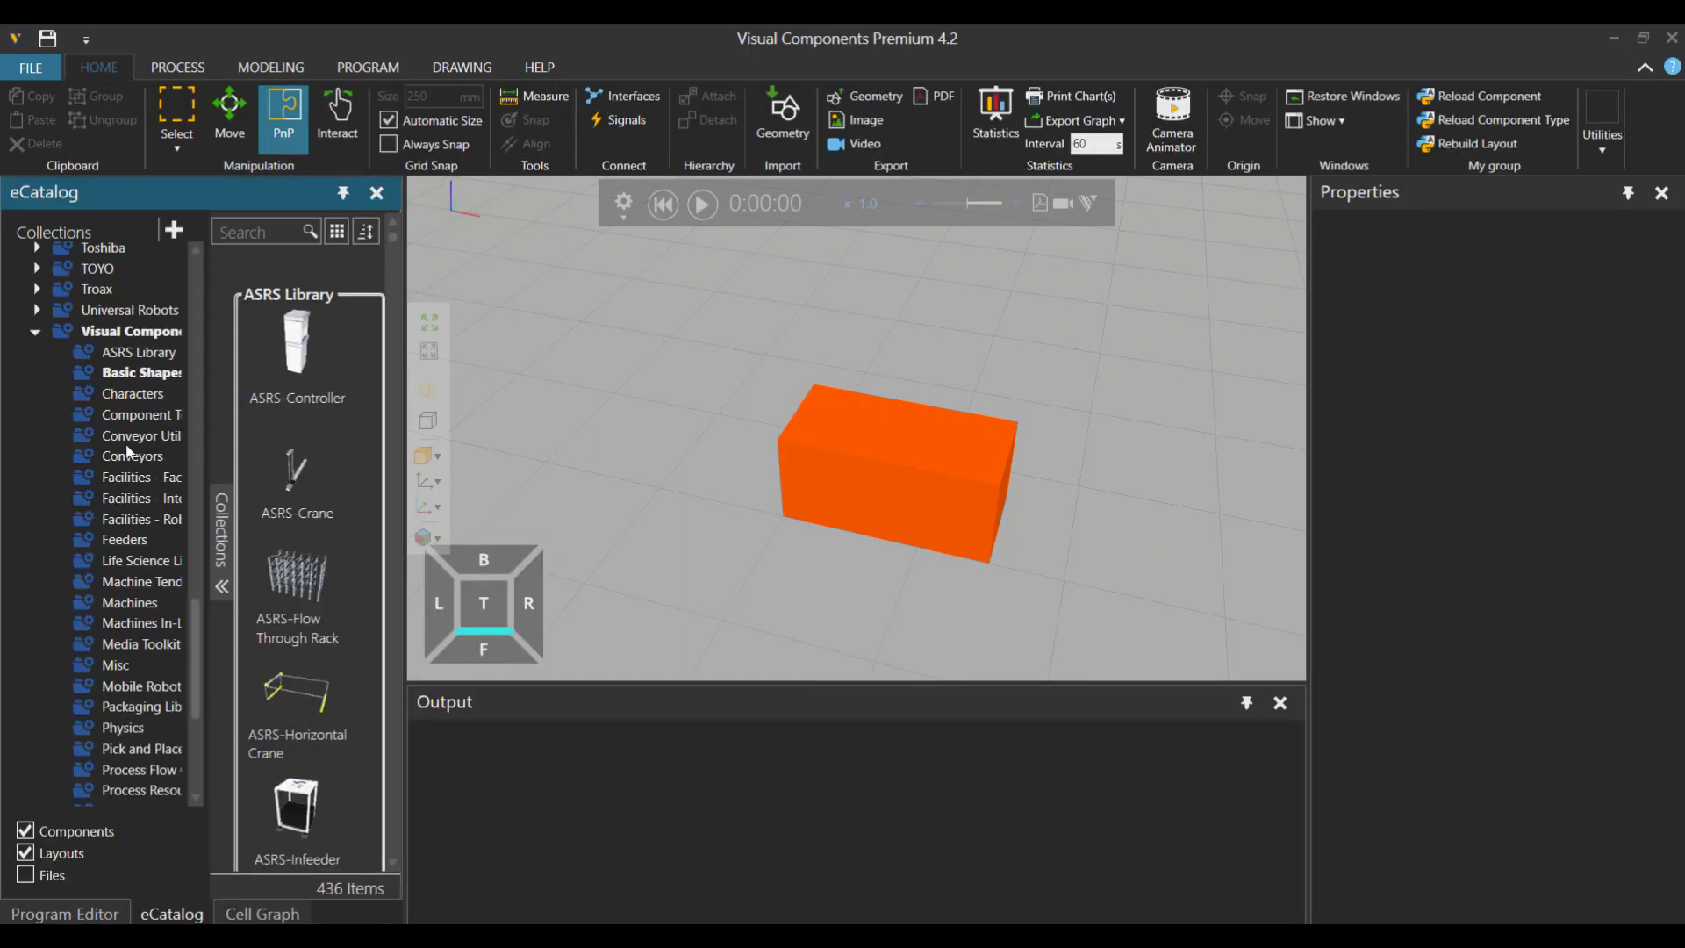
{"action": "scroll", "coordinate": [130, 452], "scroll_direction": "down", "scroll_amount": 2}
{"action": "left_click", "coordinate": [93, 640]}
{"action": "left_click", "coordinate": [140, 664]}
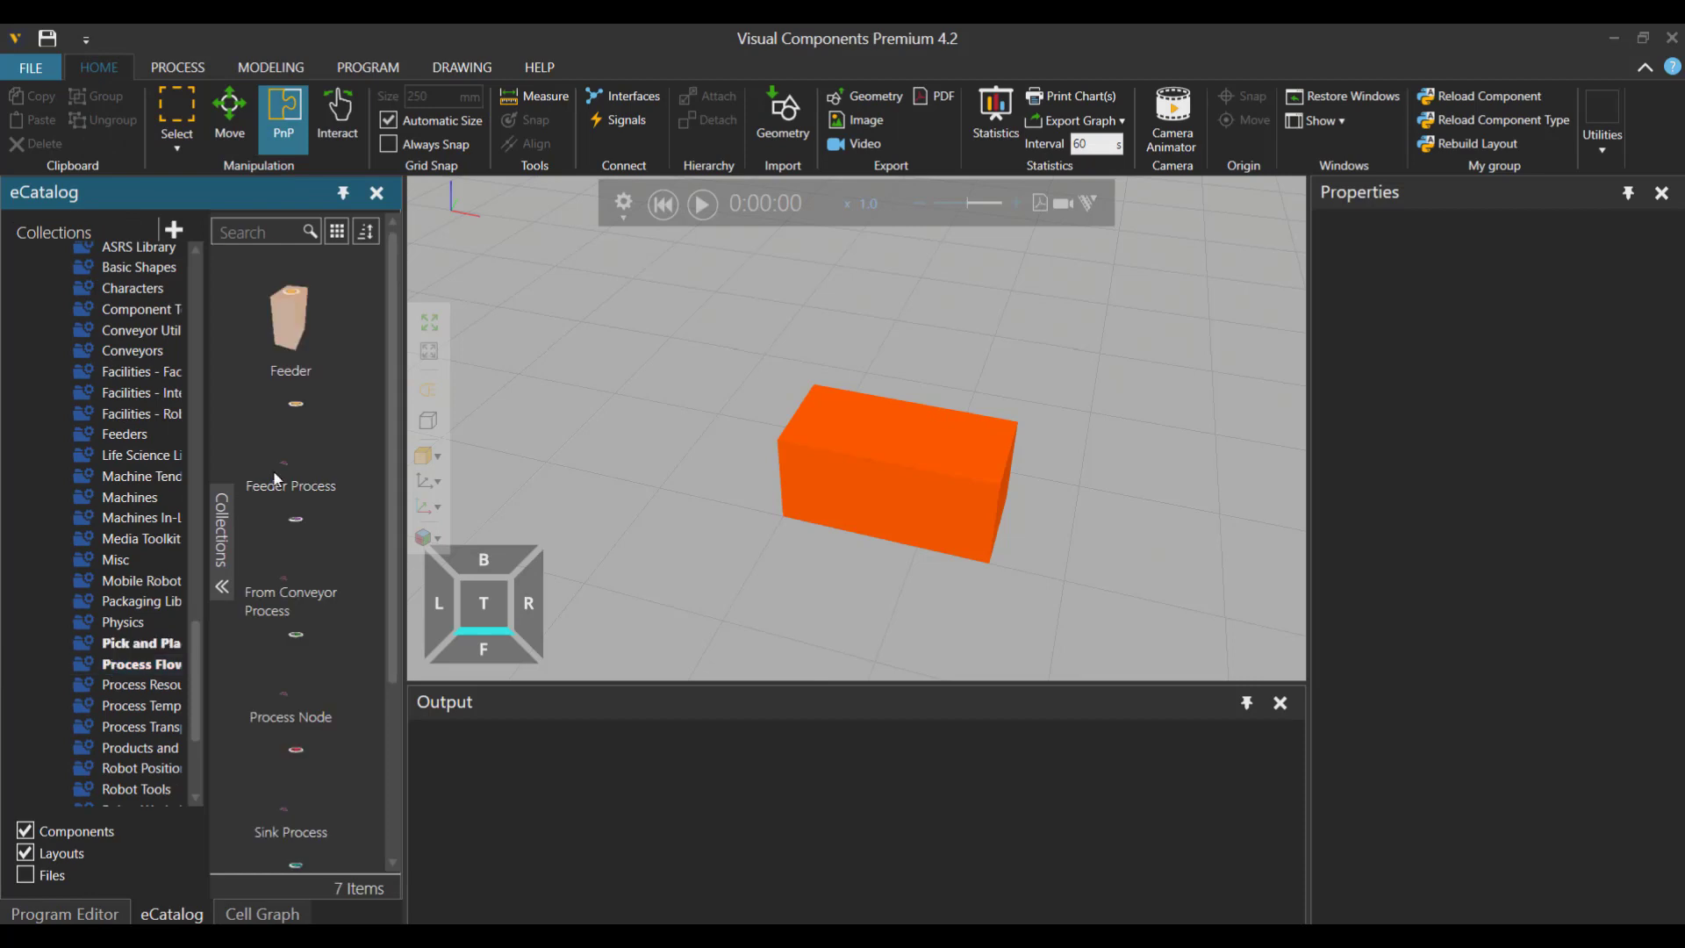
Place a Feeder Process at the box's left end and a Sink Process at its right end.
{"action": "left_click_drag", "start_coordinate": [288, 442], "coordinate": [819, 498]}
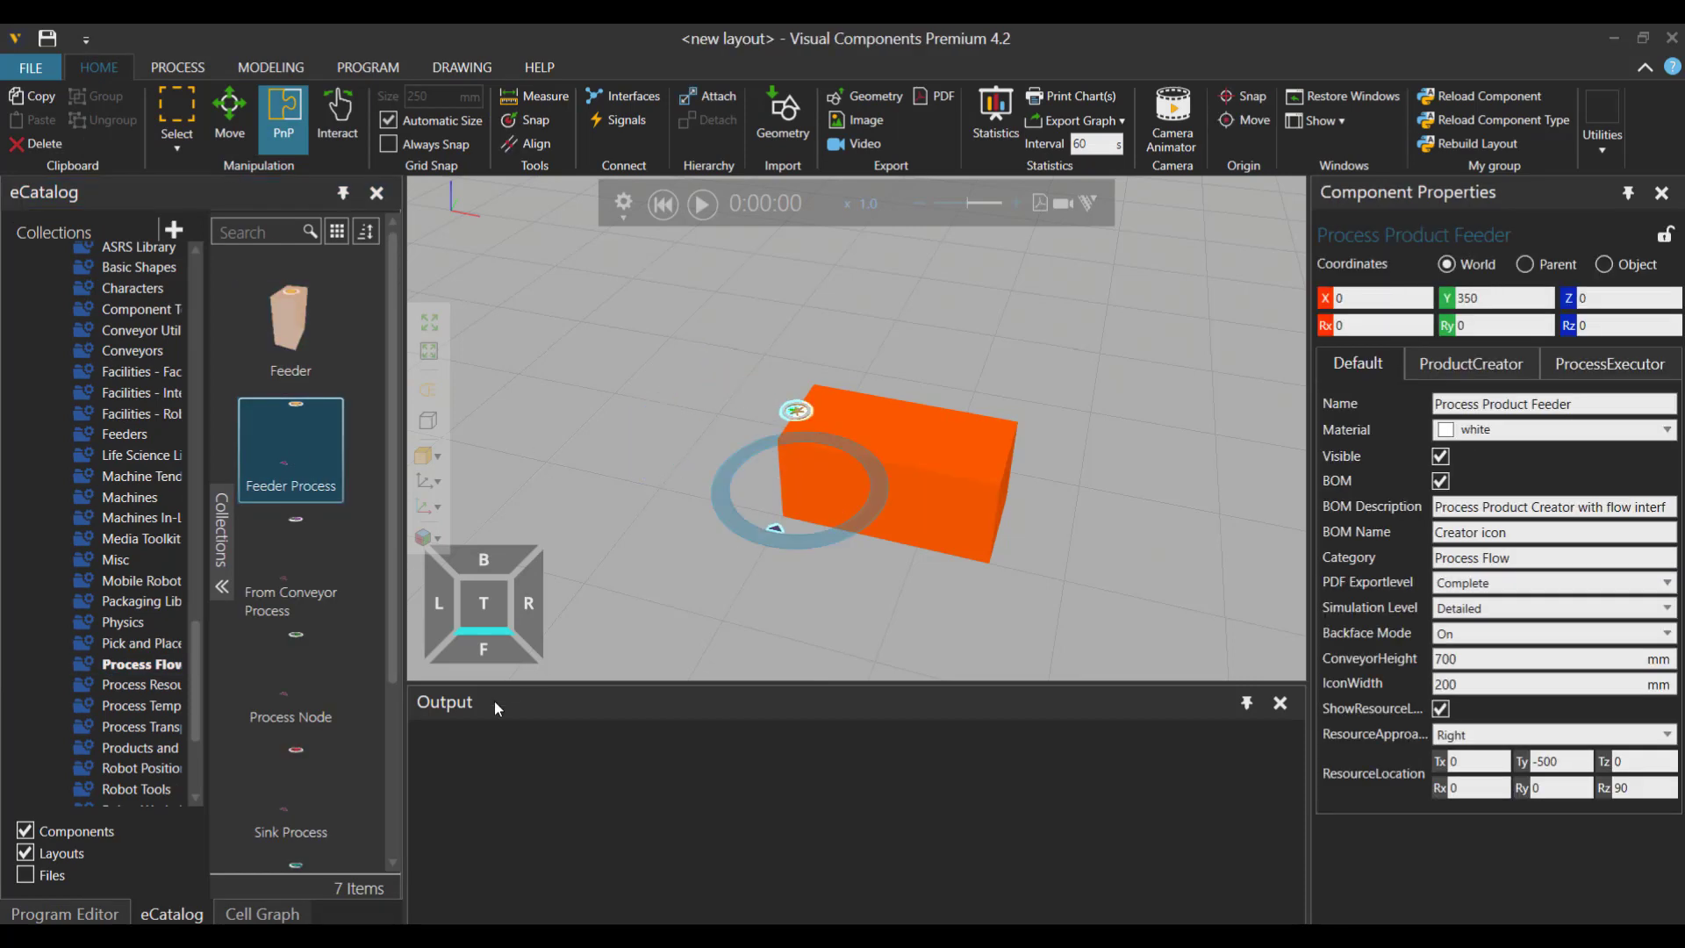
{"action": "scroll", "coordinate": [294, 631], "scroll_direction": "down", "scroll_amount": 2}
{"action": "left_click_drag", "start_coordinate": [307, 553], "coordinate": [967, 529]}
{"action": "scroll", "coordinate": [967, 530], "scroll_direction": "up", "scroll_amount": 2}
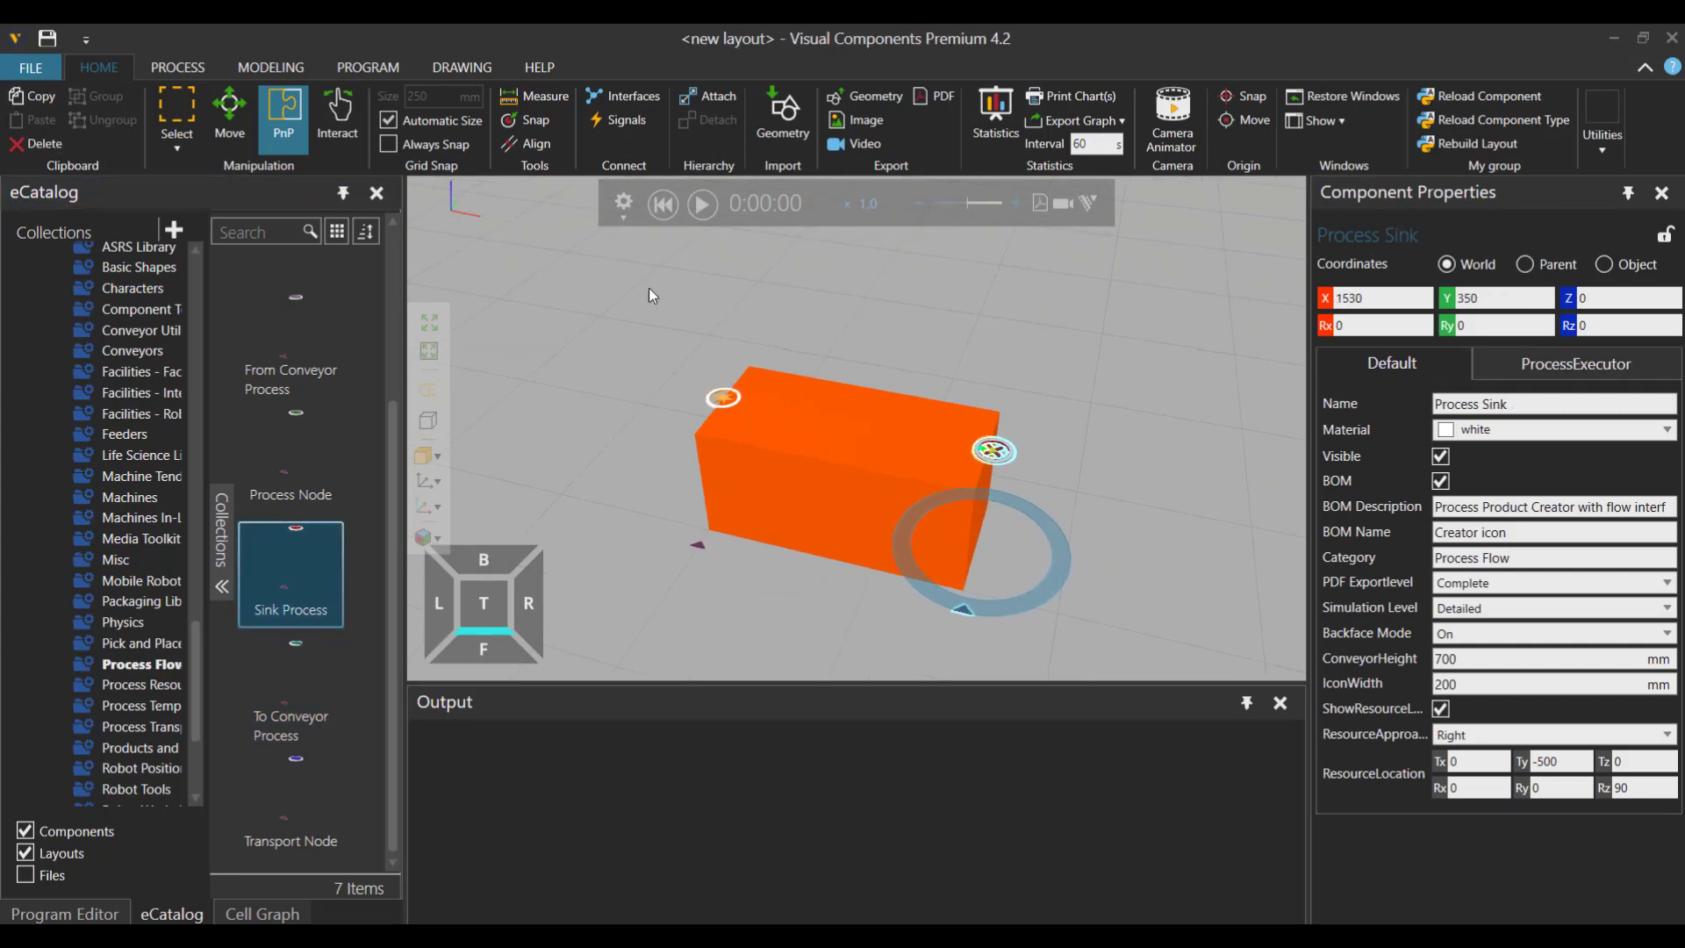
Link the Feeder, Process #1 and Sink nodes in order in the Flow editor, then start the simulation.
{"action": "left_click", "coordinate": [233, 64]}
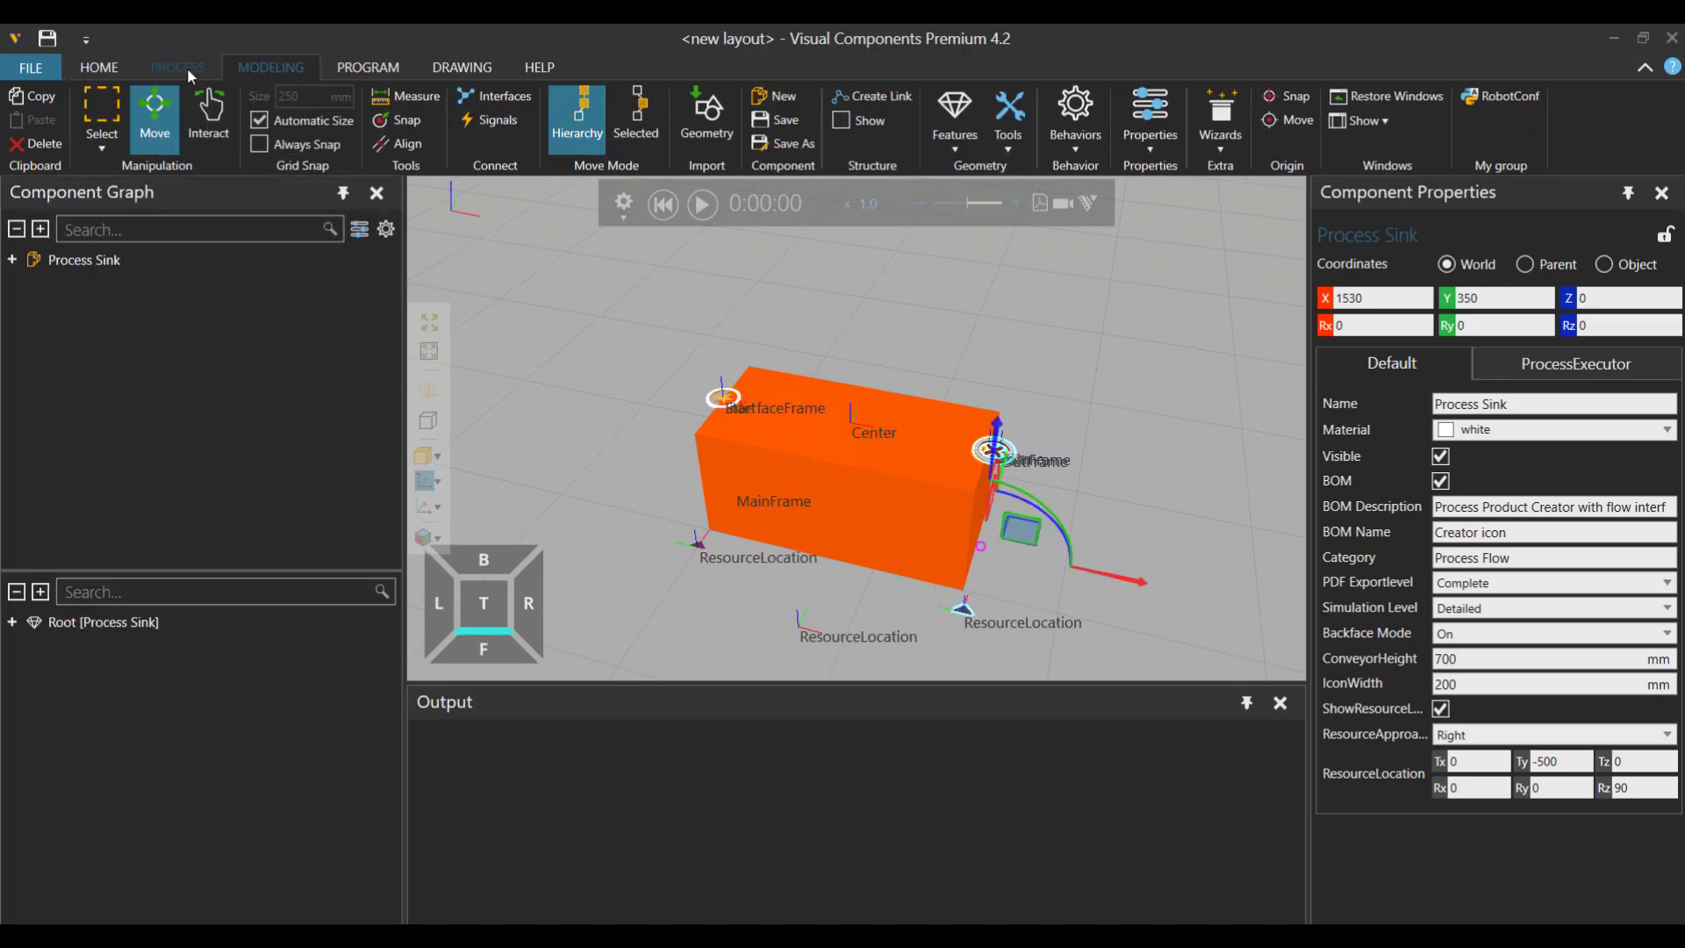
{"action": "left_click", "coordinate": [186, 67]}
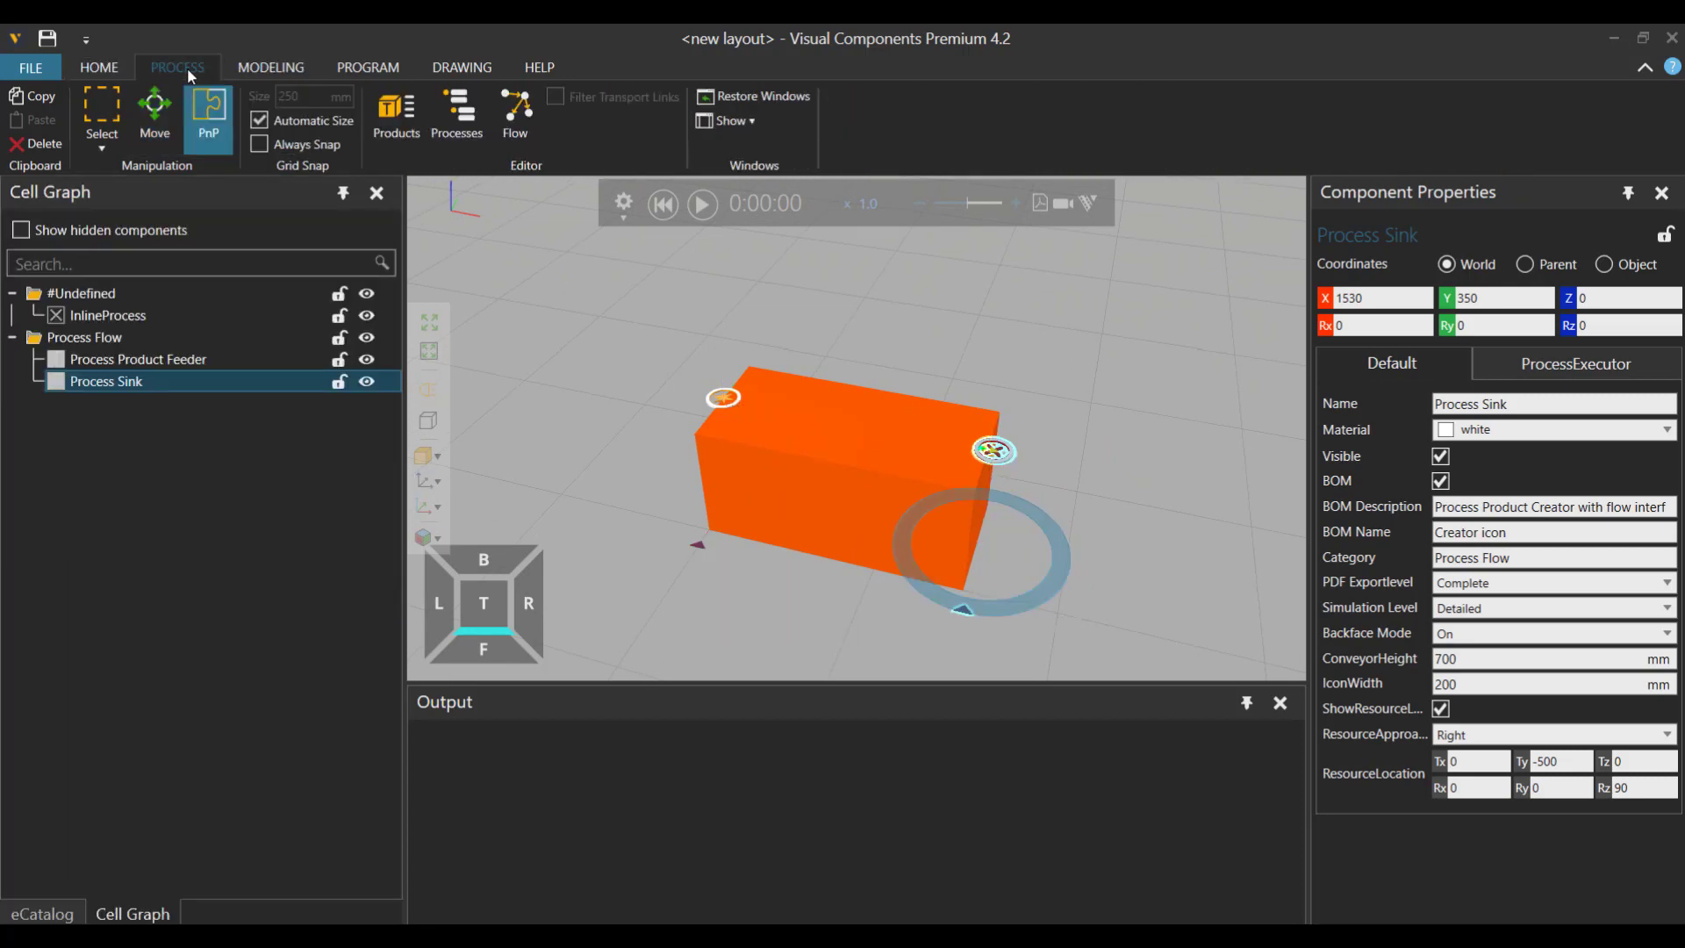
{"action": "left_click", "coordinate": [523, 117]}
{"action": "left_click", "coordinate": [717, 400]}
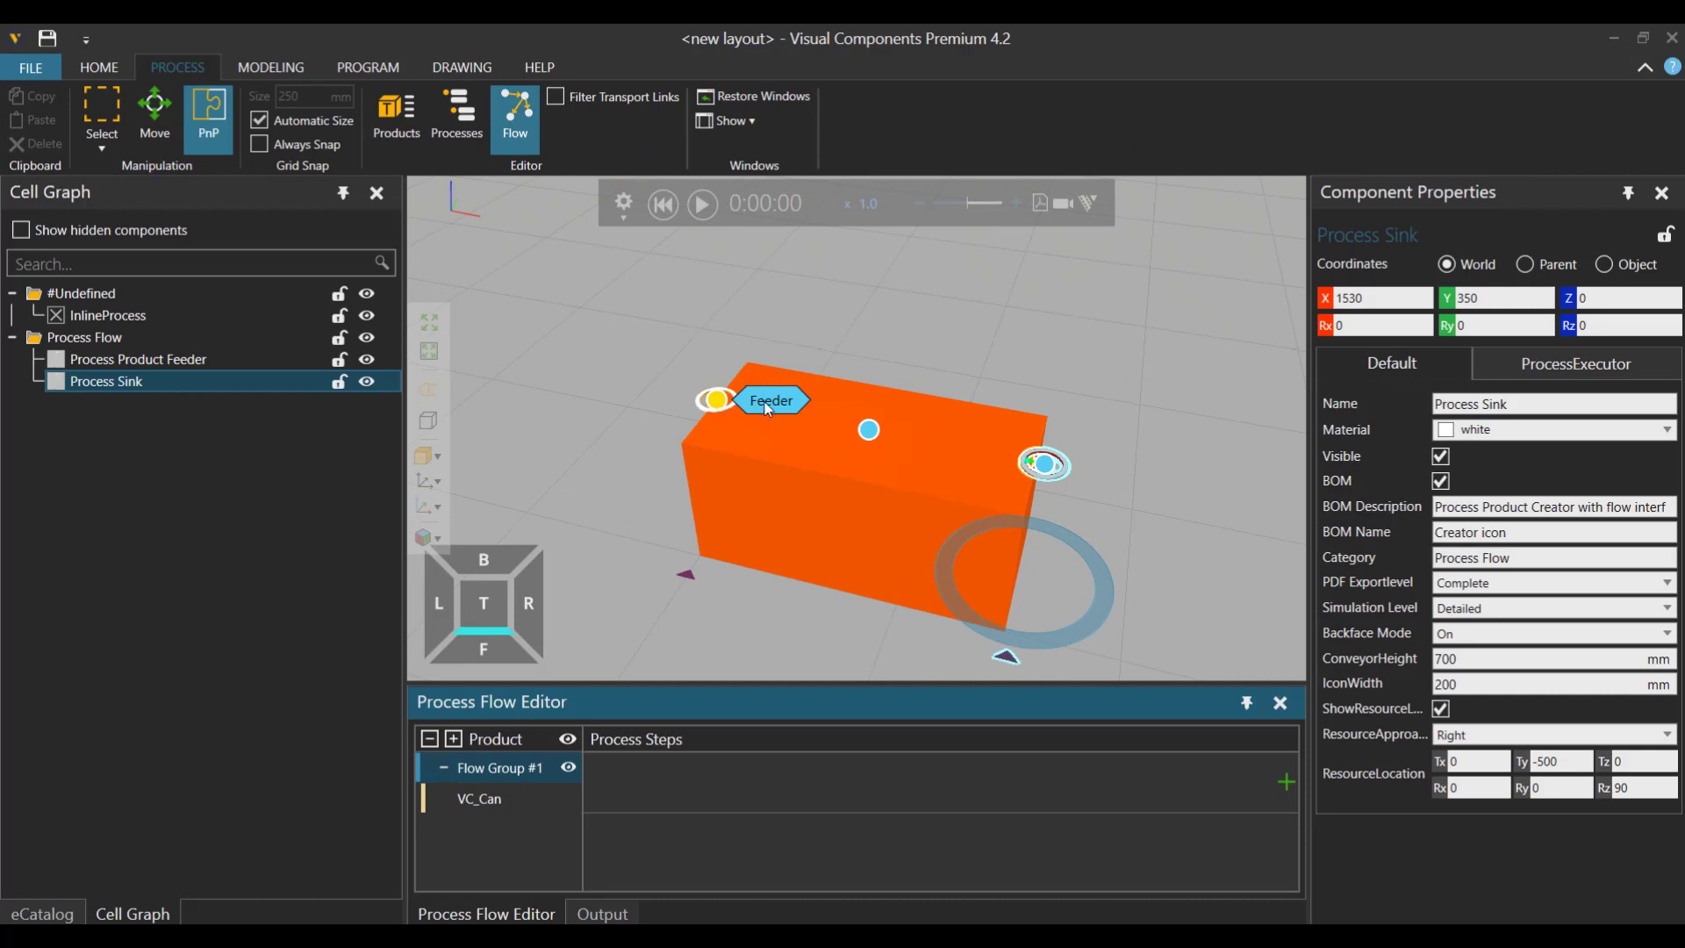
{"action": "left_click", "coordinate": [869, 429]}
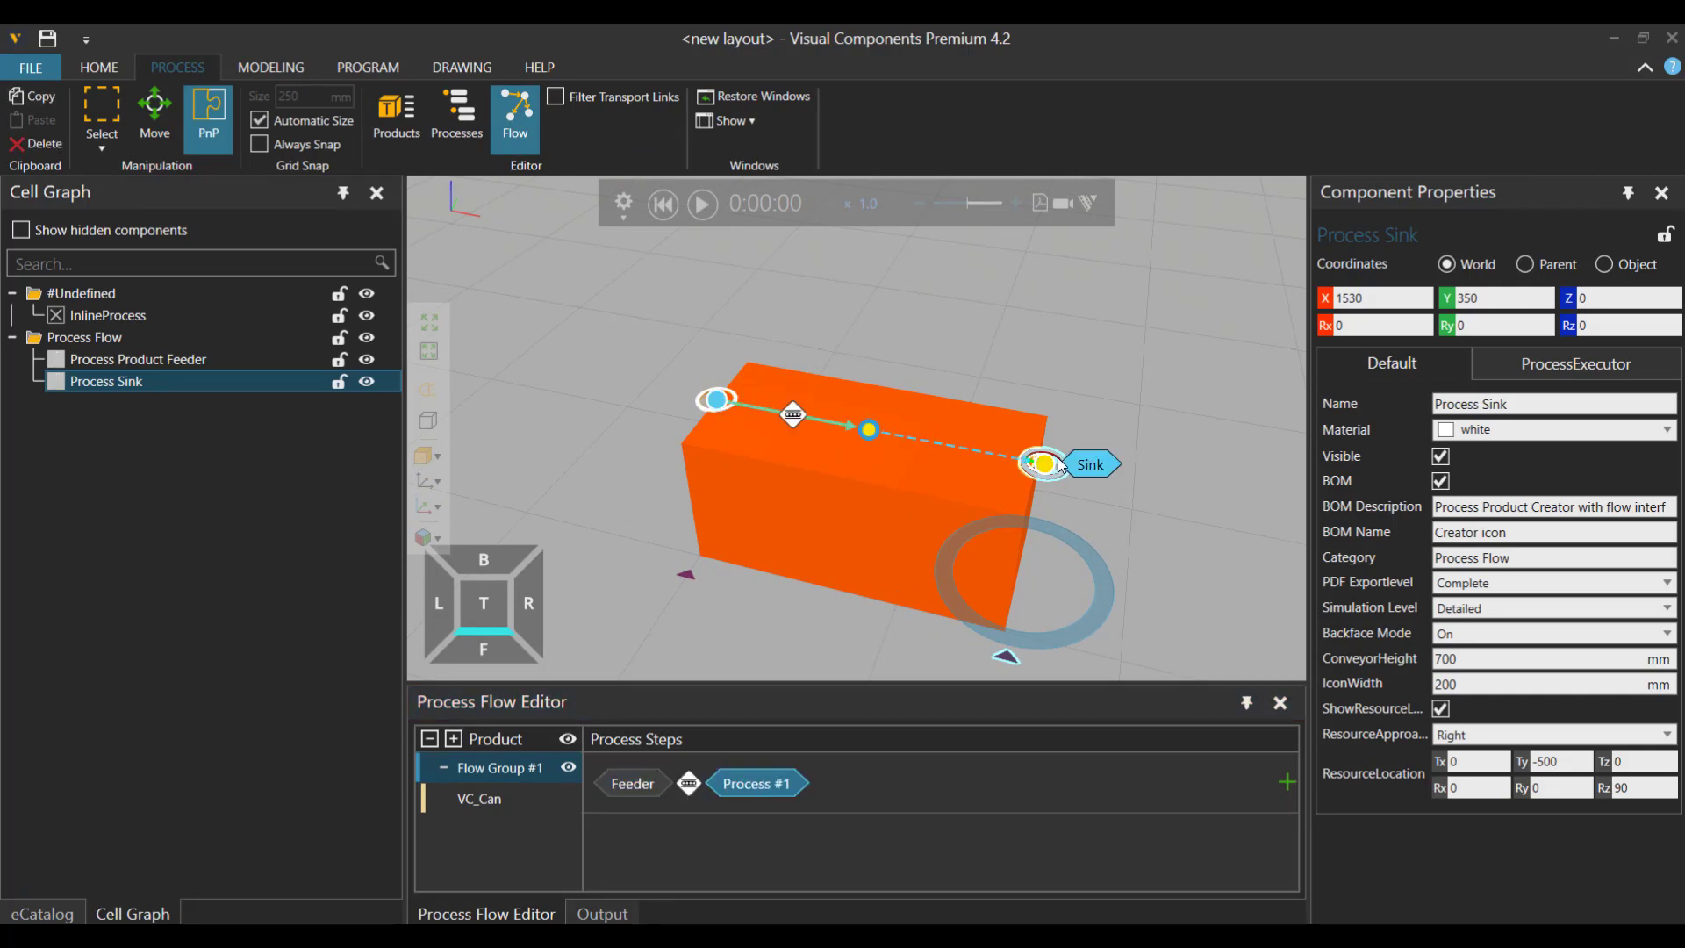
{"action": "left_click", "coordinate": [1083, 464]}
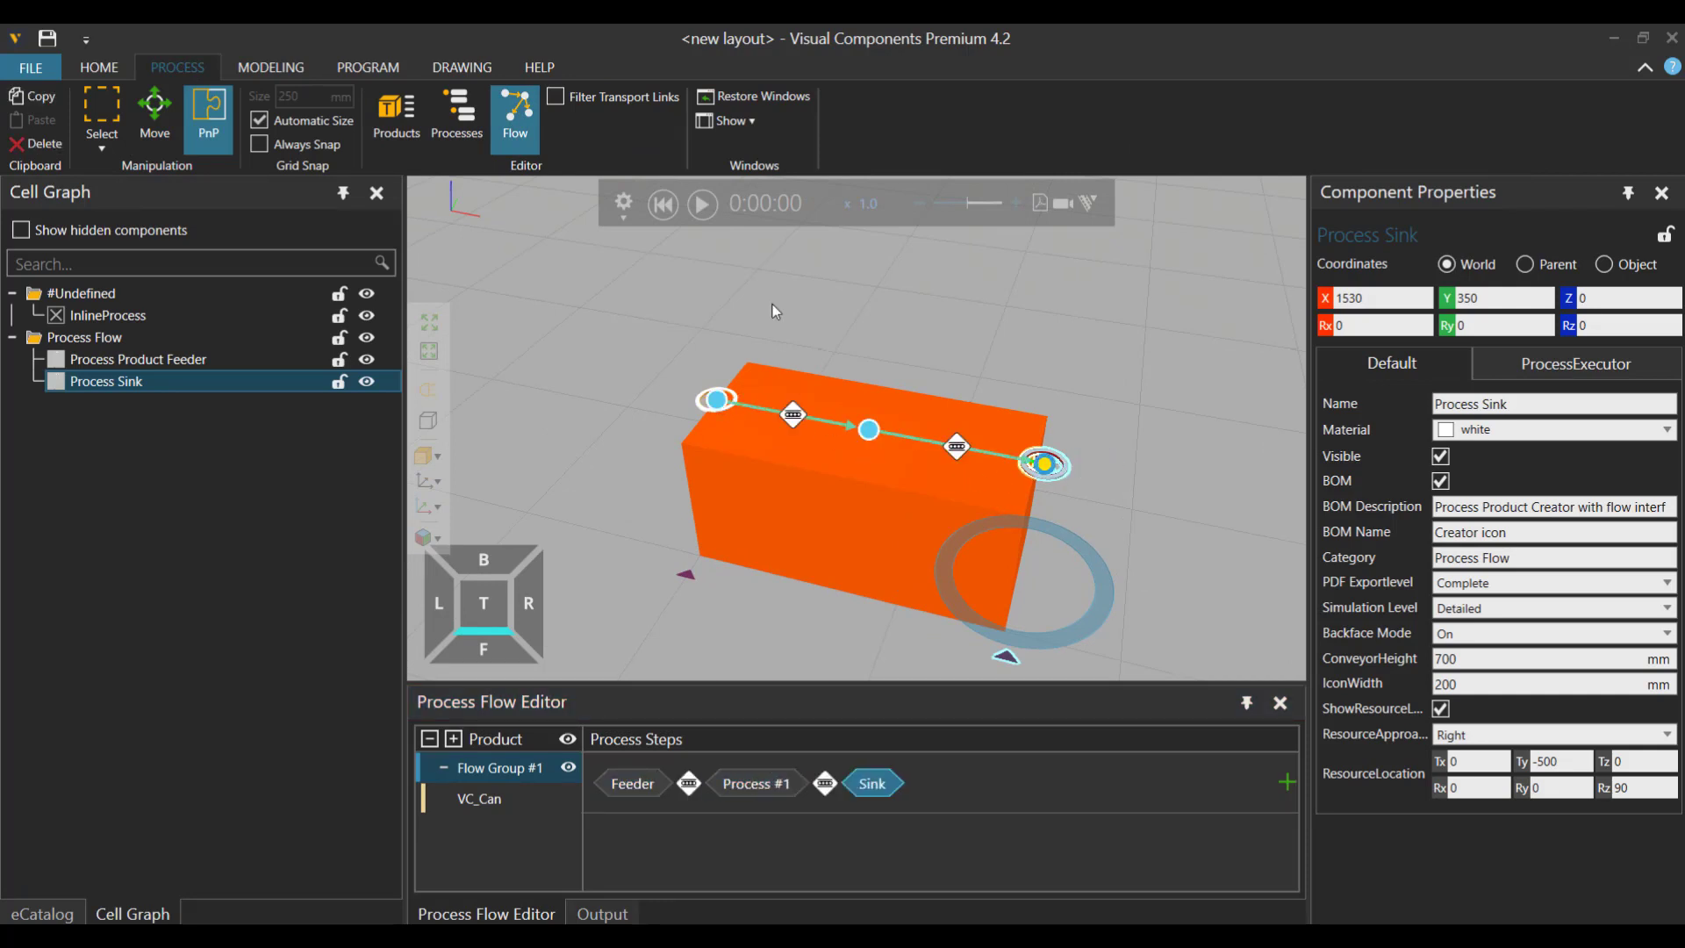
{"action": "left_click", "coordinate": [706, 211]}
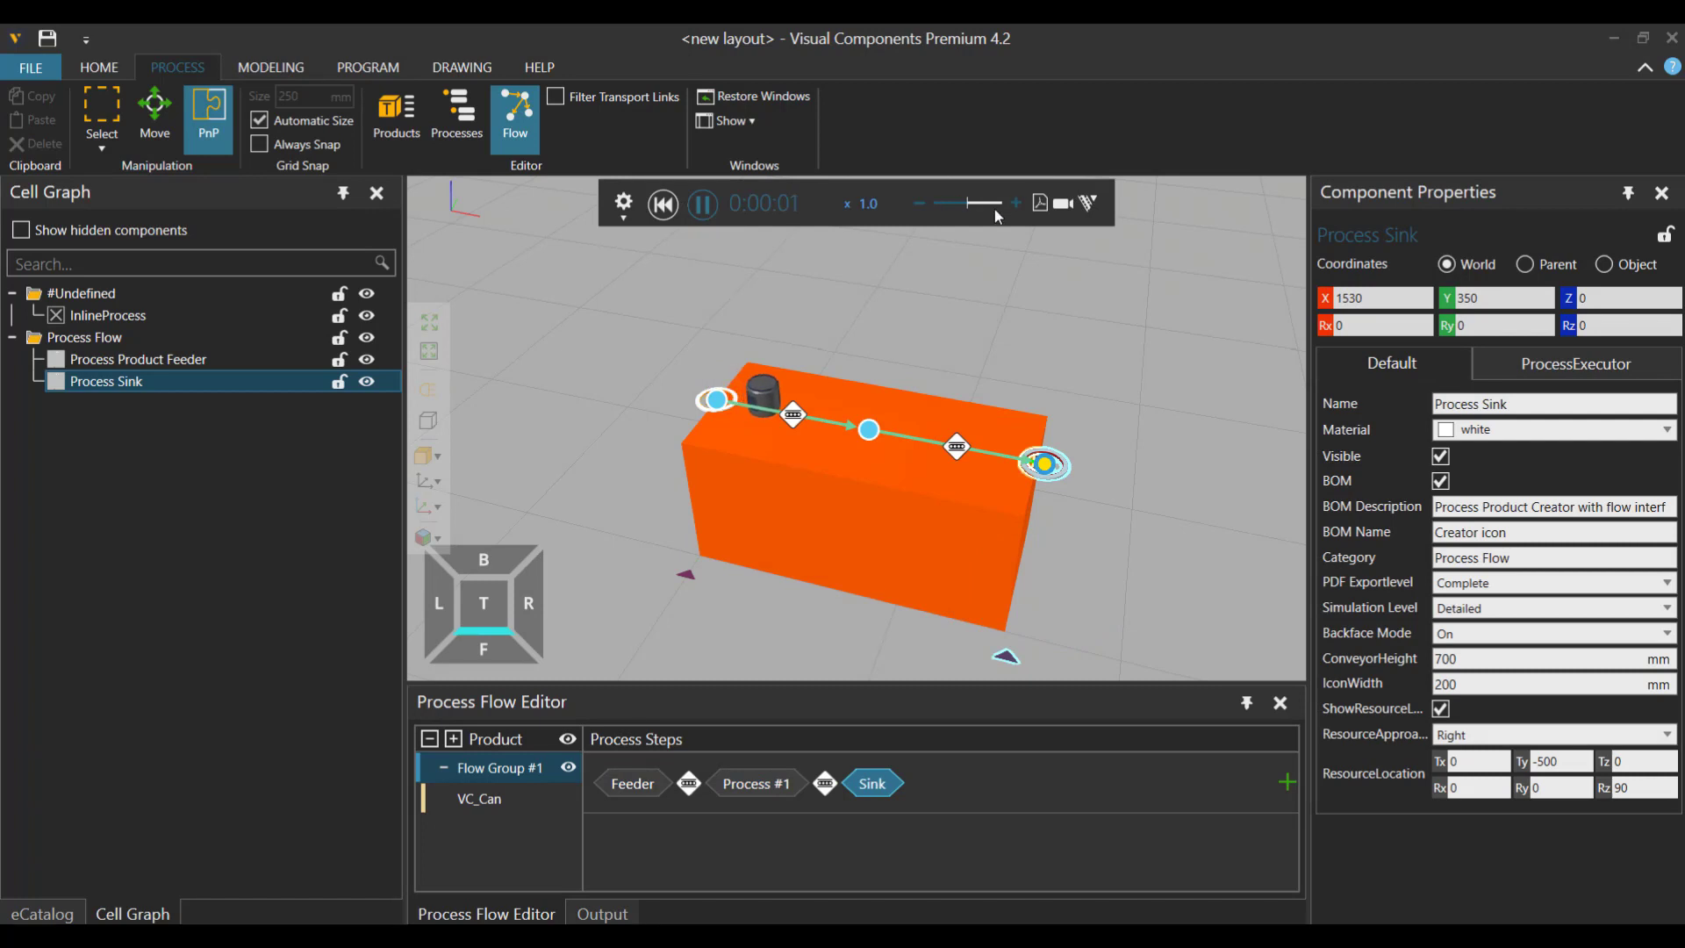
Raise the simulation speed to x1.7.
{"action": "left_click", "coordinate": [1018, 203]}
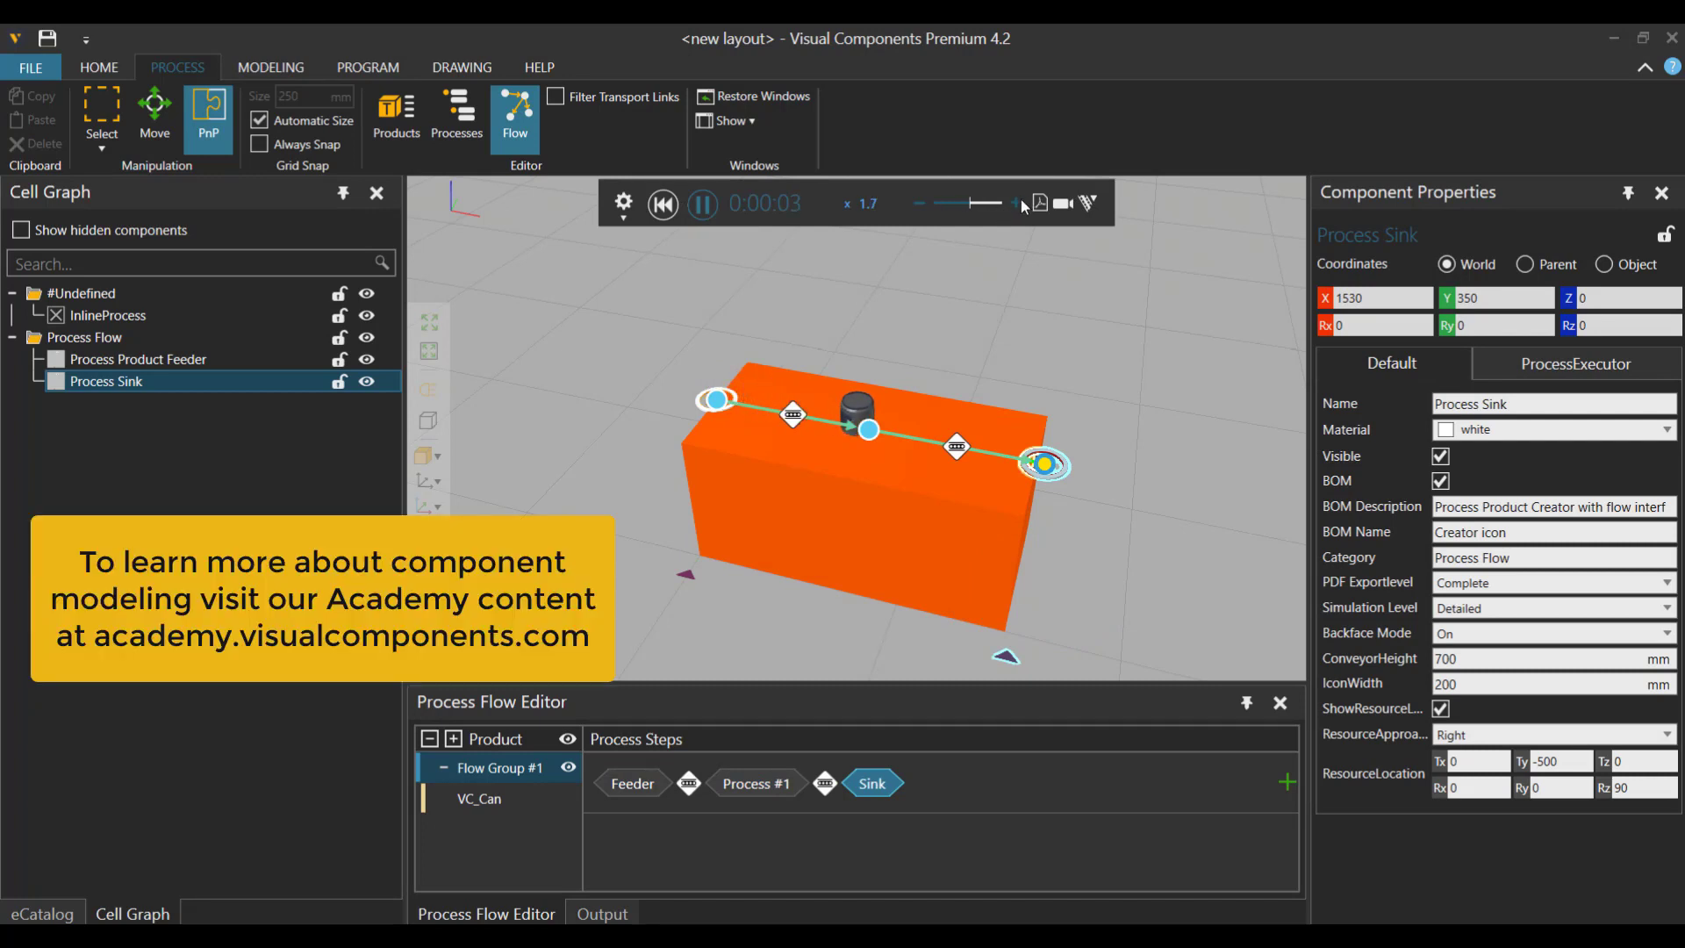